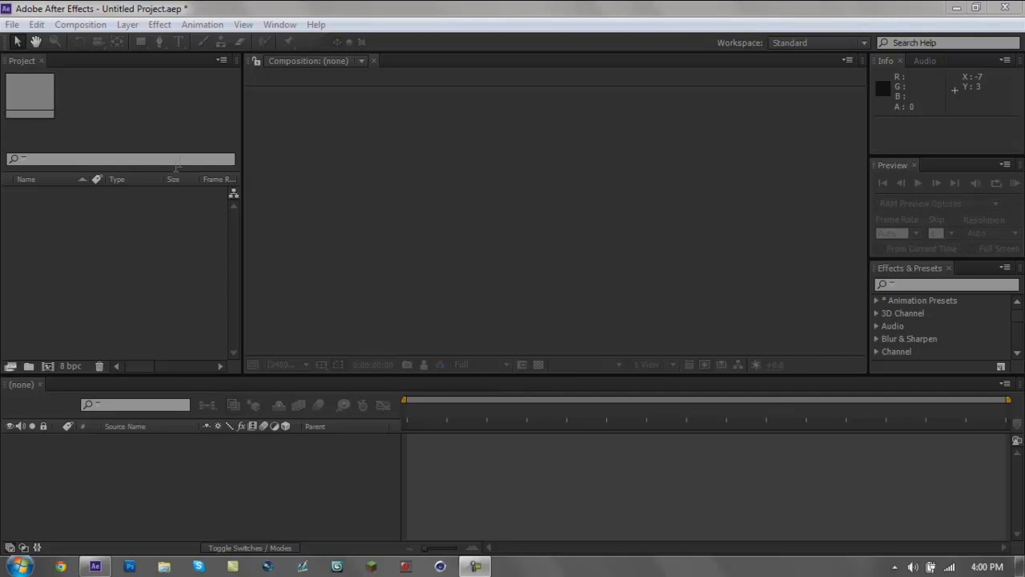
{"action": "left_click", "coordinate": [102, 268]}
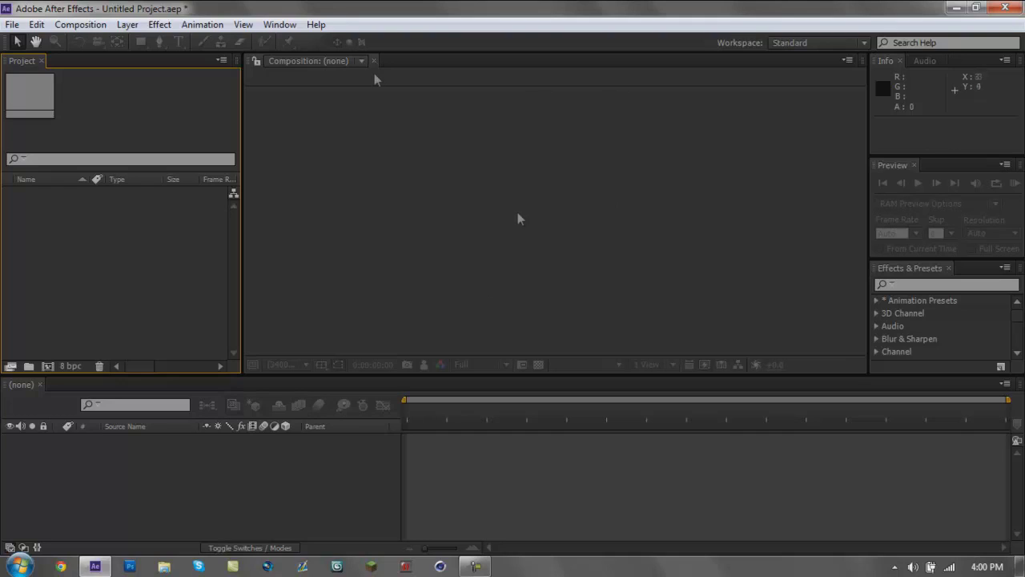
{"action": "left_click", "coordinate": [133, 503]}
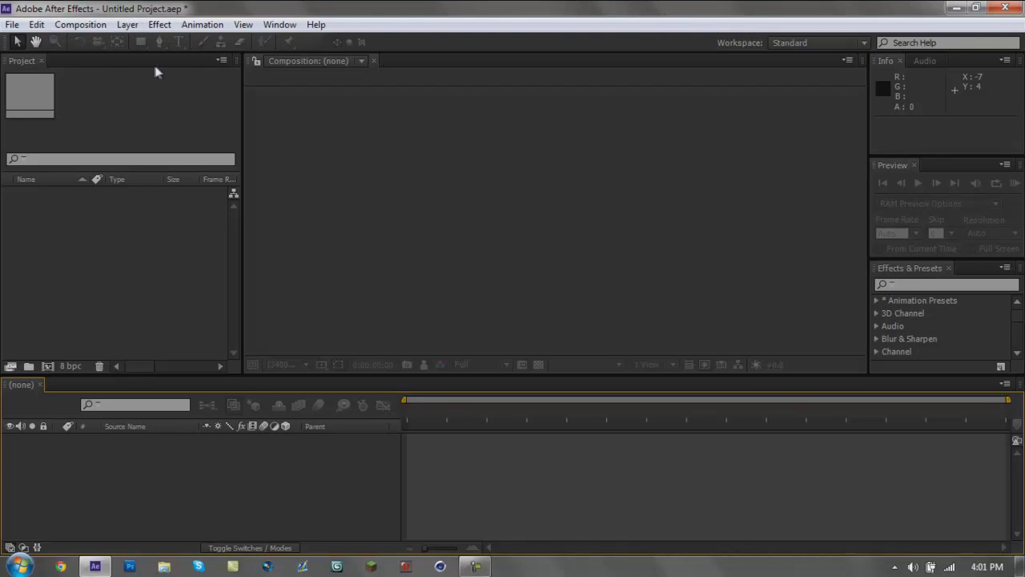
{"action": "left_click", "coordinate": [212, 108]}
{"action": "left_click", "coordinate": [345, 103]}
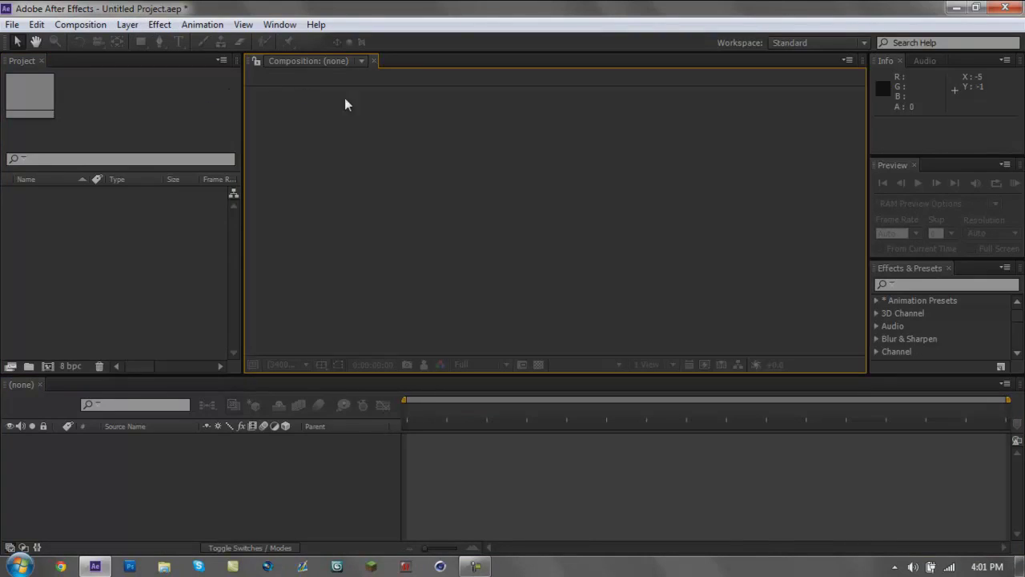
Dock the Preview panel beside the Composition panel and close the Info, Audio and Effects & Presets panels
{"action": "left_click", "coordinate": [888, 165]}
{"action": "left_click", "coordinate": [646, 142]}
{"action": "left_click_drag", "start_coordinate": [647, 142], "coordinate": [623, 126]}
{"action": "left_click_drag", "start_coordinate": [395, 56], "coordinate": [402, 61]}
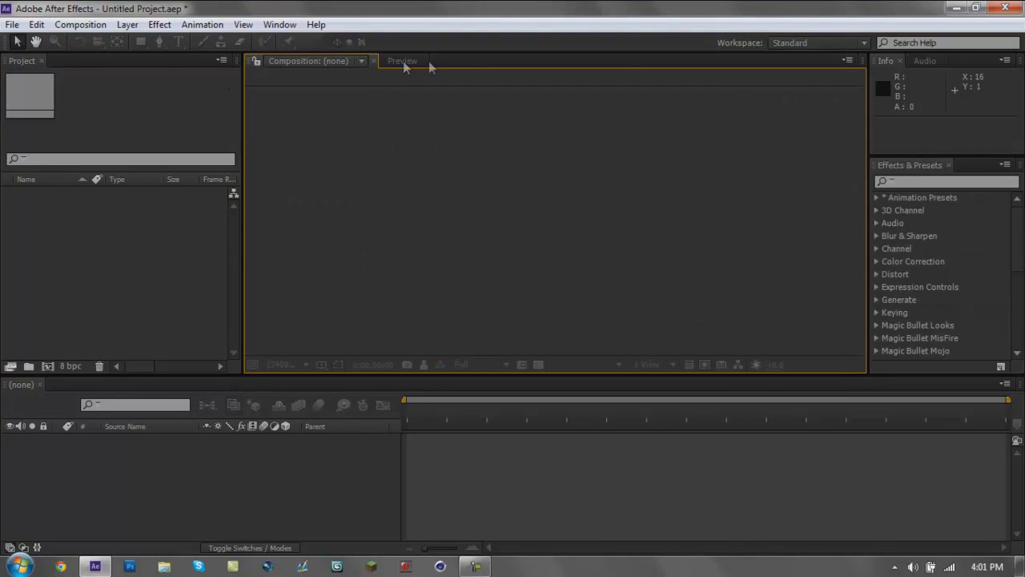
{"action": "left_click", "coordinate": [902, 60]}
{"action": "left_click", "coordinate": [903, 61]}
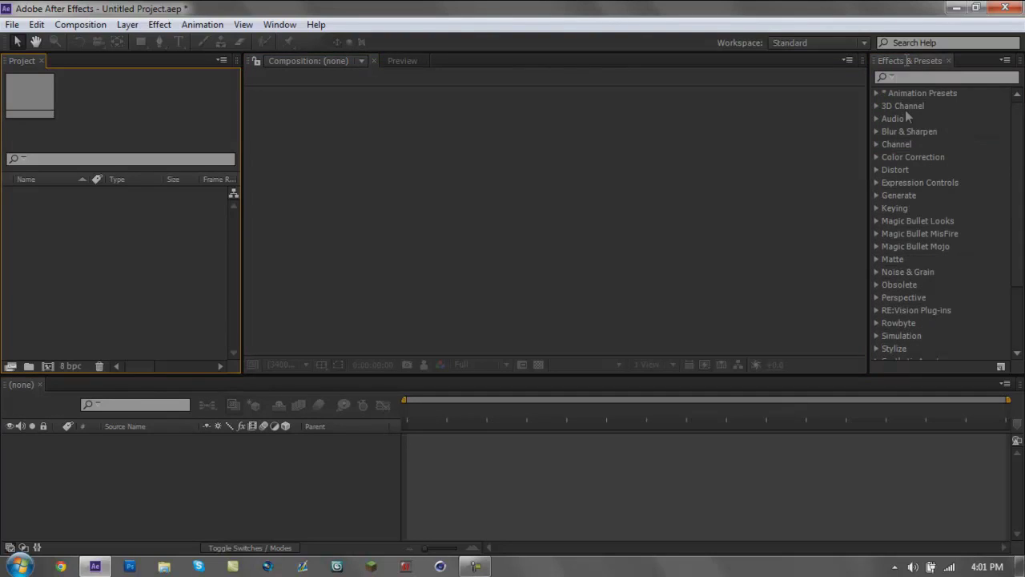
{"action": "left_click", "coordinate": [948, 61]}
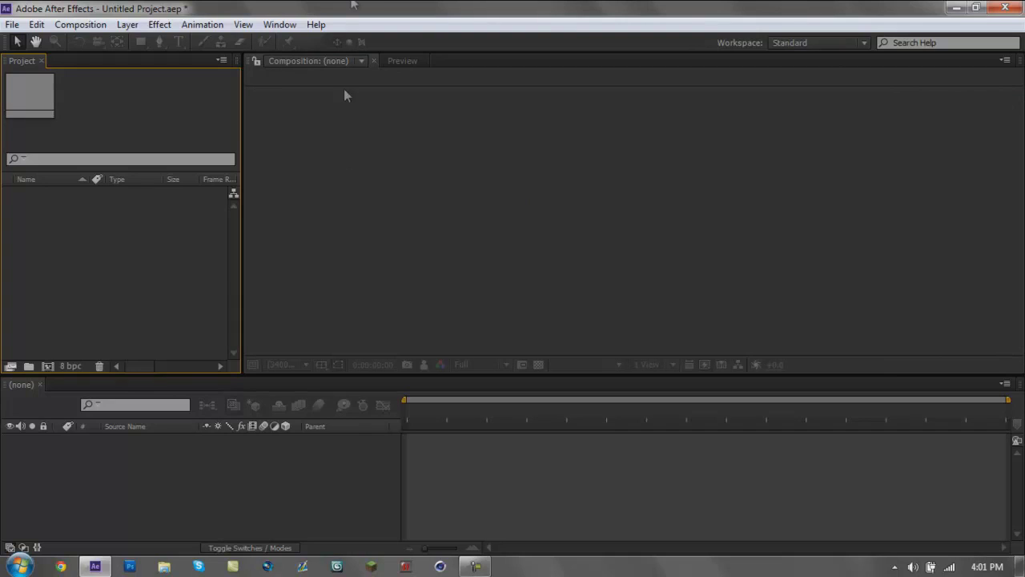
Reset the Standard workspace to its original layout
{"action": "left_click", "coordinate": [296, 29]}
{"action": "mouse_move", "coordinate": [297, 41]}
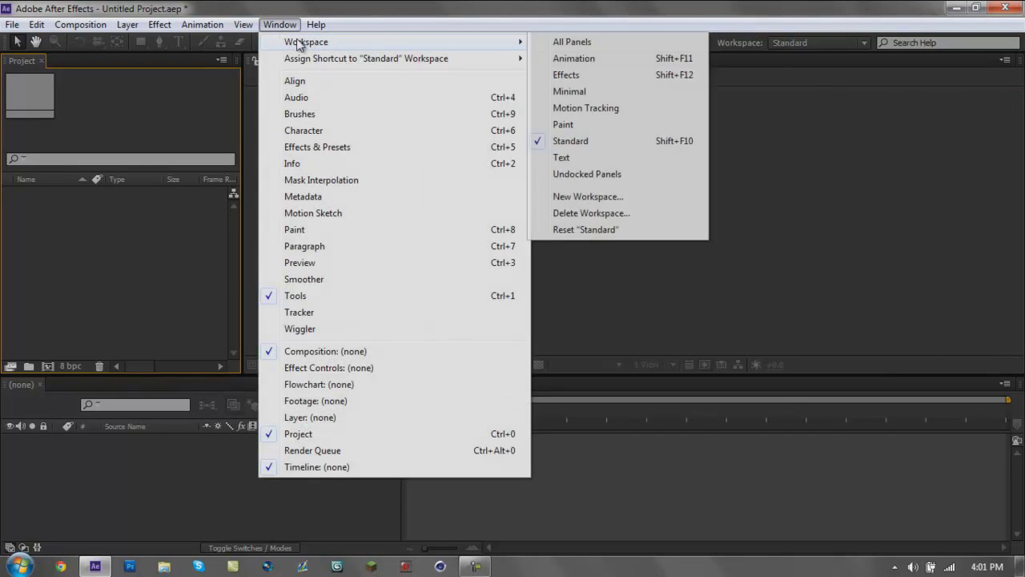
{"action": "left_click", "coordinate": [593, 230]}
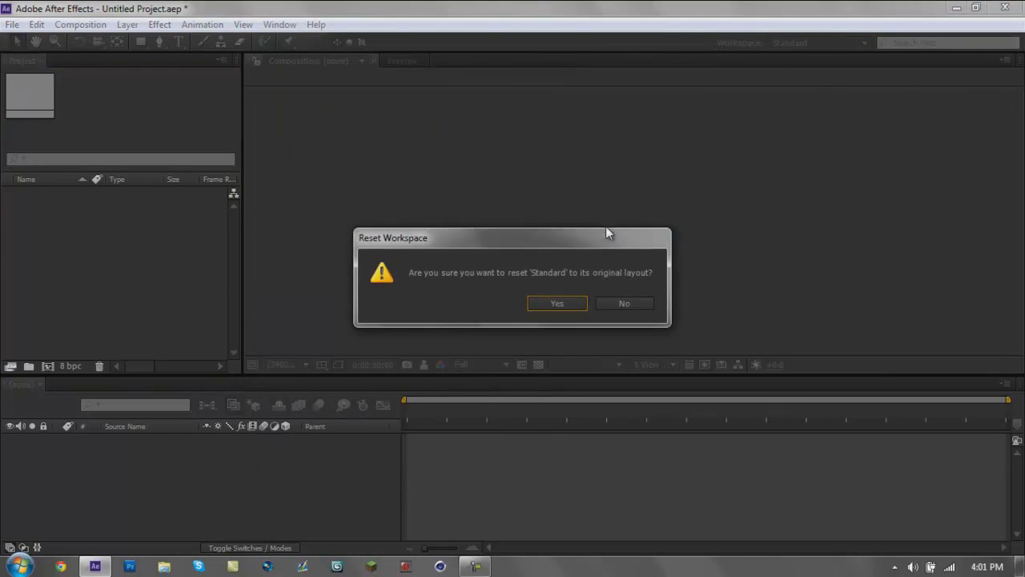
{"action": "left_click", "coordinate": [584, 299]}
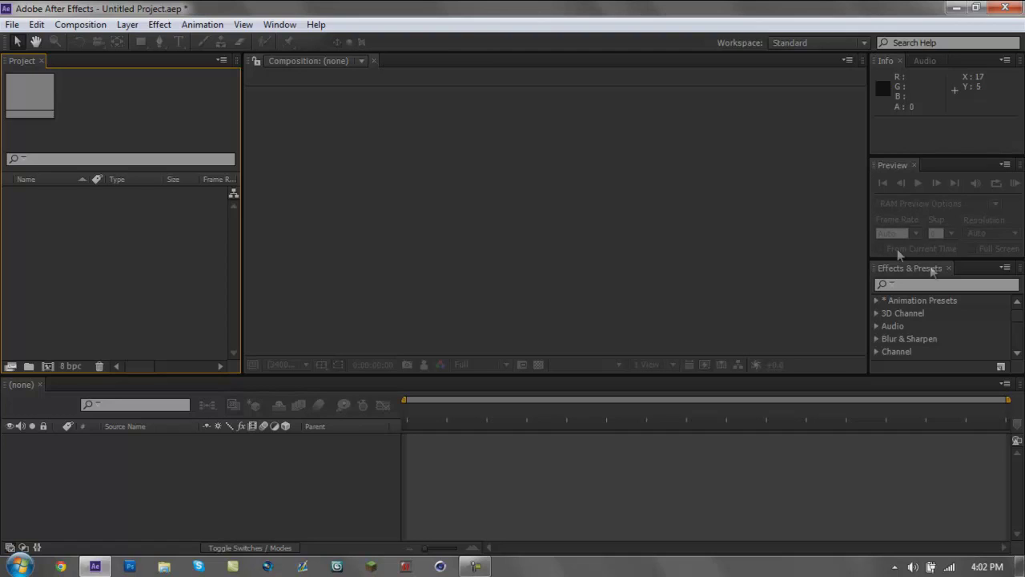
Start importing a footage file and browse the Videos library to the Aqua Cams! folder inside Mw2 Clips
{"action": "left_click", "coordinate": [15, 27]}
{"action": "mouse_move", "coordinate": [104, 196]}
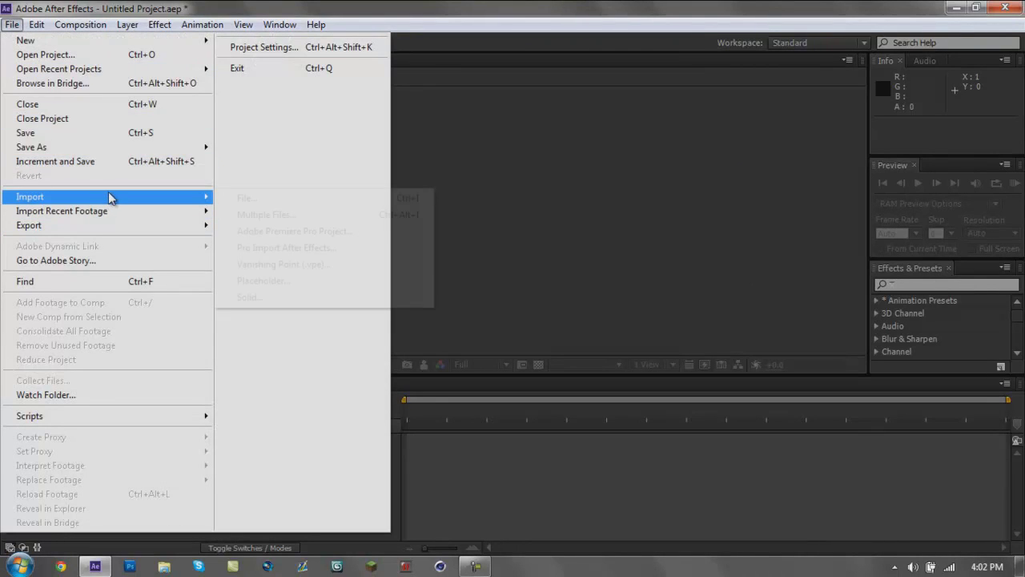
{"action": "left_click", "coordinate": [282, 198]}
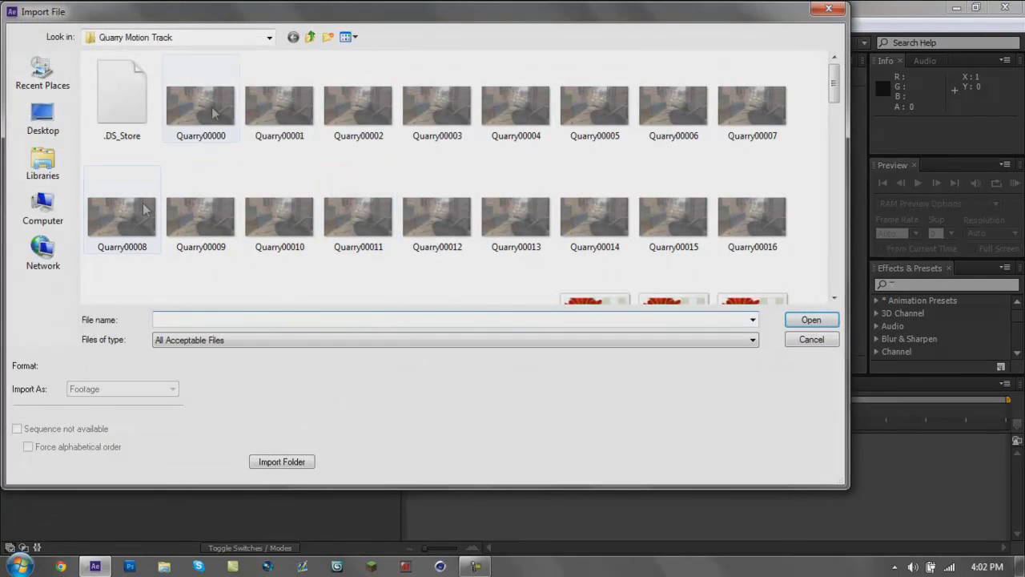
{"action": "left_click", "coordinate": [28, 119]}
{"action": "left_click", "coordinate": [42, 165]}
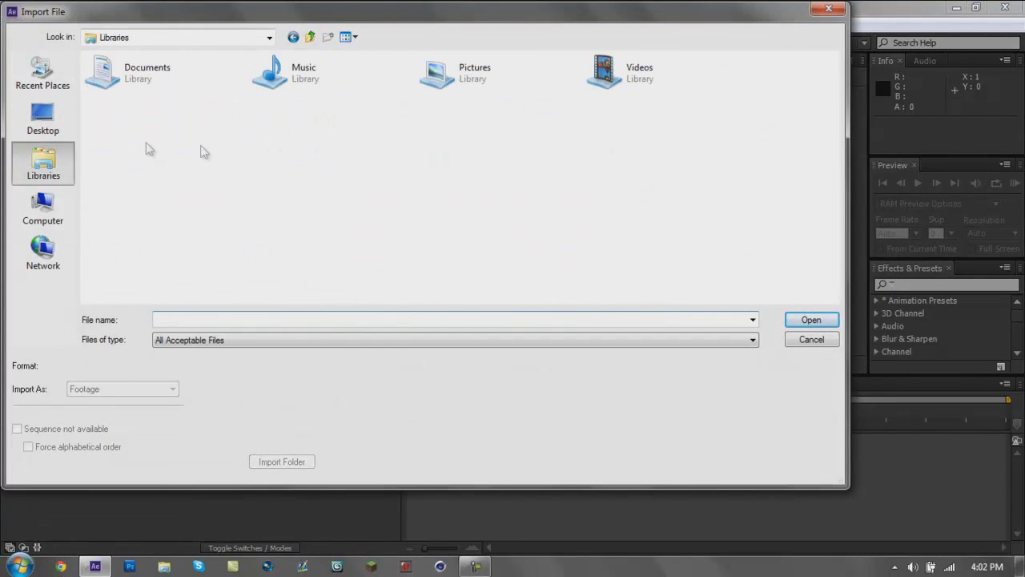
{"action": "double_click", "coordinate": [617, 71]}
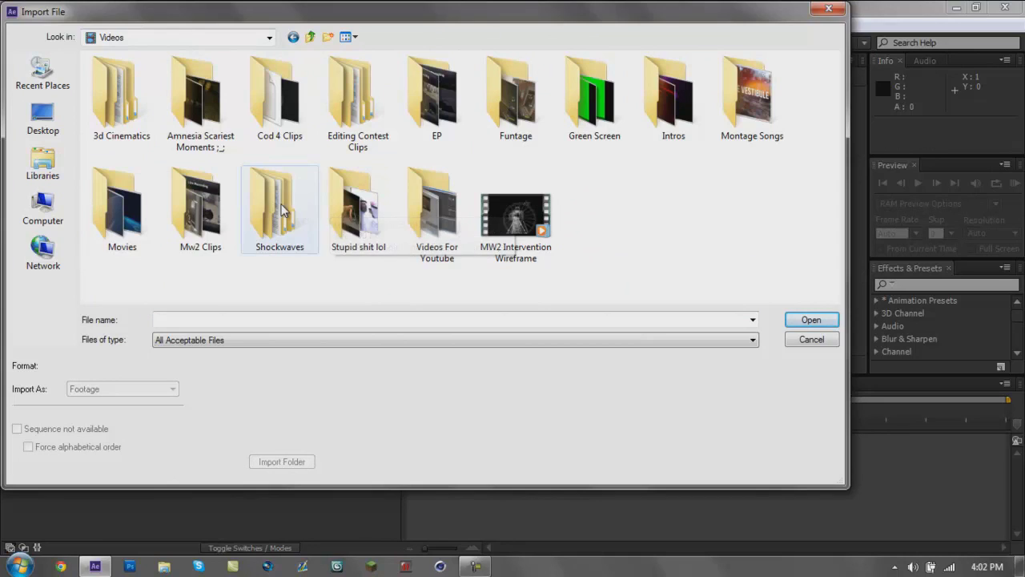
{"action": "double_click", "coordinate": [218, 210]}
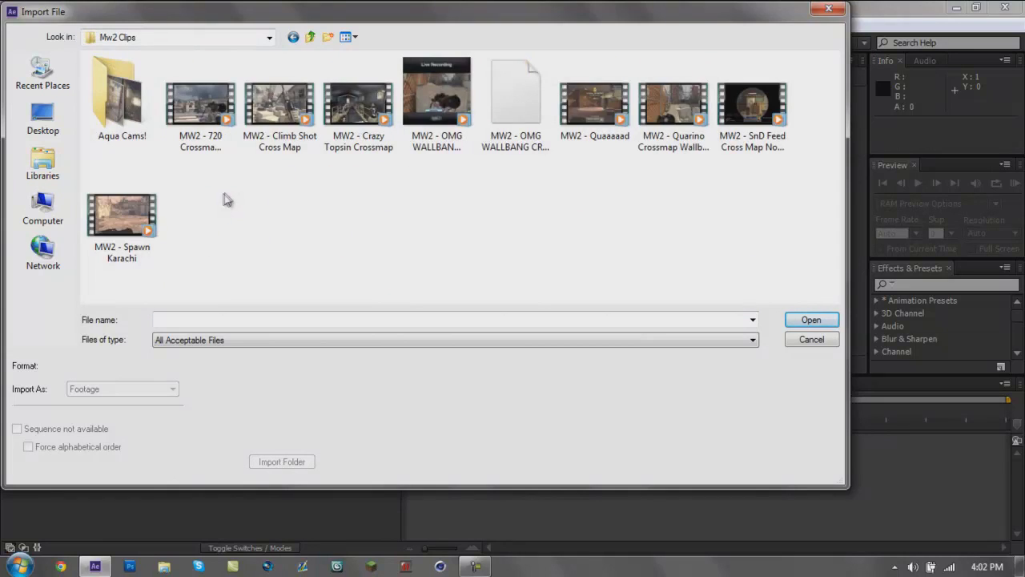
{"action": "double_click", "coordinate": [122, 104]}
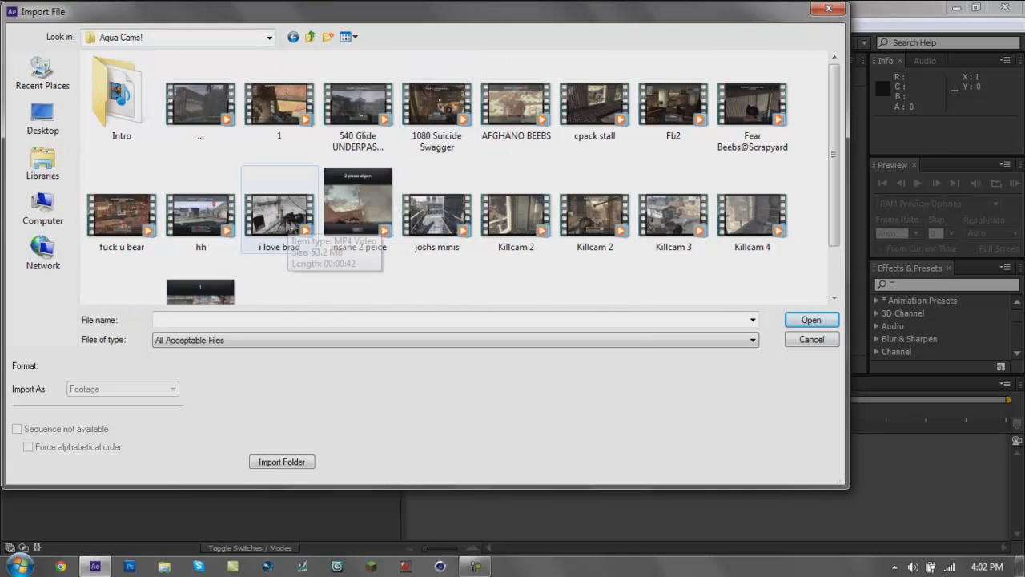
Import the clip ....wmv from the Aqua Cams! folder into the project
{"action": "scroll", "coordinate": [522, 191], "scroll_direction": "down", "scroll_amount": 1}
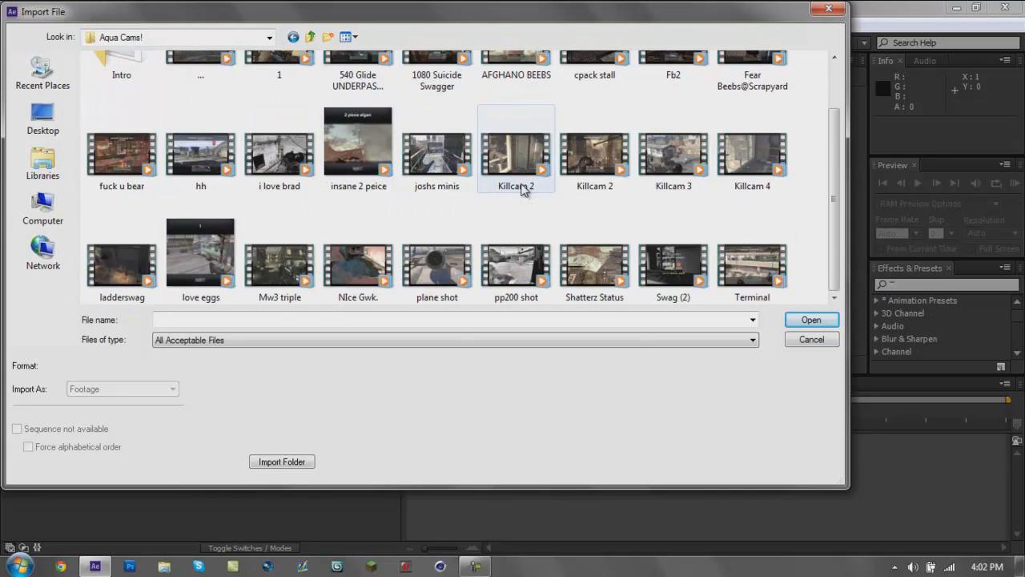
{"action": "scroll", "coordinate": [288, 264], "scroll_direction": "up", "scroll_amount": 1}
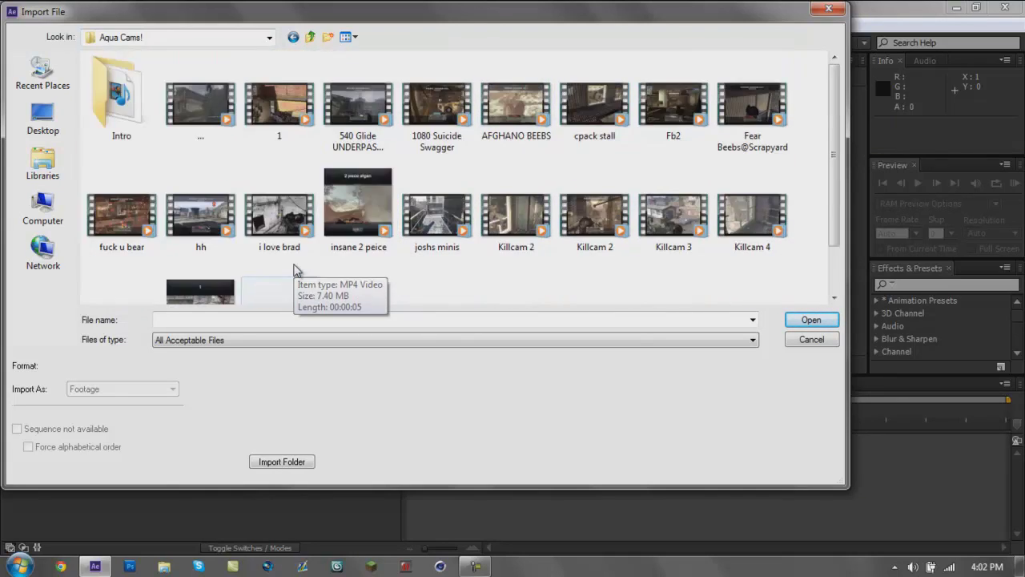
{"action": "double_click", "coordinate": [445, 215]}
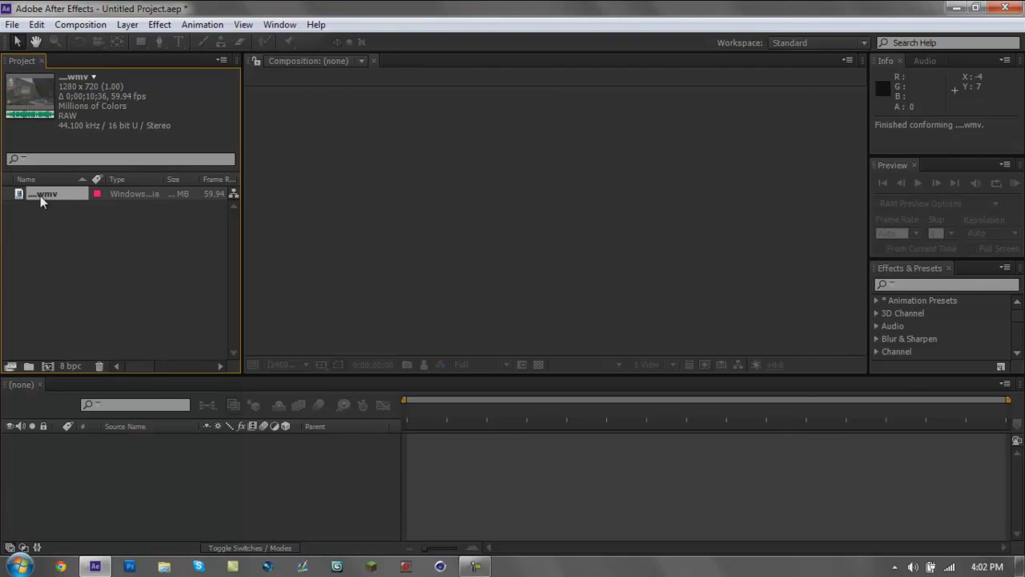
{"action": "left_click", "coordinate": [42, 223]}
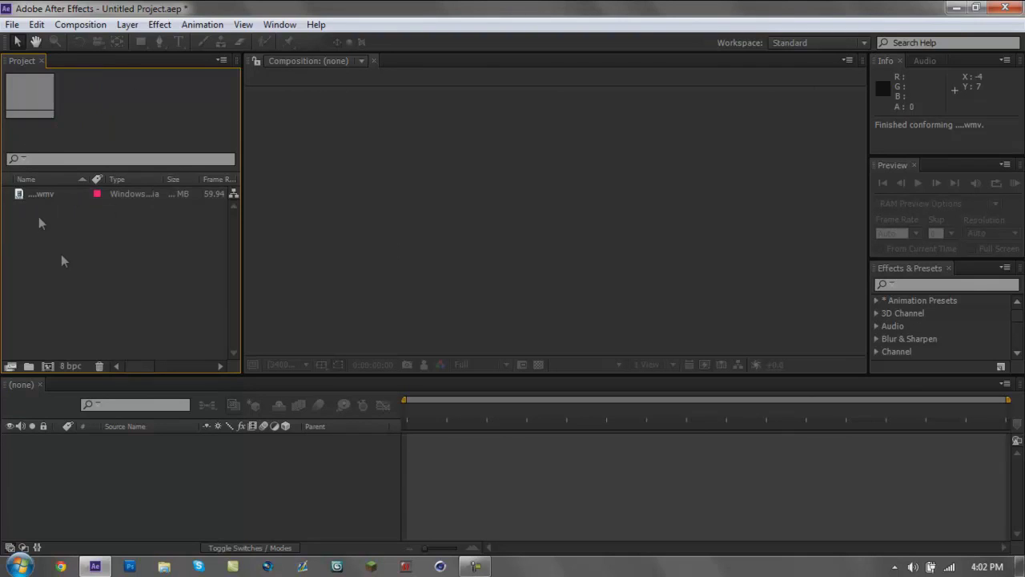
Import several more clips with the multiple-file import: cpack stall.wmv and joshs minis.mp4, the latter three times
{"action": "left_click", "coordinate": [12, 24]}
{"action": "mouse_move", "coordinate": [106, 198]}
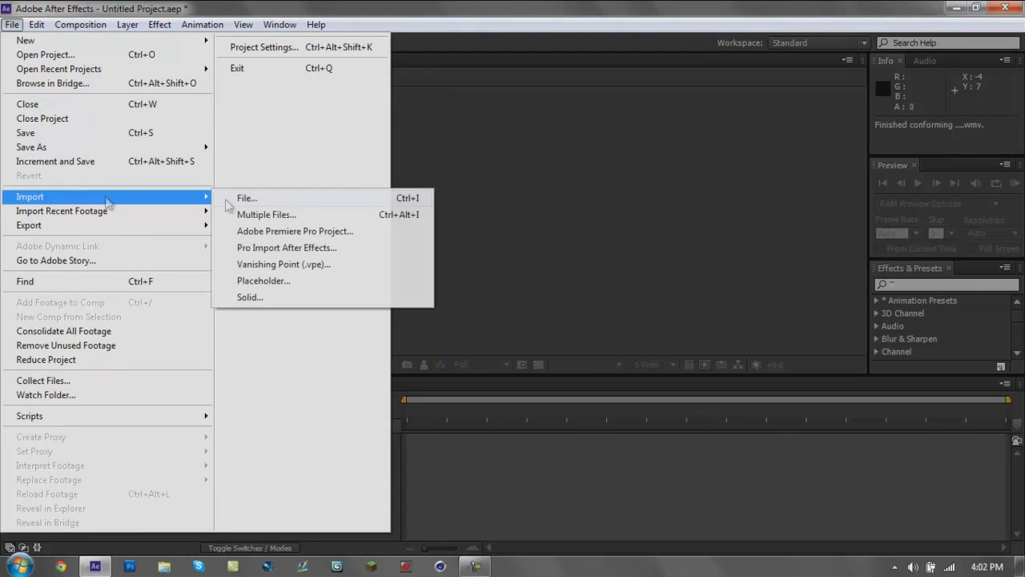
{"action": "left_click", "coordinate": [308, 215]}
{"action": "left_click", "coordinate": [195, 132]}
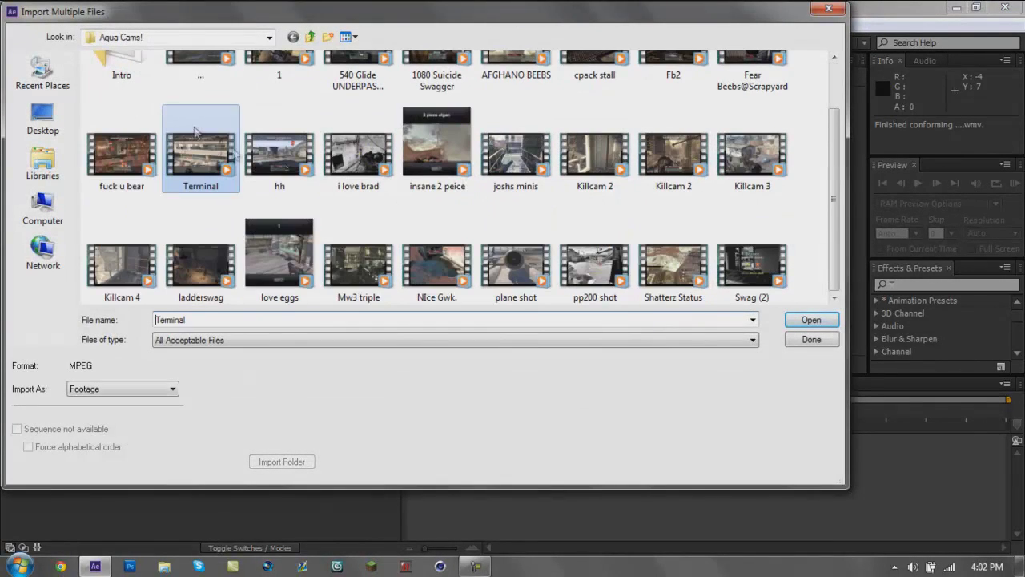
{"action": "left_click", "coordinate": [512, 148]}
{"action": "left_click", "coordinate": [810, 319]}
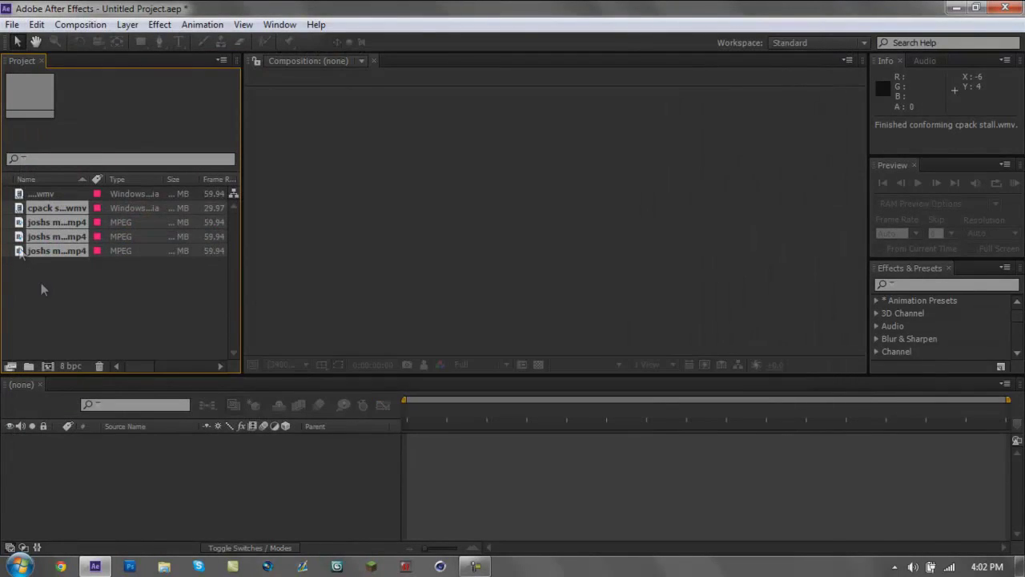
Inspect the imported clips' details and preview ....wmv in the Footage viewer up to 0;00;01;31, closing the preview when done
{"action": "left_click", "coordinate": [52, 207]}
{"action": "left_click", "coordinate": [49, 222]}
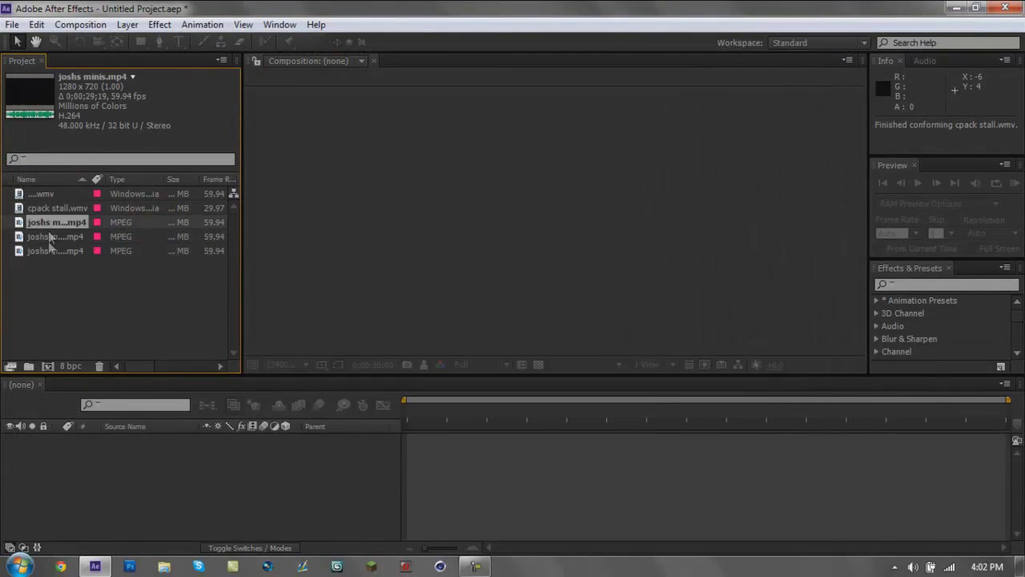
{"action": "left_click", "coordinate": [48, 231]}
{"action": "left_click", "coordinate": [45, 189]}
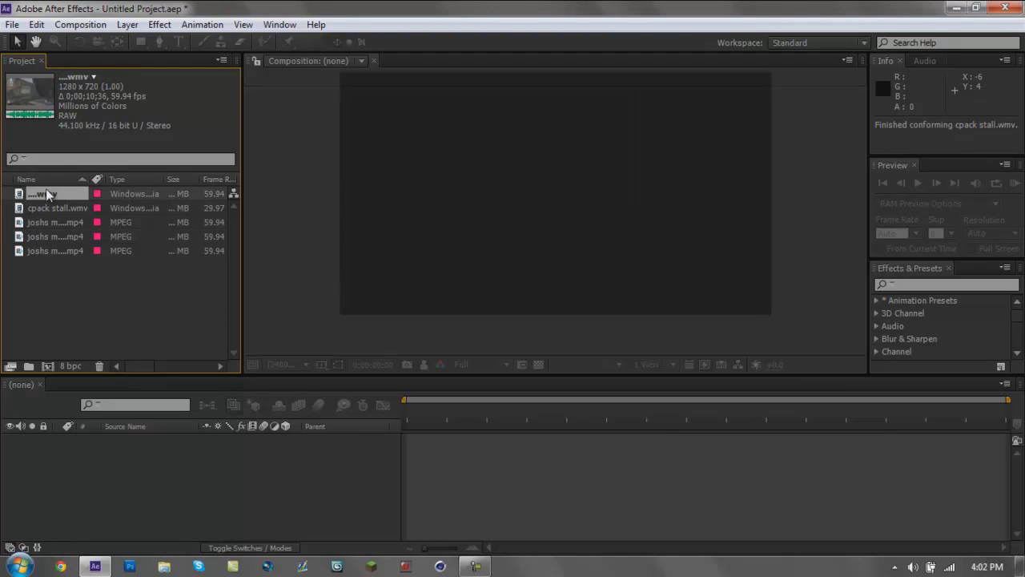
{"action": "double_click", "coordinate": [45, 192]}
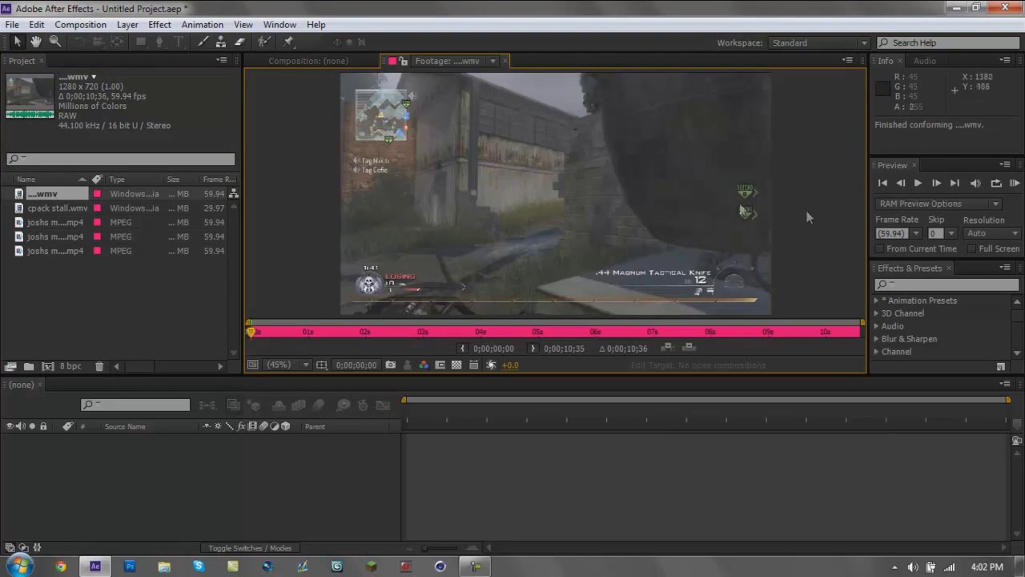
{"action": "left_click", "coordinate": [253, 331]}
{"action": "left_click_drag", "start_coordinate": [281, 335], "coordinate": [337, 333]}
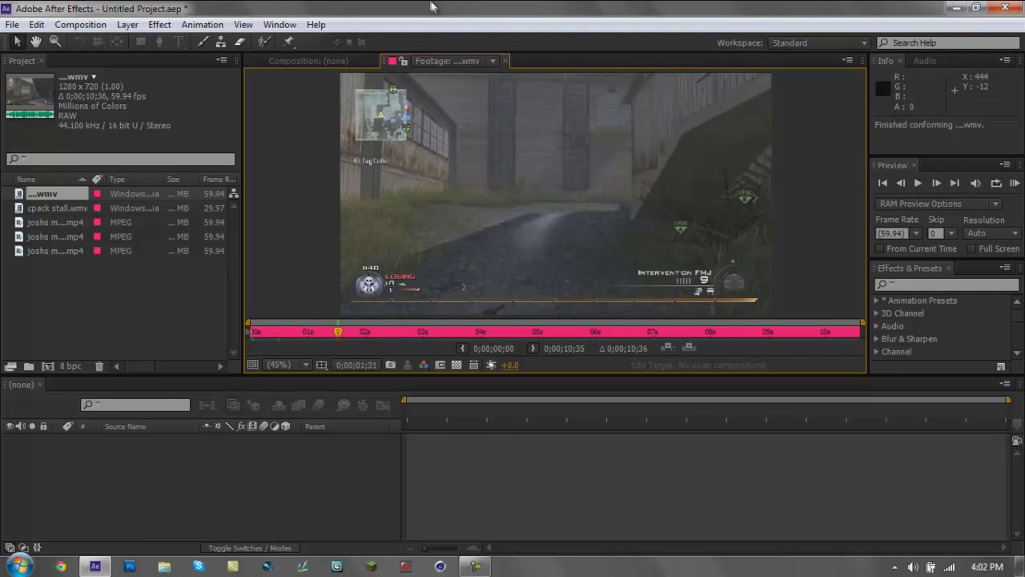
{"action": "left_click", "coordinate": [504, 60]}
Create a new composition from the ....wmv clip
{"action": "left_click", "coordinate": [64, 209]}
{"action": "left_click", "coordinate": [58, 193]}
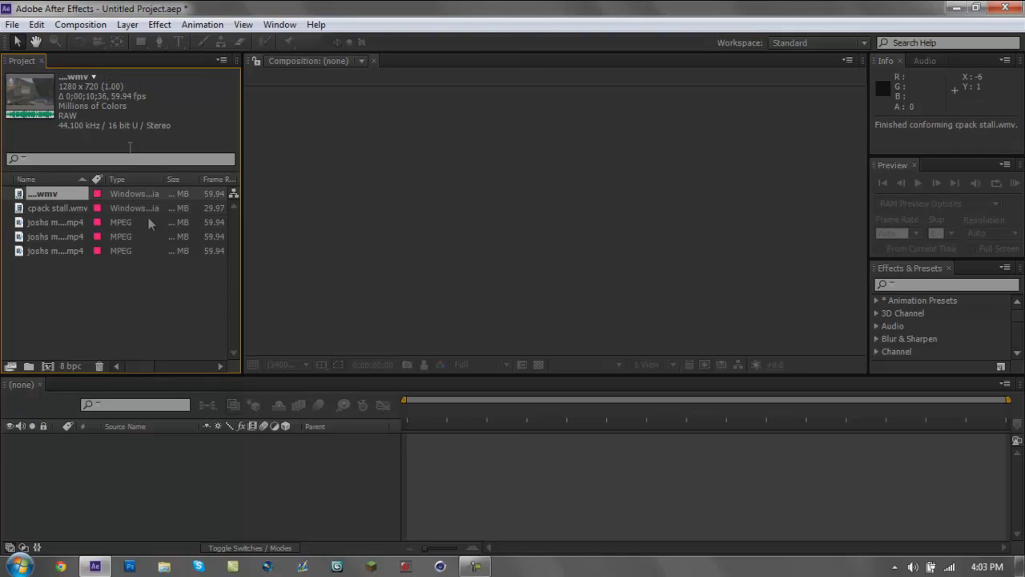
{"action": "left_click_drag", "start_coordinate": [114, 193], "coordinate": [75, 272]}
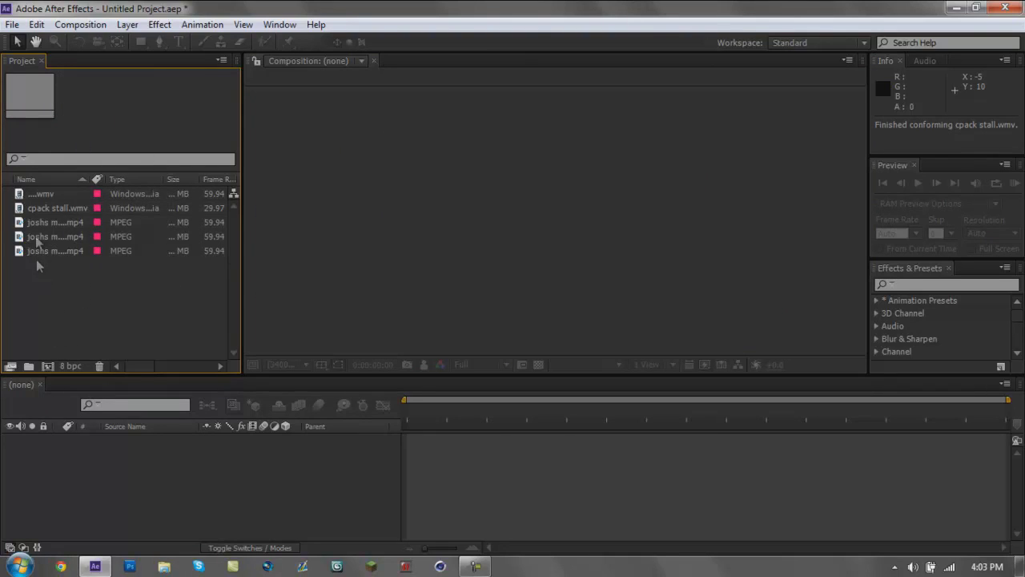
{"action": "left_click_drag", "start_coordinate": [45, 194], "coordinate": [49, 365]}
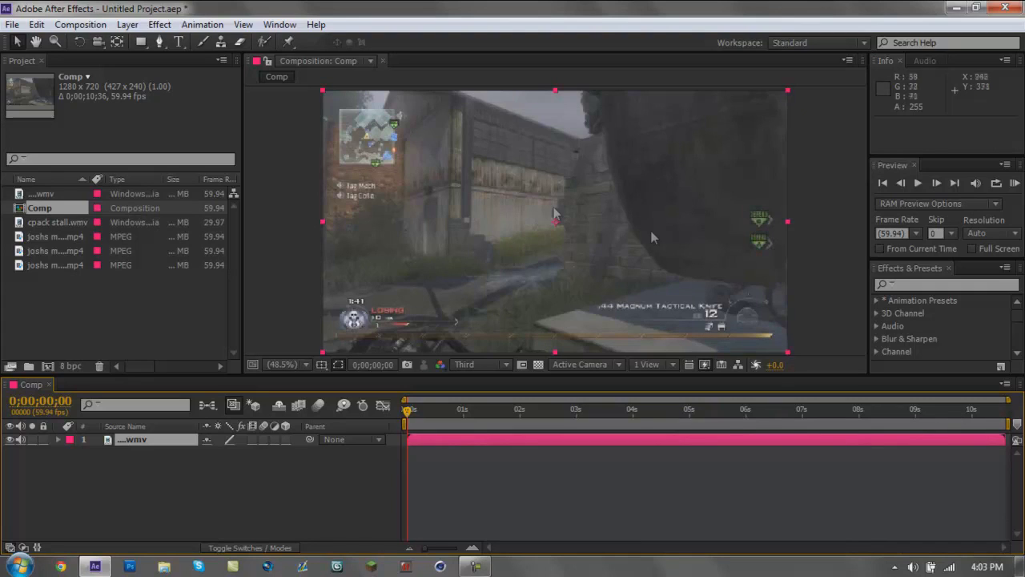
Set the composition's duration to about three minutes (0;02;59;56), keeping 1280 x 720 px and 59.94 fps
{"action": "left_click", "coordinate": [80, 24]}
{"action": "left_click", "coordinate": [120, 66]}
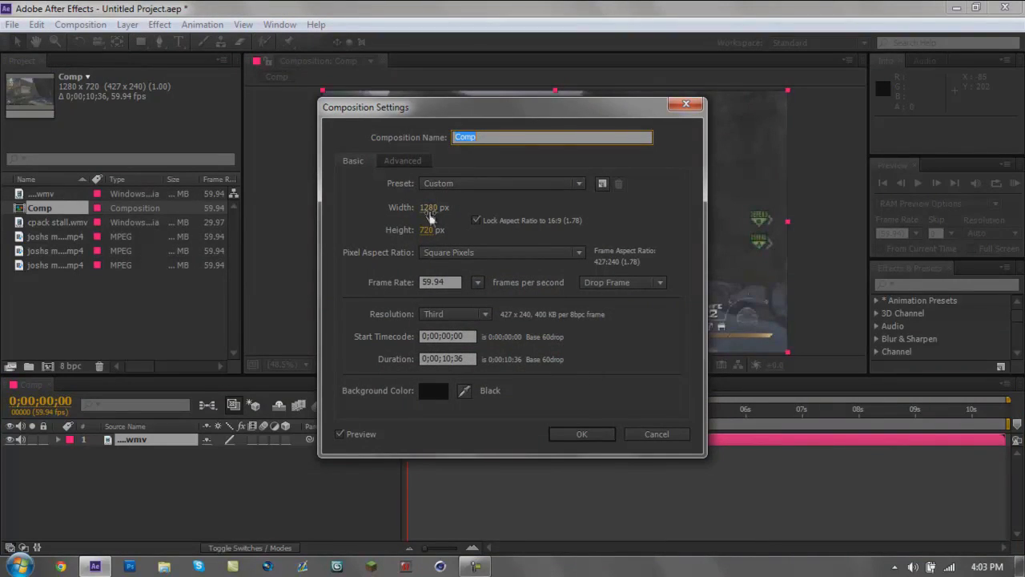
{"action": "left_click_drag", "start_coordinate": [436, 211], "coordinate": [427, 207]}
{"action": "left_click", "coordinate": [453, 285]}
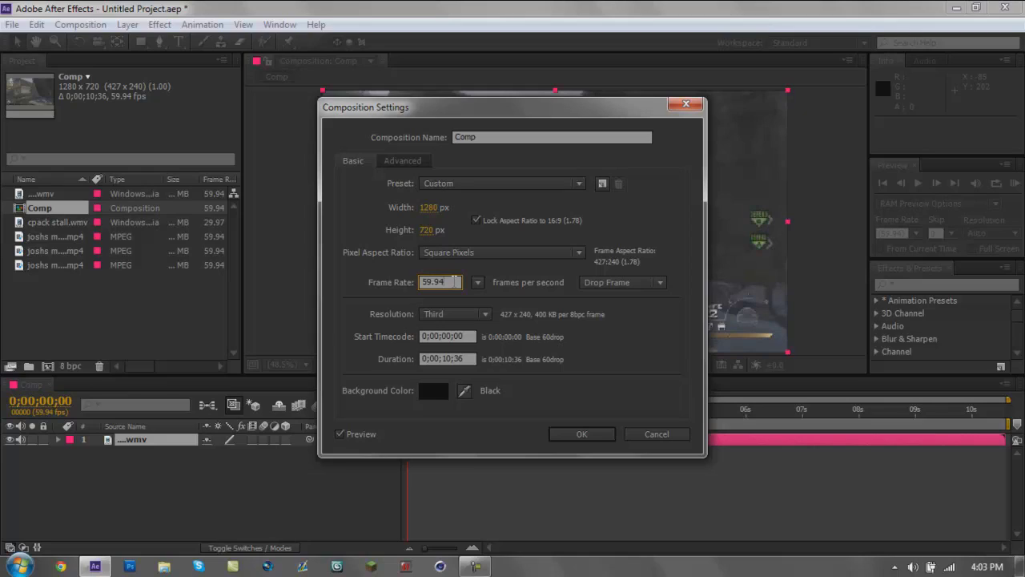
{"action": "left_click", "coordinate": [468, 359]}
{"action": "type", "text": "36"}
{"action": "key", "text": "BackSpace"}
{"action": "key", "text": "BackSpace"}
{"action": "type", "text": "00"}
{"action": "type", "text": "3"}
{"action": "left_click_drag", "start_coordinate": [419, 358], "coordinate": [458, 352]}
{"action": "left_click", "coordinate": [562, 433]}
Add joshs minis.mp4 to the composition as a layer beneath ....wmv, with the playhead at 0;00;00;00
{"action": "left_click_drag", "start_coordinate": [446, 399], "coordinate": [1019, 397]}
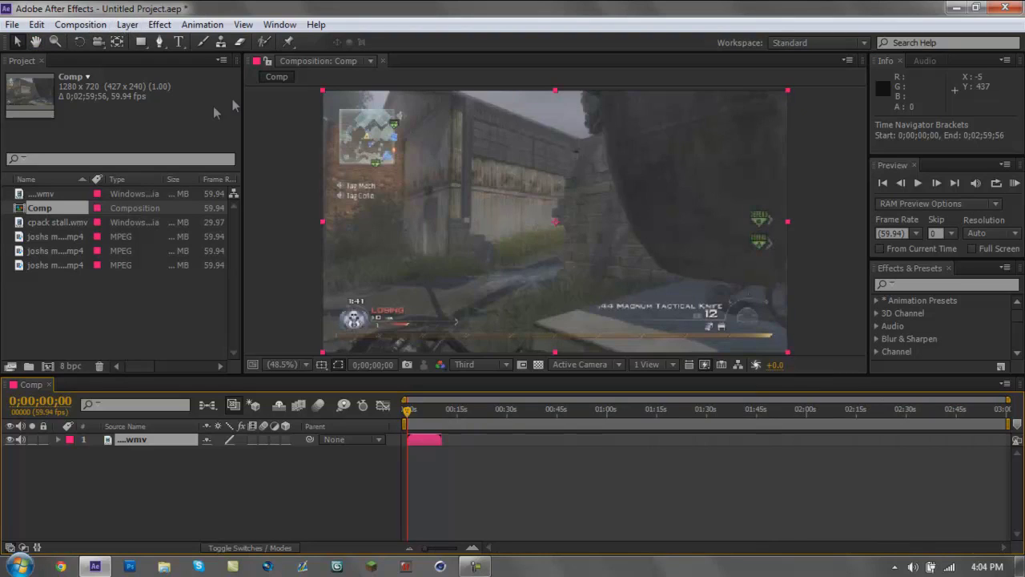
{"action": "left_click", "coordinate": [410, 410]}
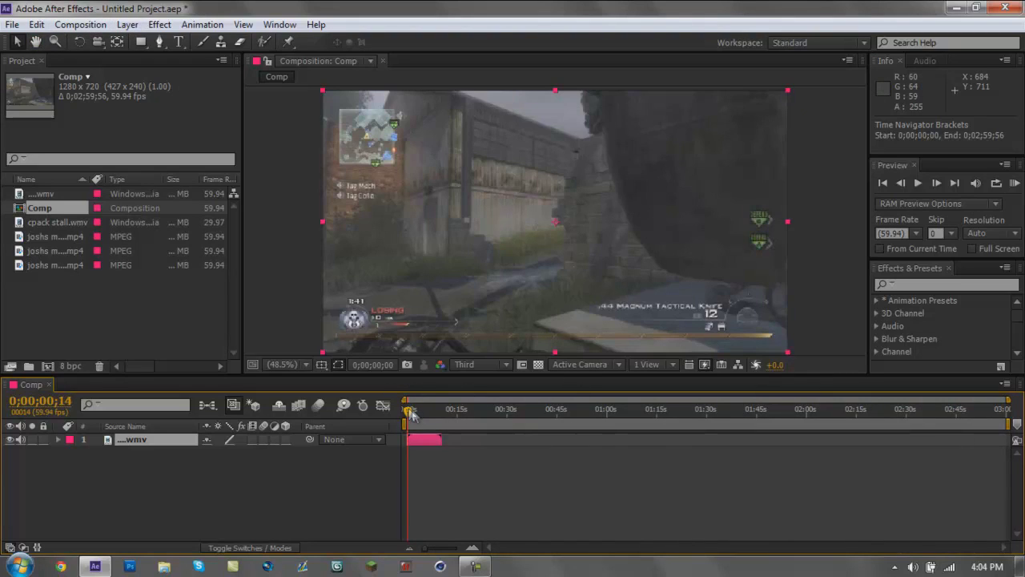
{"action": "left_click_drag", "start_coordinate": [410, 413], "coordinate": [395, 427]}
{"action": "left_click_drag", "start_coordinate": [48, 237], "coordinate": [124, 481]}
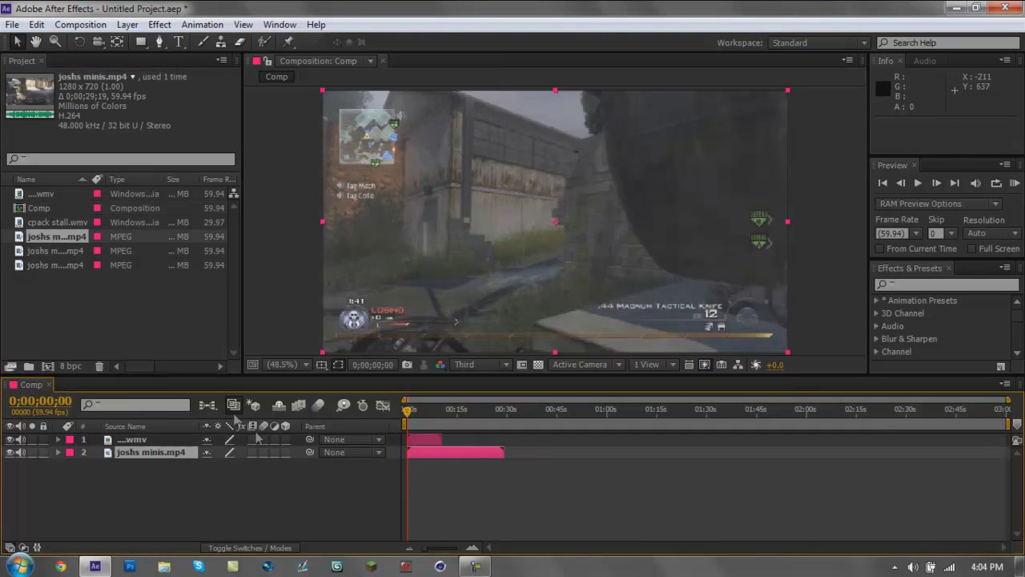
{"action": "left_click", "coordinate": [52, 249]}
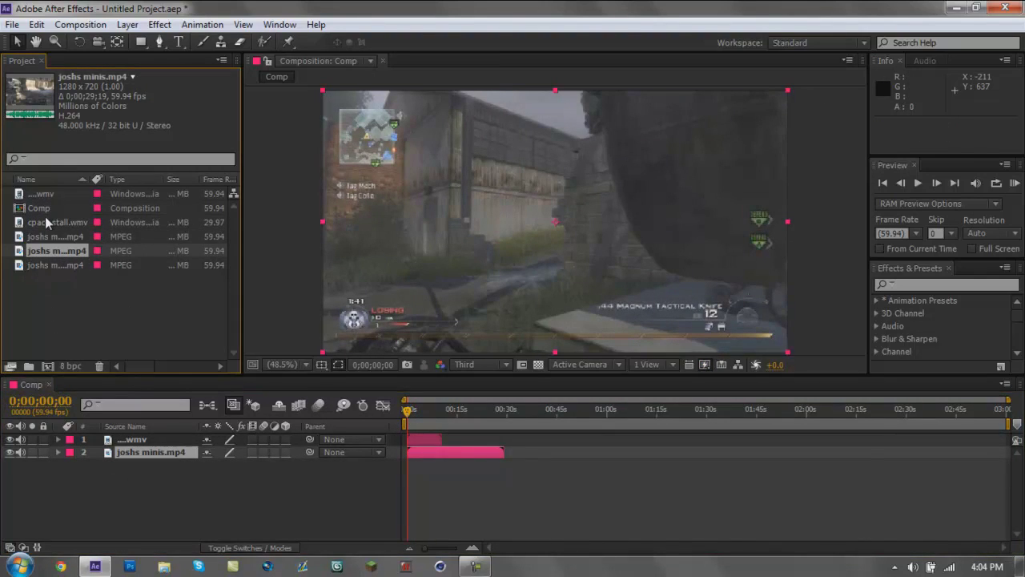
Add cpack stall.wmv to the composition as the bottom layer and scrub through ....wmv to 0;00;06;46
{"action": "left_click_drag", "start_coordinate": [49, 225], "coordinate": [168, 478]}
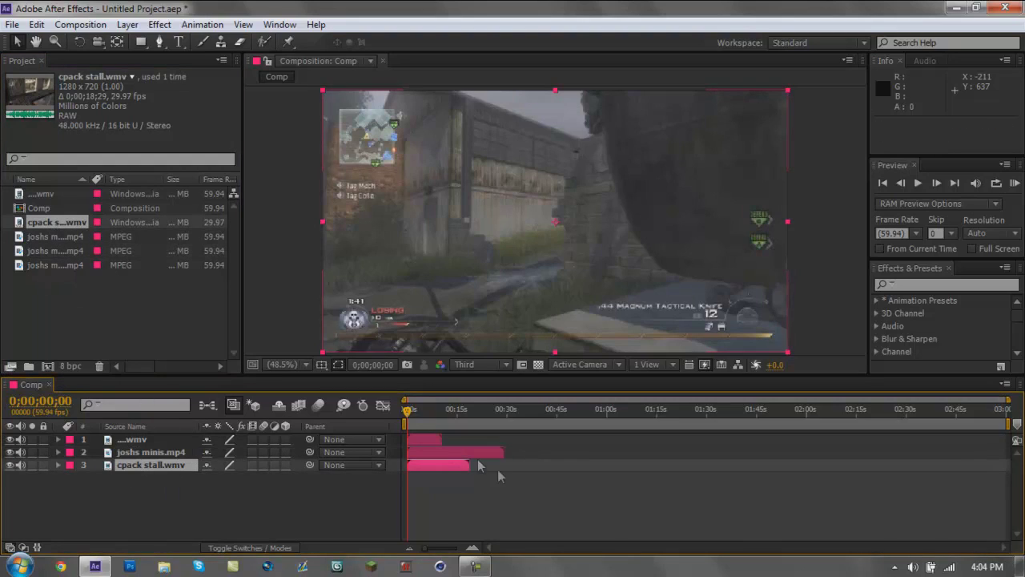
{"action": "left_click", "coordinate": [413, 441]}
{"action": "left_click", "coordinate": [410, 410]}
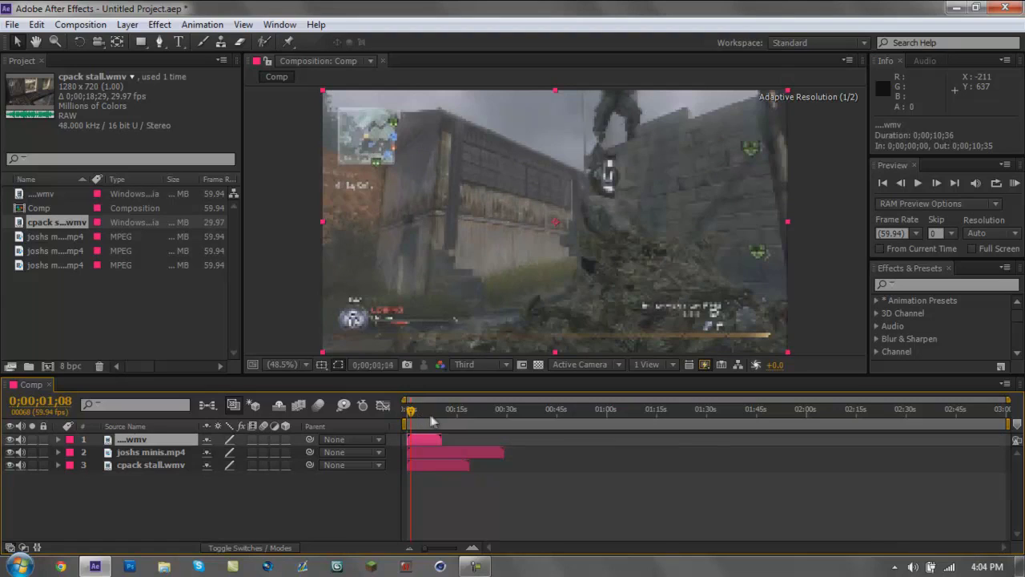
{"action": "left_click", "coordinate": [431, 421]}
Shift joshs minis.mp4 to start at 0;01;07;13 and cpack stall.wmv at 0;00;42;35, with the playhead at 0;00;01;21
{"action": "left_click_drag", "start_coordinate": [479, 452], "coordinate": [702, 452]}
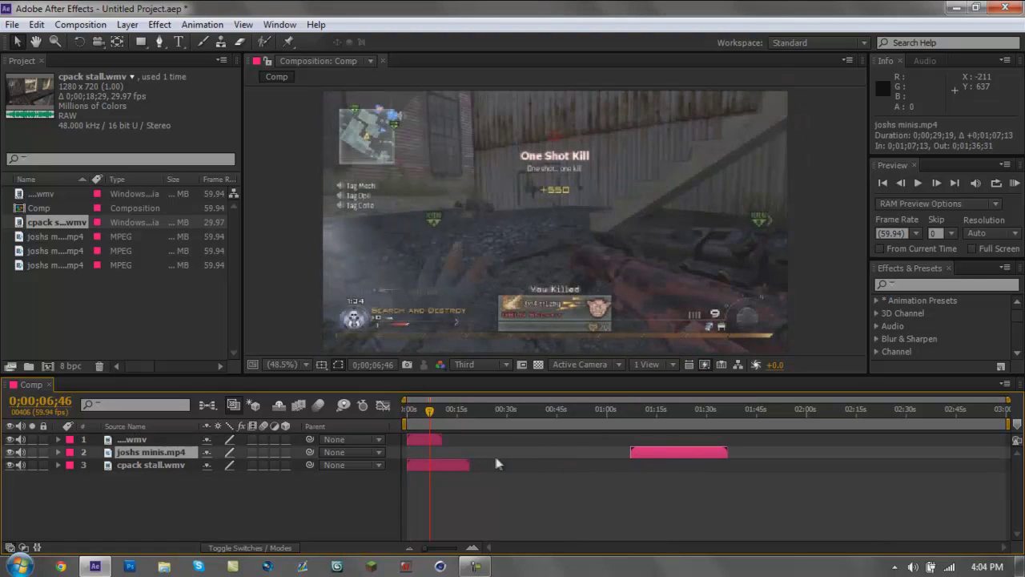
{"action": "left_click_drag", "start_coordinate": [449, 467], "coordinate": [592, 463]}
{"action": "left_click", "coordinate": [412, 422]}
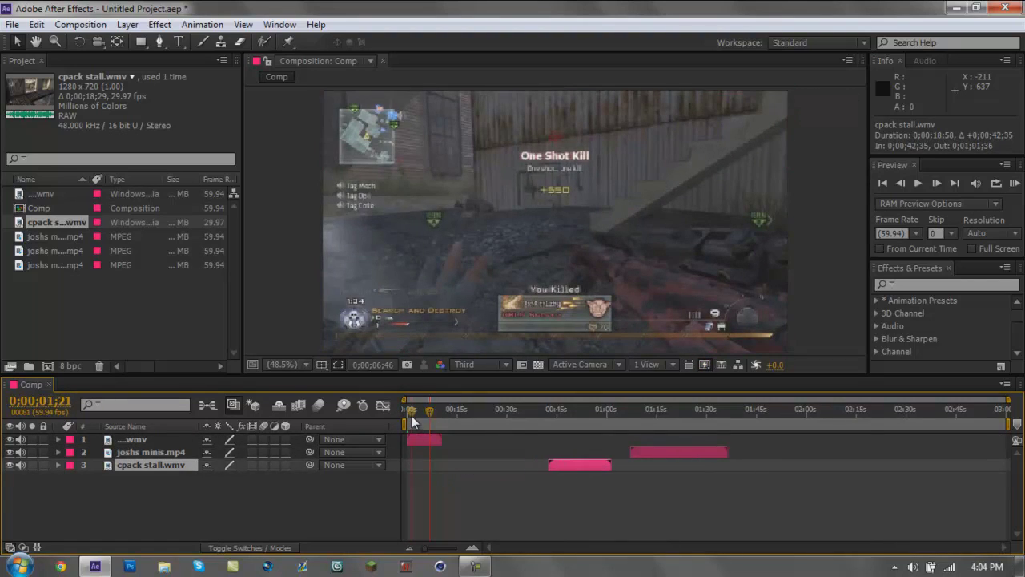
Set the work area to end at 0;00;10;21, around the ....wmv clip, and play a RAM preview of it
{"action": "left_click_drag", "start_coordinate": [1008, 425], "coordinate": [828, 423]}
{"action": "left_click_drag", "start_coordinate": [884, 449], "coordinate": [441, 457]}
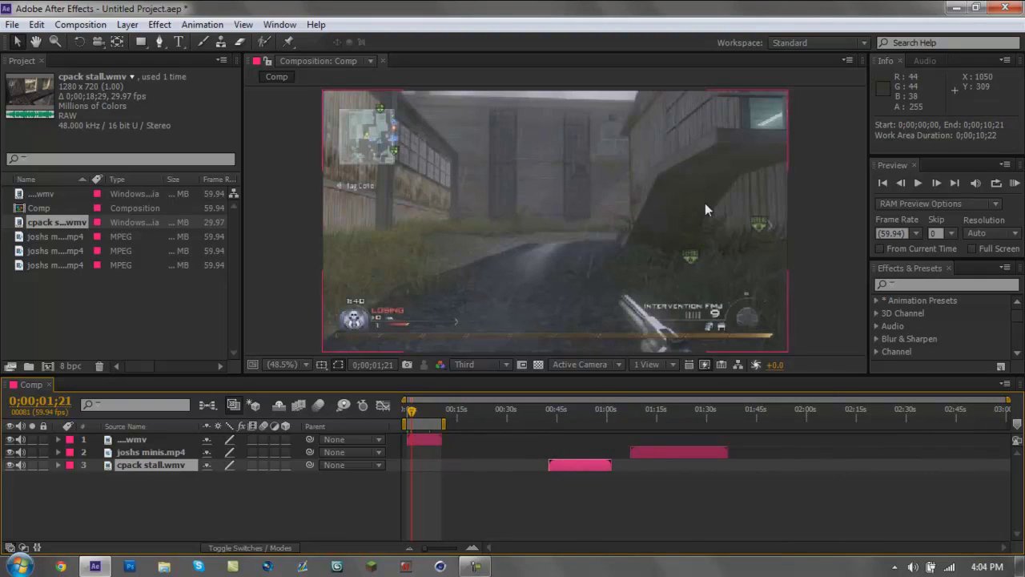
{"action": "left_click_drag", "start_coordinate": [1012, 399], "coordinate": [752, 399]}
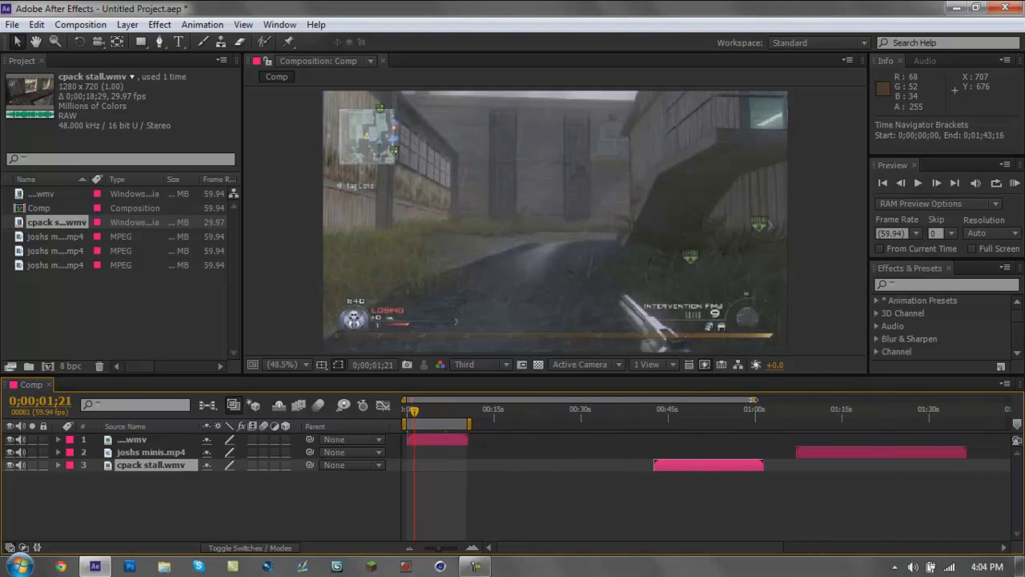
{"action": "left_click", "coordinate": [1014, 184]}
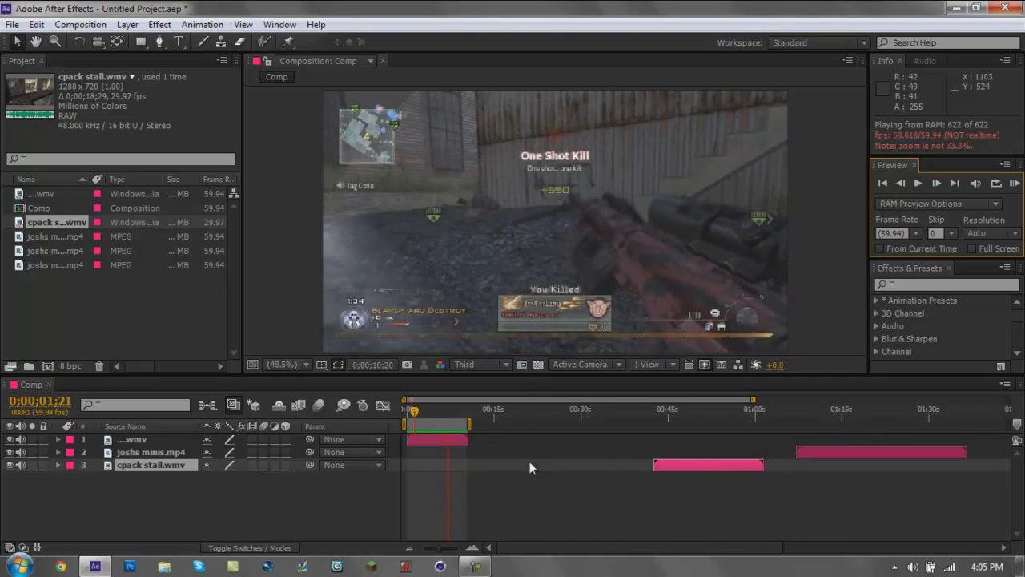
{"action": "key", "text": "space"}
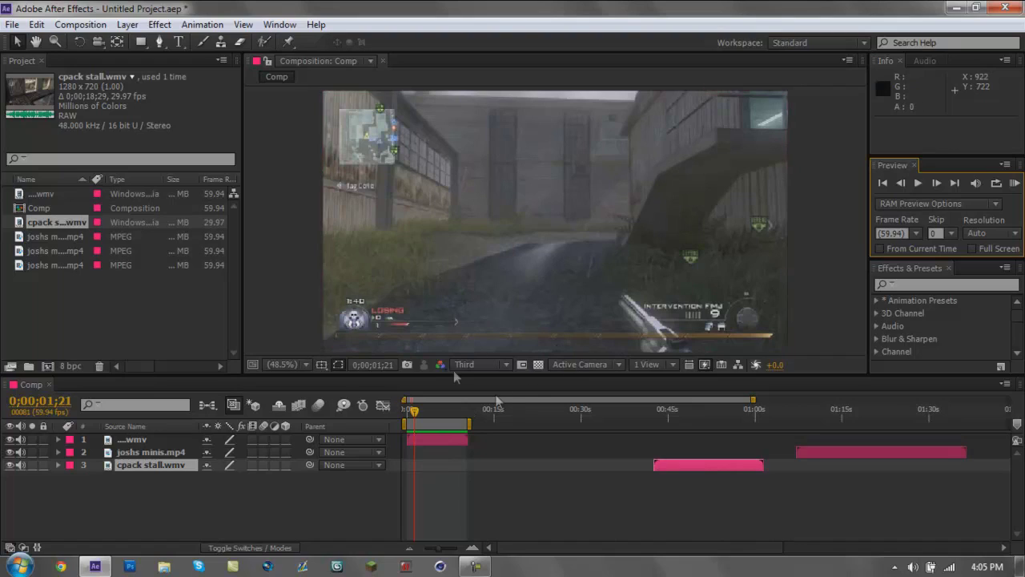
Compare Full preview resolution with Quarter, keep Quarter, and scrub the playhead to 0;00;02;58
{"action": "left_click", "coordinate": [495, 366]}
{"action": "left_click", "coordinate": [481, 403]}
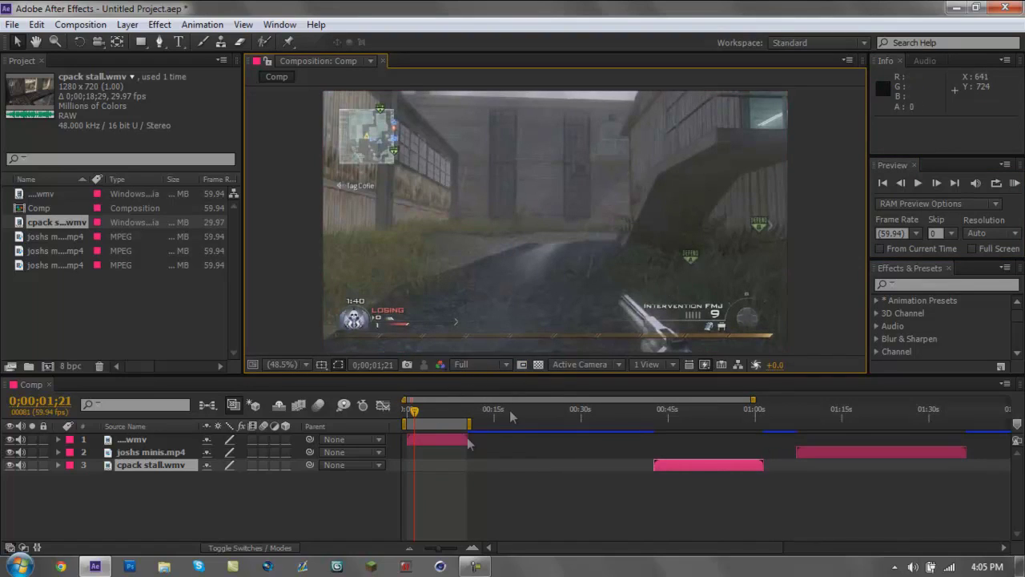
{"action": "left_click", "coordinate": [488, 365]}
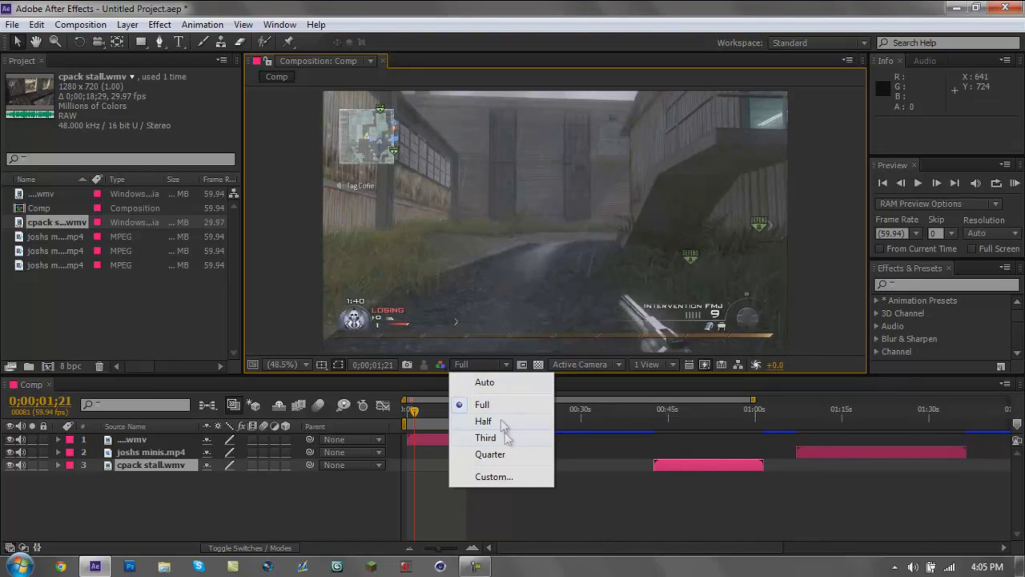
{"action": "left_click", "coordinate": [489, 453]}
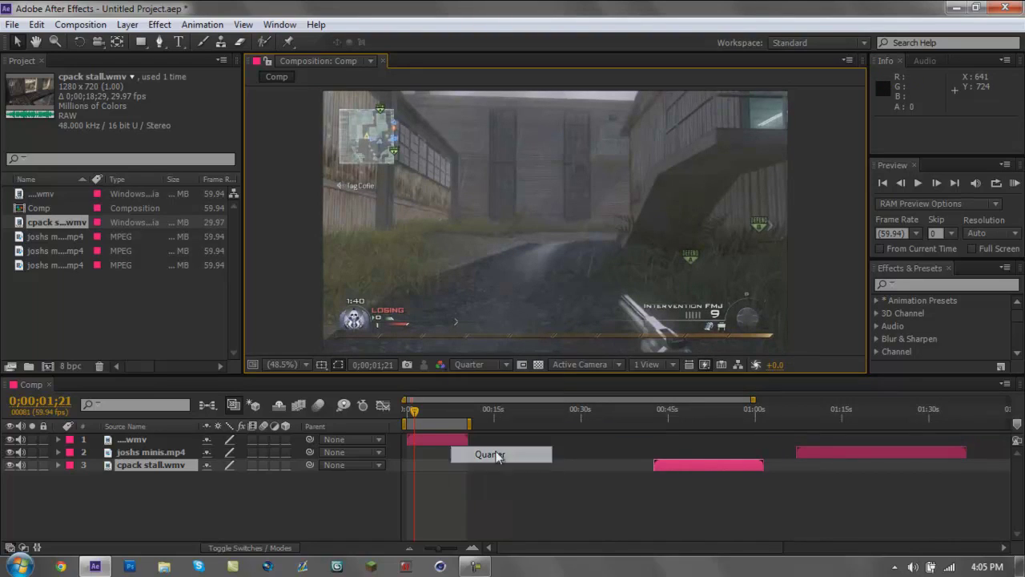
{"action": "left_click", "coordinate": [421, 412]}
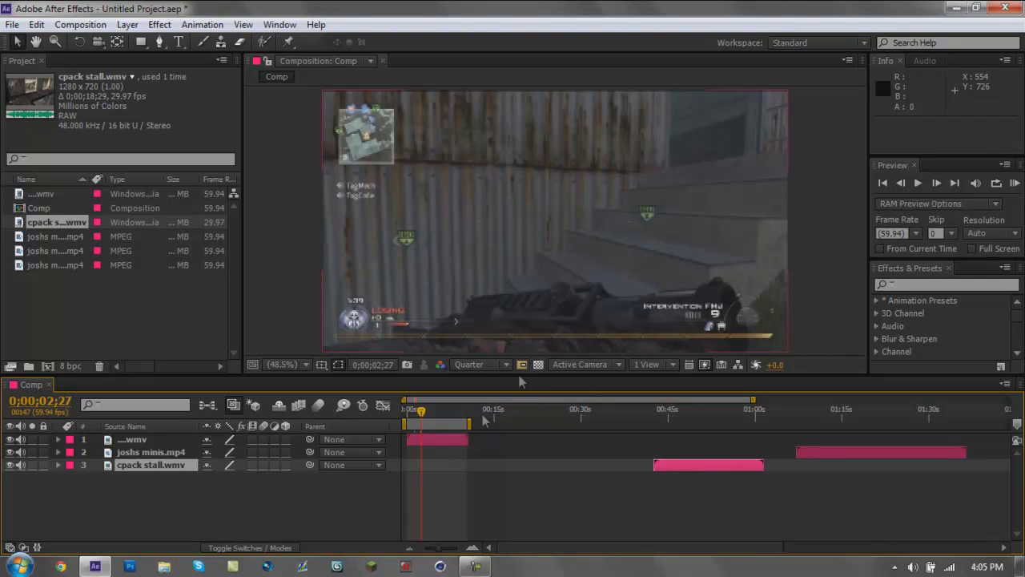
{"action": "mouse_move", "coordinate": [421, 413]}
{"action": "left_mouse_down"}
{"action": "mouse_move", "coordinate": [434, 414]}
{"action": "mouse_move", "coordinate": [411, 413]}
{"action": "mouse_move", "coordinate": [425, 414]}
{"action": "left_mouse_up"}
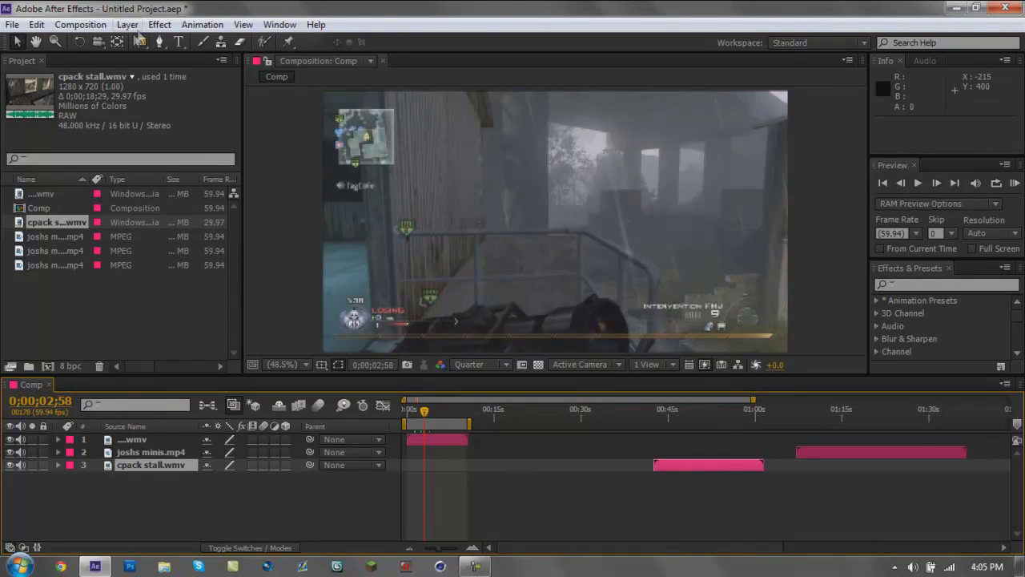
Create an adjustment layer above all the clips and undo a trial move of it within the frame
{"action": "left_click", "coordinate": [180, 500]}
{"action": "left_click", "coordinate": [135, 26]}
{"action": "mouse_move", "coordinate": [176, 36]}
{"action": "left_click", "coordinate": [513, 135]}
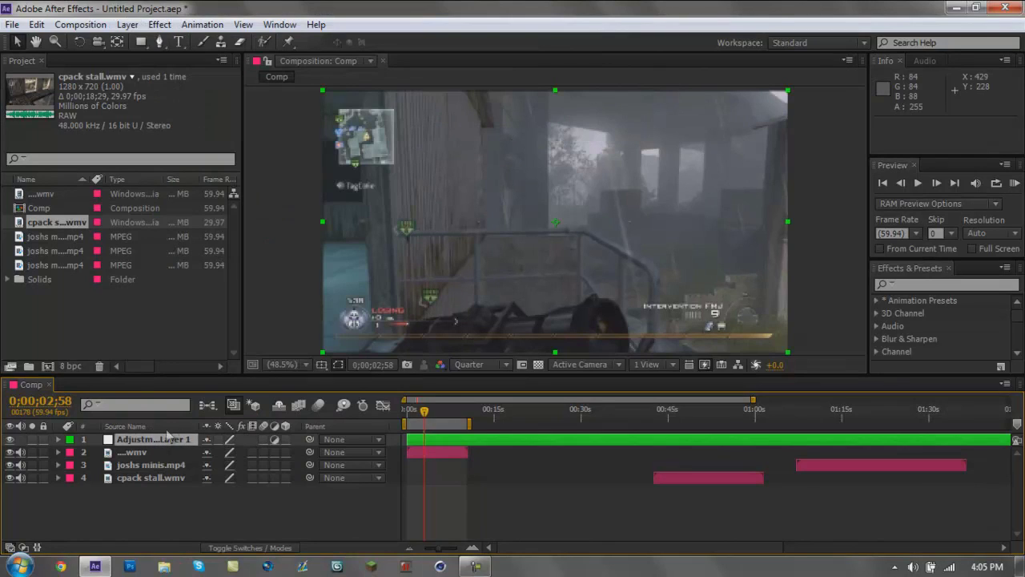
{"action": "left_click_drag", "start_coordinate": [632, 247], "coordinate": [638, 258]}
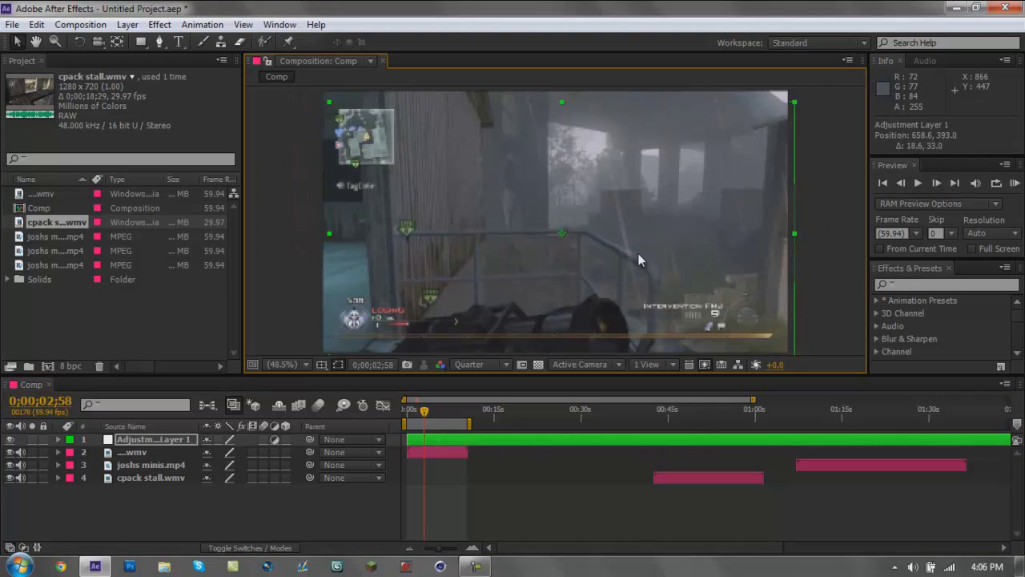
{"action": "key", "text": "ctrl+z"}
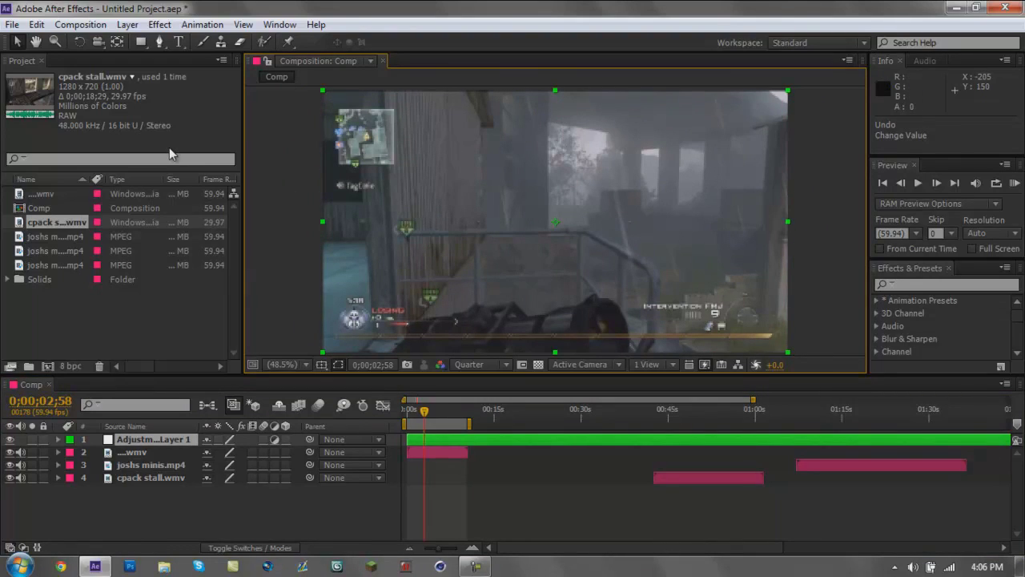
Try to apply the Magic Bullet Looks effect to the adjustment layer
{"action": "left_click", "coordinate": [152, 442]}
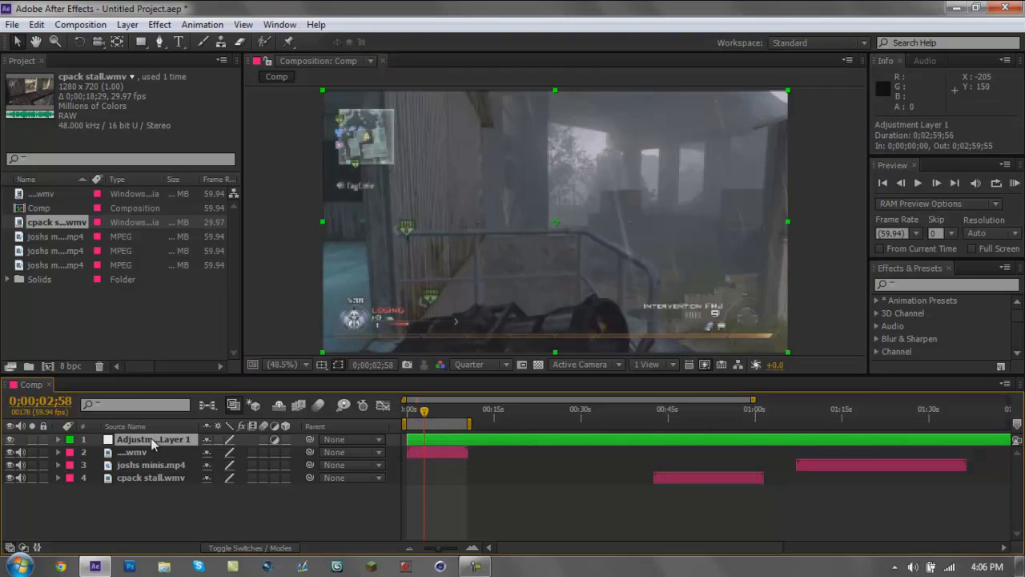
{"action": "left_click", "coordinate": [166, 26]}
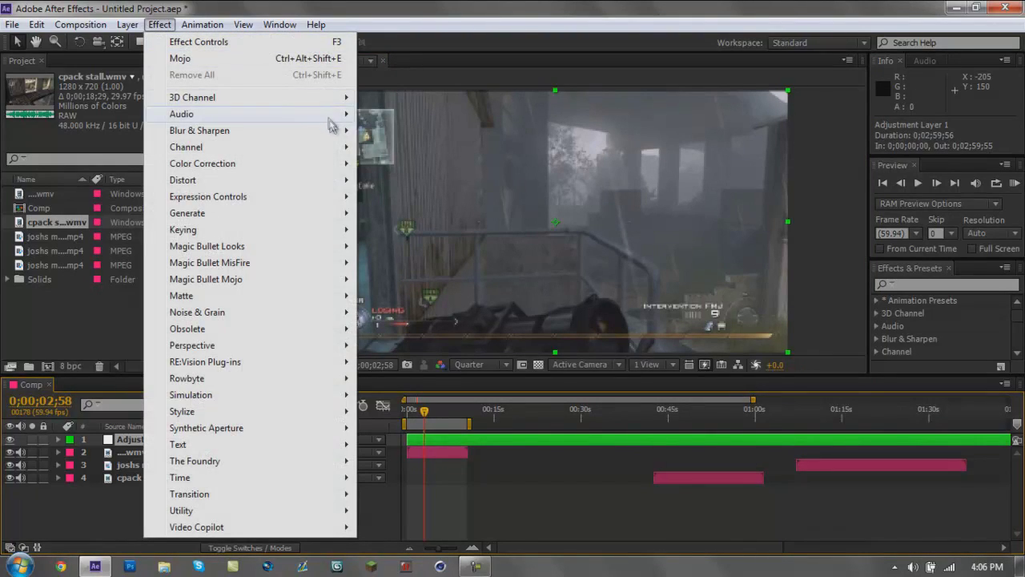
{"action": "mouse_move", "coordinate": [305, 253]}
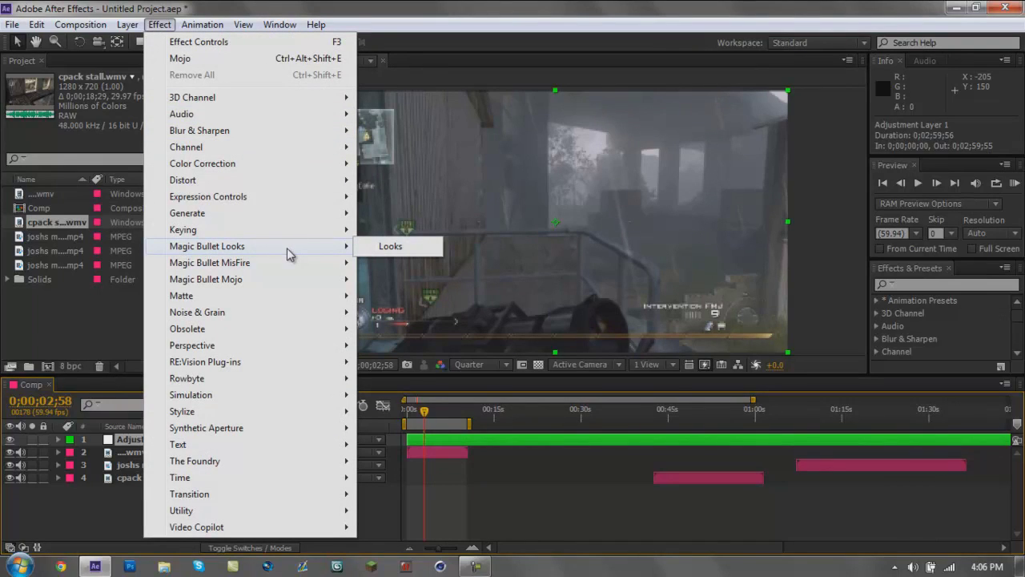
{"action": "left_click", "coordinate": [396, 248]}
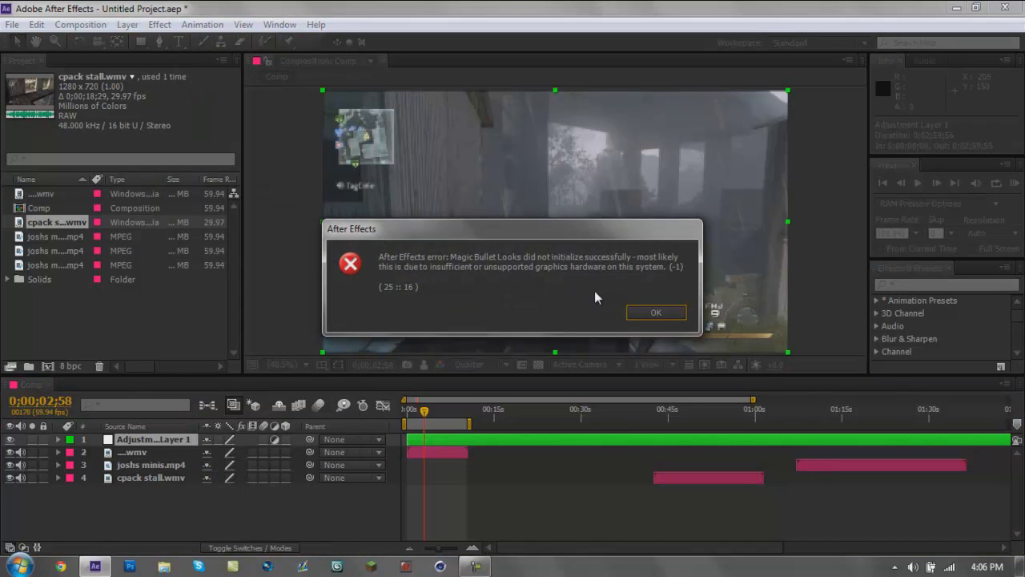
{"action": "left_click", "coordinate": [658, 316]}
Apply the Hue/Saturation color correction to the adjustment layer and set its Master Hue to 142°
{"action": "left_click", "coordinate": [160, 24]}
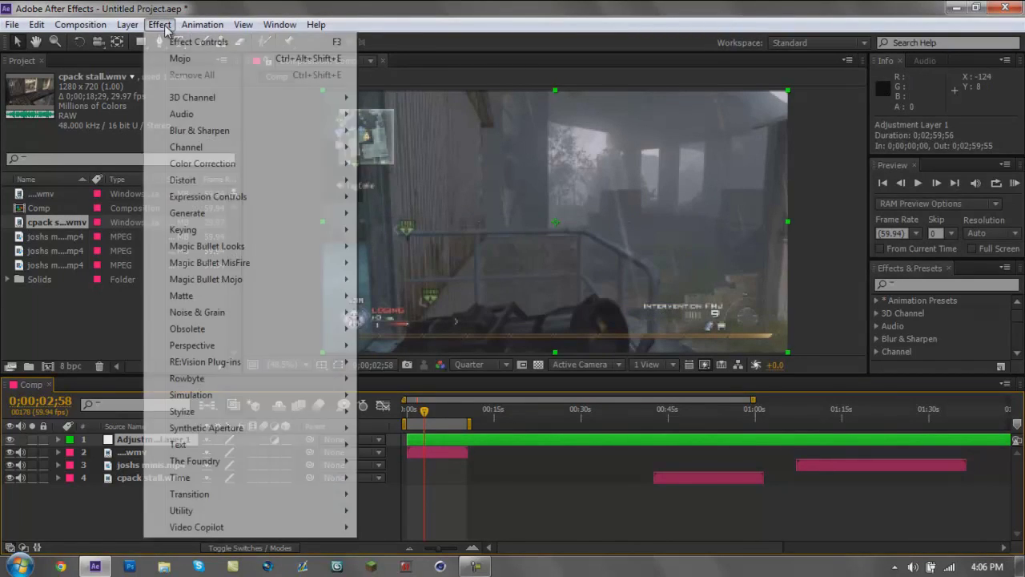
{"action": "mouse_move", "coordinate": [291, 163]}
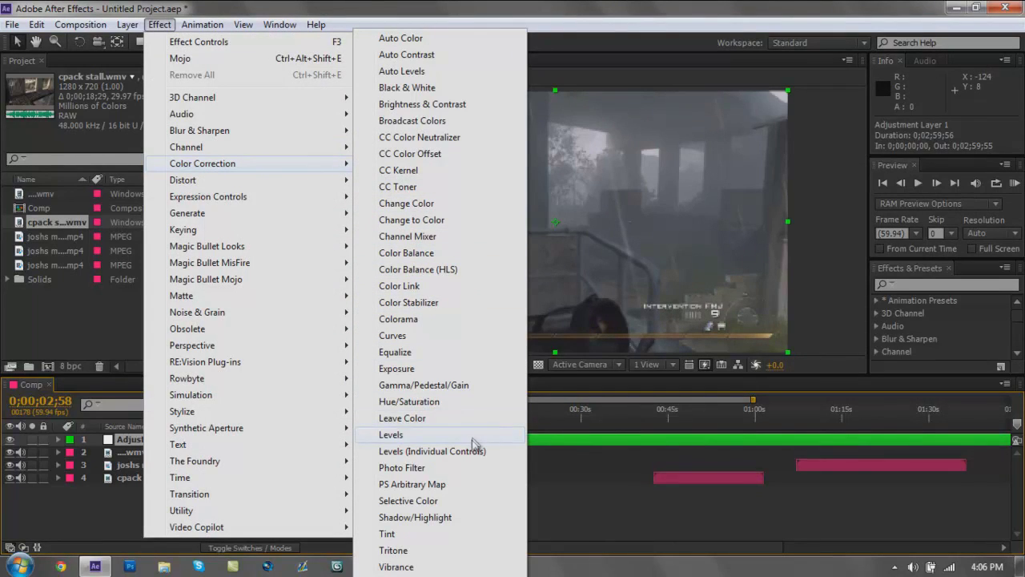
{"action": "left_click", "coordinate": [455, 402]}
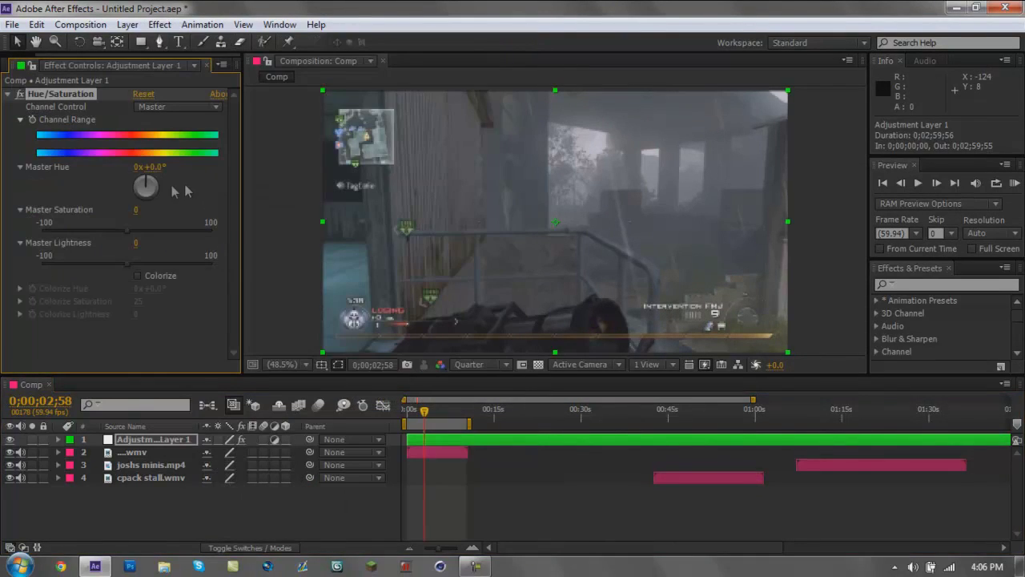
{"action": "left_click_drag", "start_coordinate": [150, 184], "coordinate": [161, 210]}
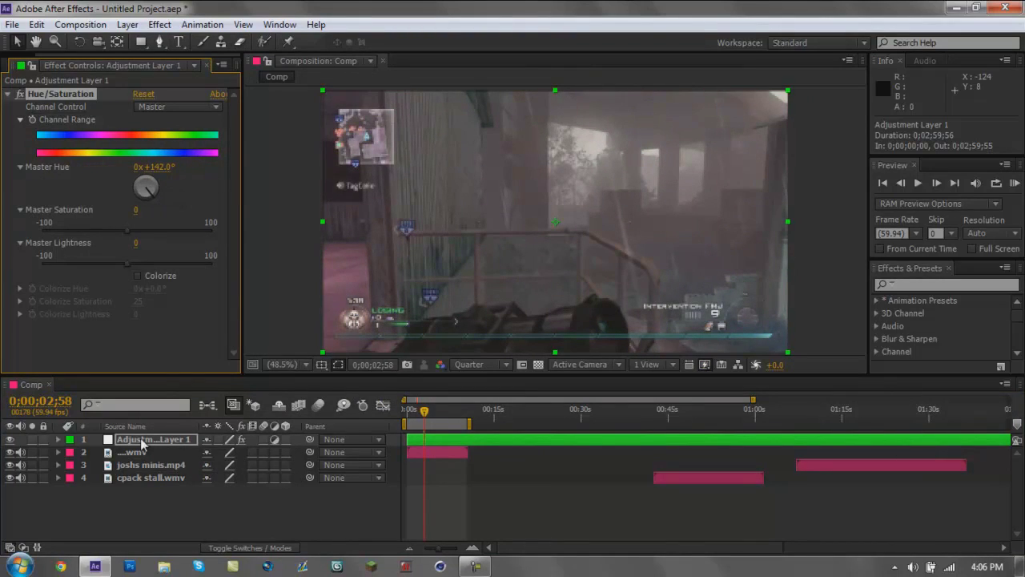
Move the adjustment layer around the frame to show which area it affects, and undo both moves
{"action": "left_click_drag", "start_coordinate": [690, 235], "coordinate": [606, 176]}
{"action": "left_click_drag", "start_coordinate": [465, 169], "coordinate": [550, 236]}
{"action": "key", "text": "ctrl+z"}
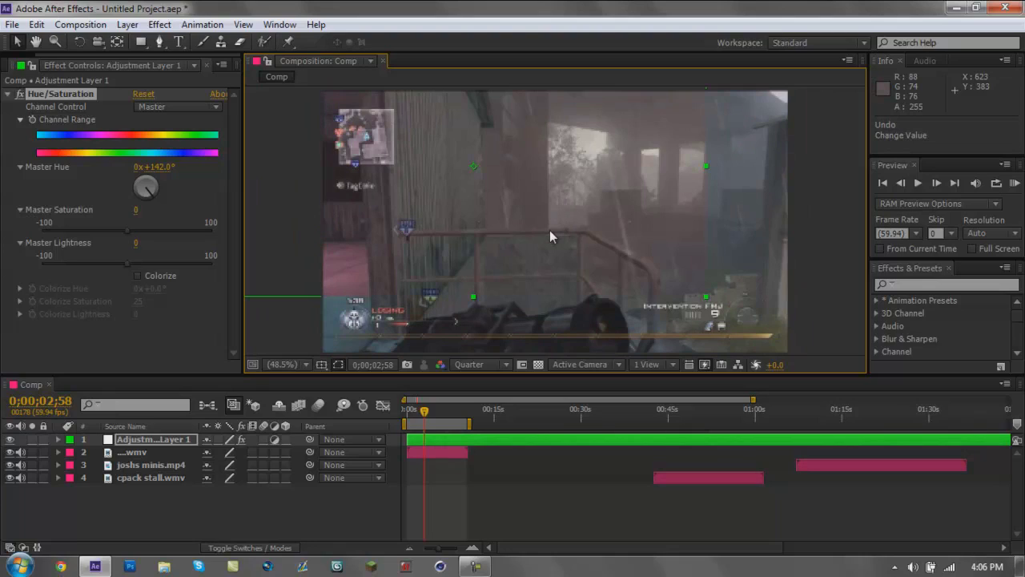
{"action": "key", "text": "ctrl+z"}
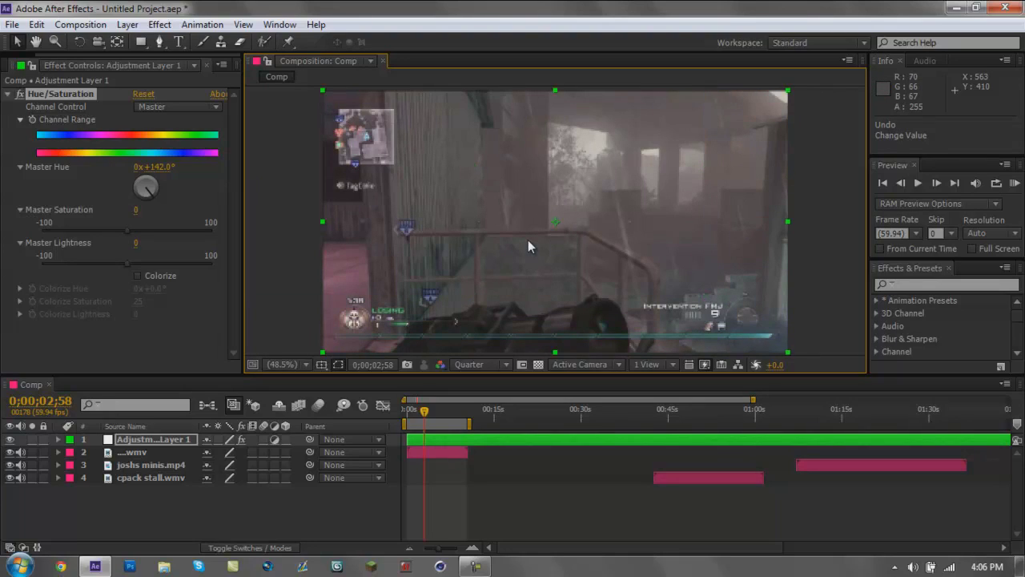
Move the playhead to 0;00;03;14 and set the Hue/Saturation effect's Master Hue to 2x+2.0°
{"action": "left_click", "coordinate": [379, 503]}
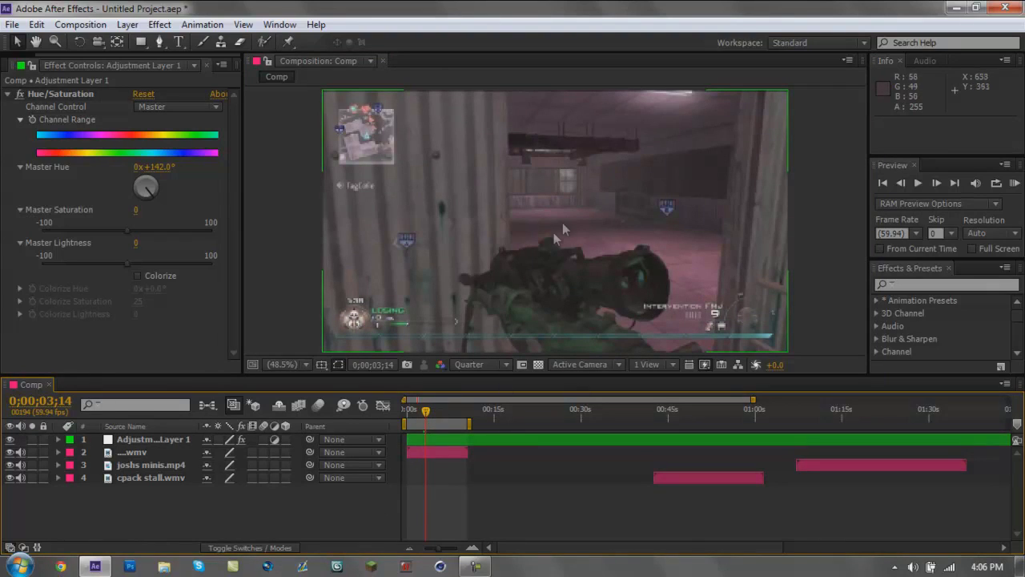
{"action": "left_click", "coordinate": [63, 93]}
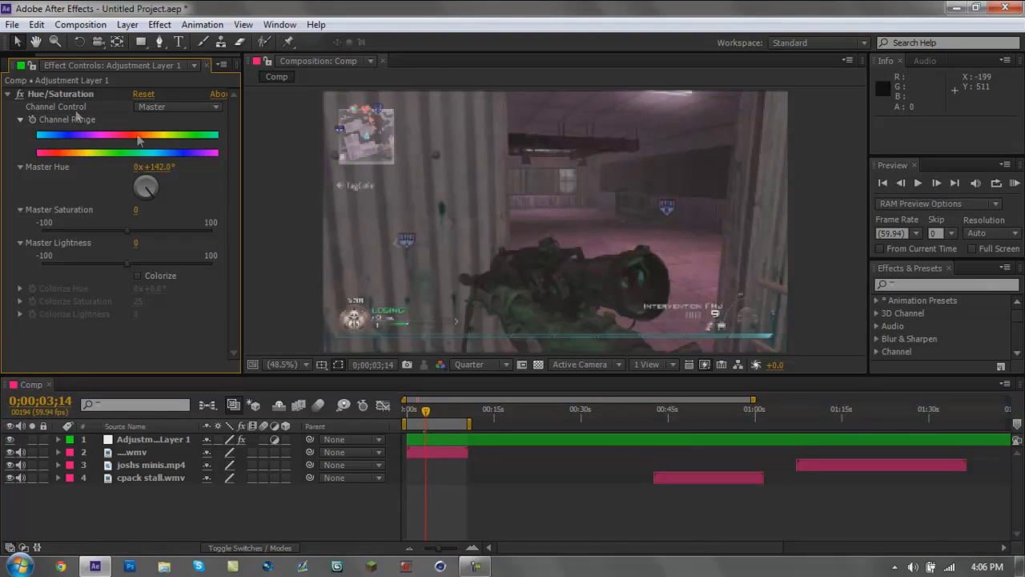
{"action": "left_click", "coordinate": [94, 94]}
{"action": "left_click_drag", "start_coordinate": [76, 69], "coordinate": [44, 67]}
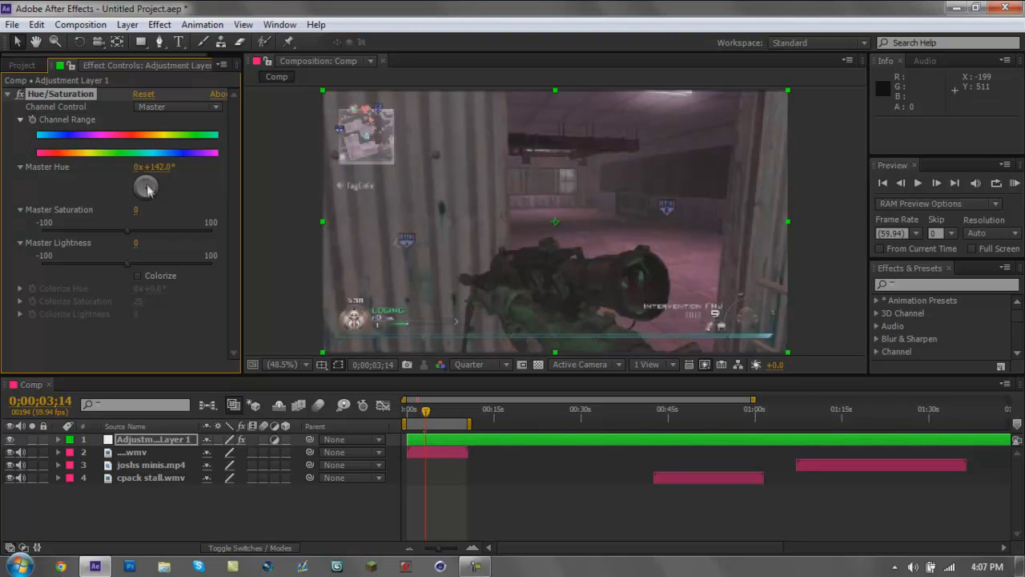
{"action": "left_click_drag", "start_coordinate": [149, 187], "coordinate": [165, 186]}
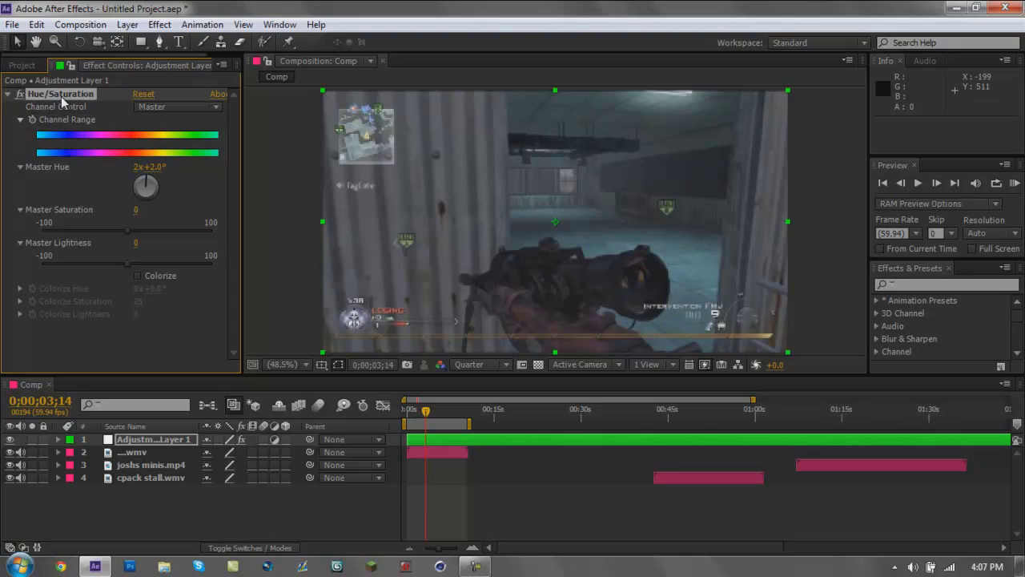
Delete the Hue/Saturation effect from the adjustment layer and return to the project's list of clips
{"action": "key", "text": "Delete"}
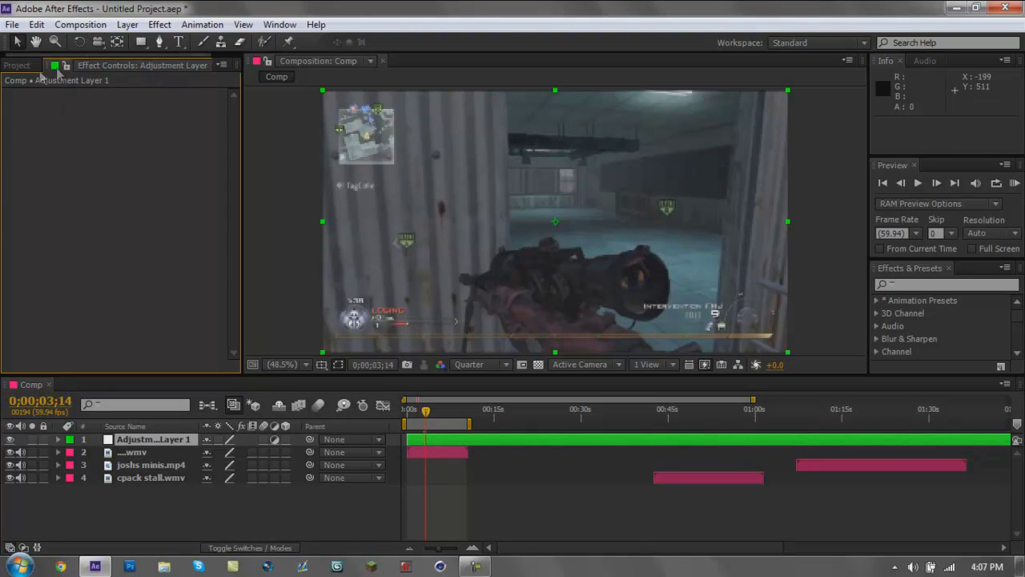
{"action": "left_click", "coordinate": [29, 66]}
{"action": "left_click", "coordinate": [104, 65]}
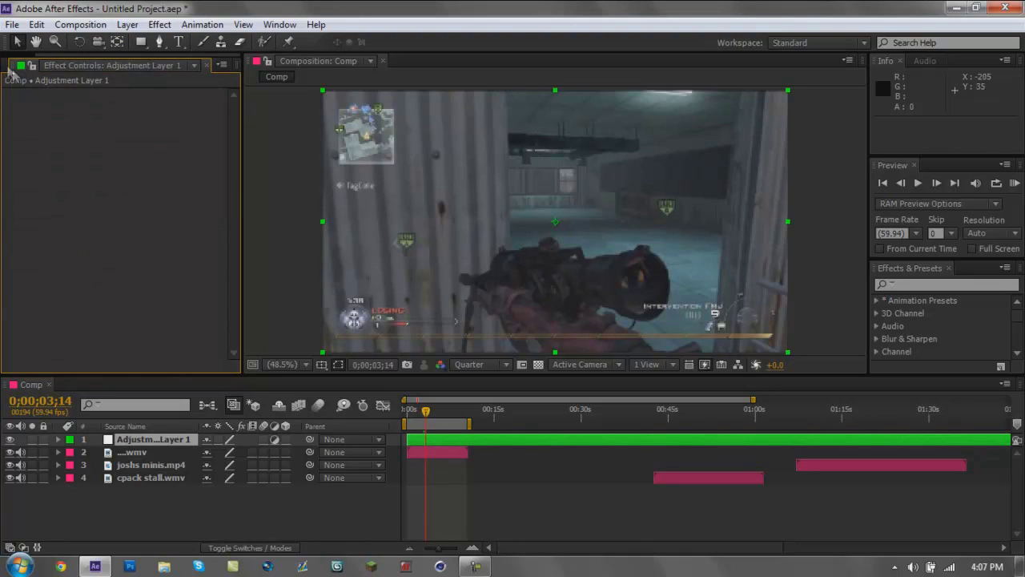
{"action": "left_click", "coordinate": [14, 69]}
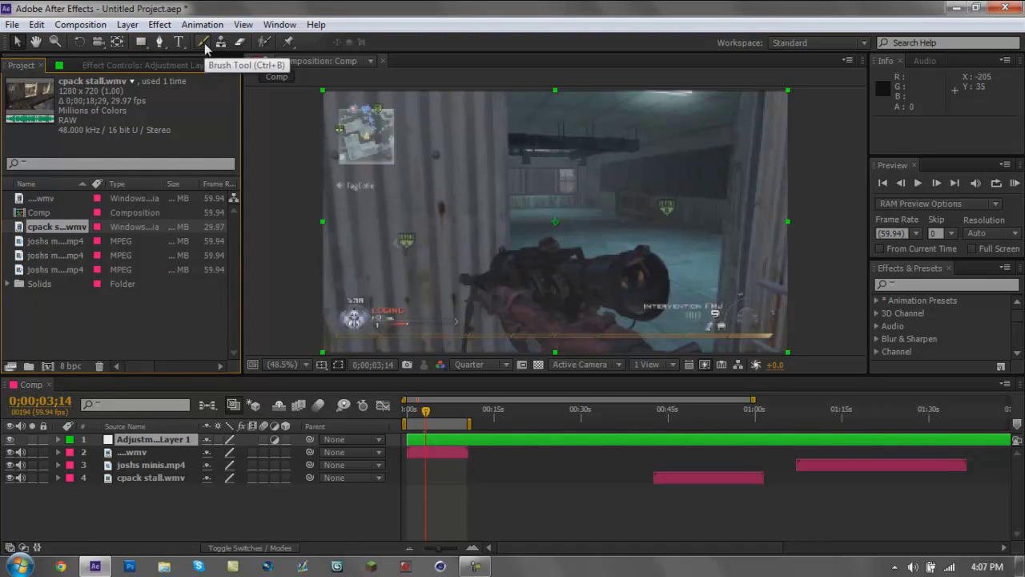
Move the playhead to 0;00;03;53 and apply the Turbulent Displace distortion to the adjustment layer
{"action": "left_click", "coordinate": [430, 417]}
{"action": "left_click", "coordinate": [159, 24]}
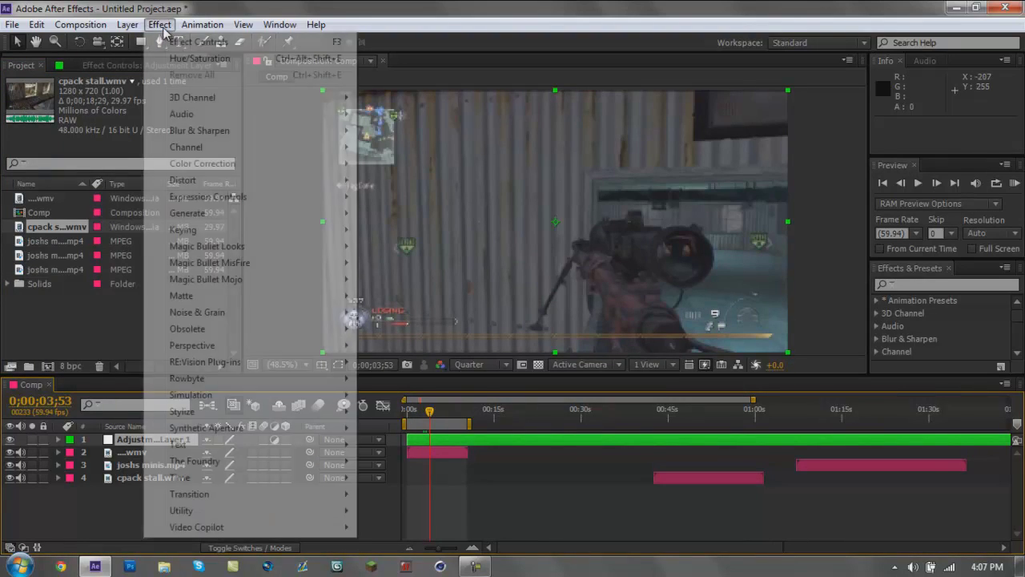
{"action": "mouse_move", "coordinate": [305, 255]}
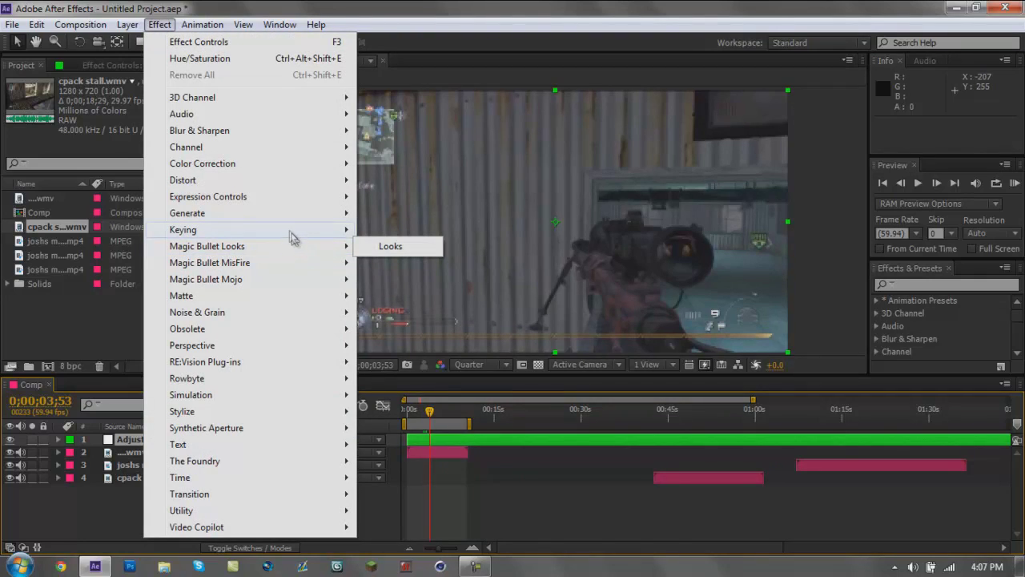
{"action": "mouse_move", "coordinate": [294, 215]}
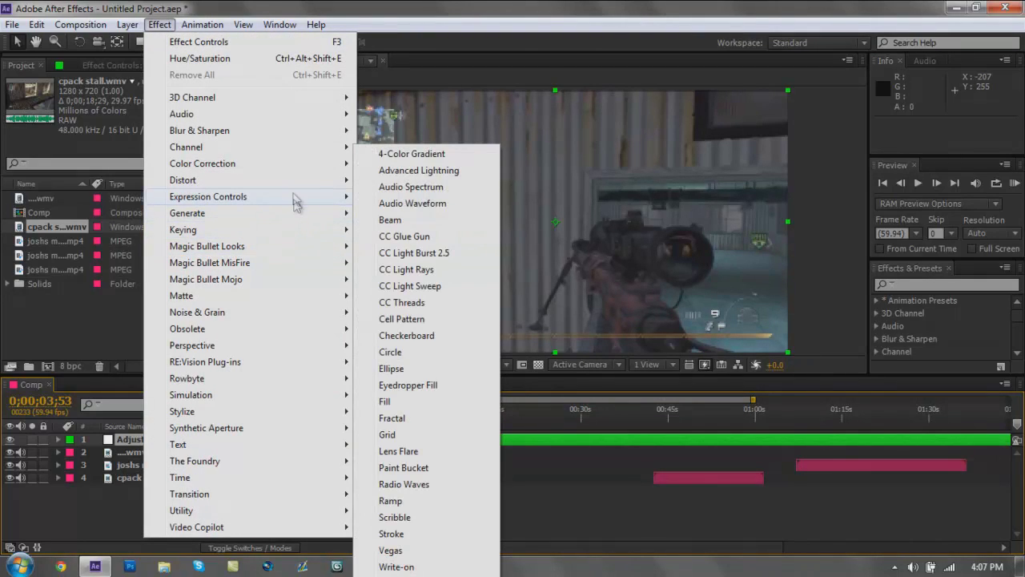
{"action": "mouse_move", "coordinate": [293, 186]}
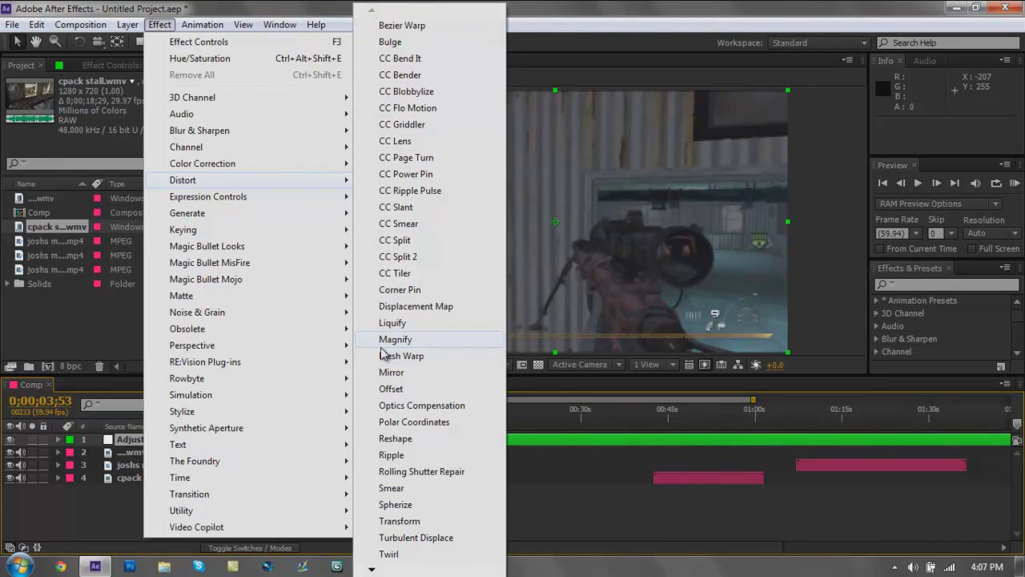
{"action": "left_click", "coordinate": [409, 540]}
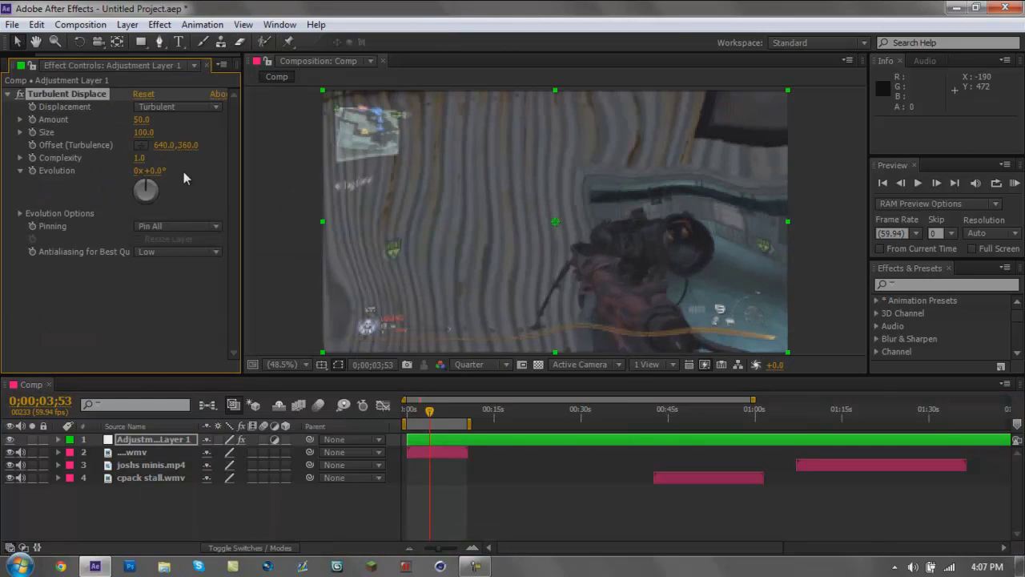
Try Turbulent Displace Amount values of 10, 0 and 17, and undo a trial change of Size to 113
{"action": "mouse_move", "coordinate": [141, 119]}
{"action": "left_mouse_down"}
{"action": "mouse_move", "coordinate": [112, 123]}
{"action": "mouse_move", "coordinate": [164, 122]}
{"action": "mouse_move", "coordinate": [132, 124]}
{"action": "left_mouse_up"}
{"action": "left_click", "coordinate": [139, 121]}
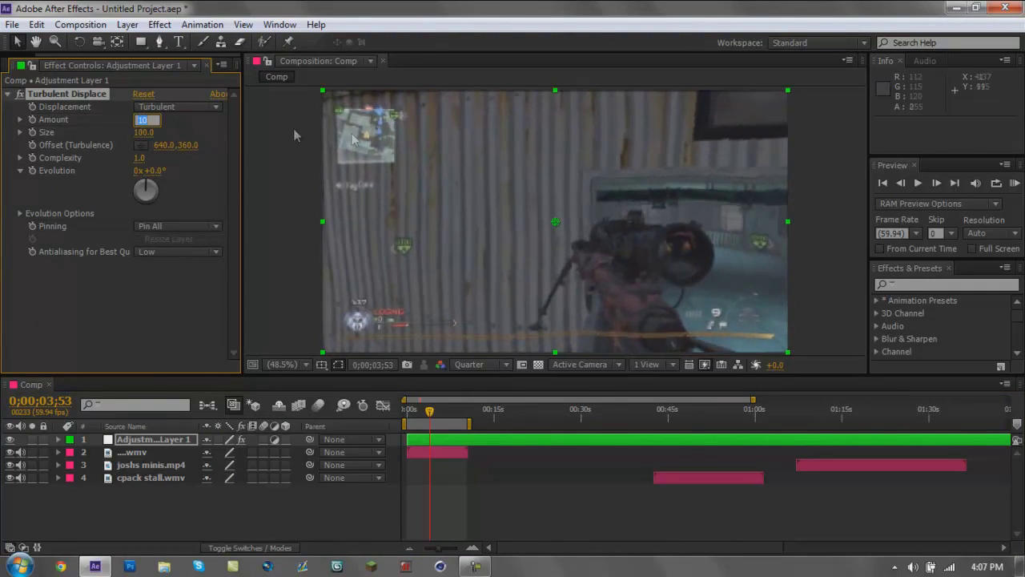
{"action": "type", "text": "0"}
{"action": "left_click", "coordinate": [125, 304]}
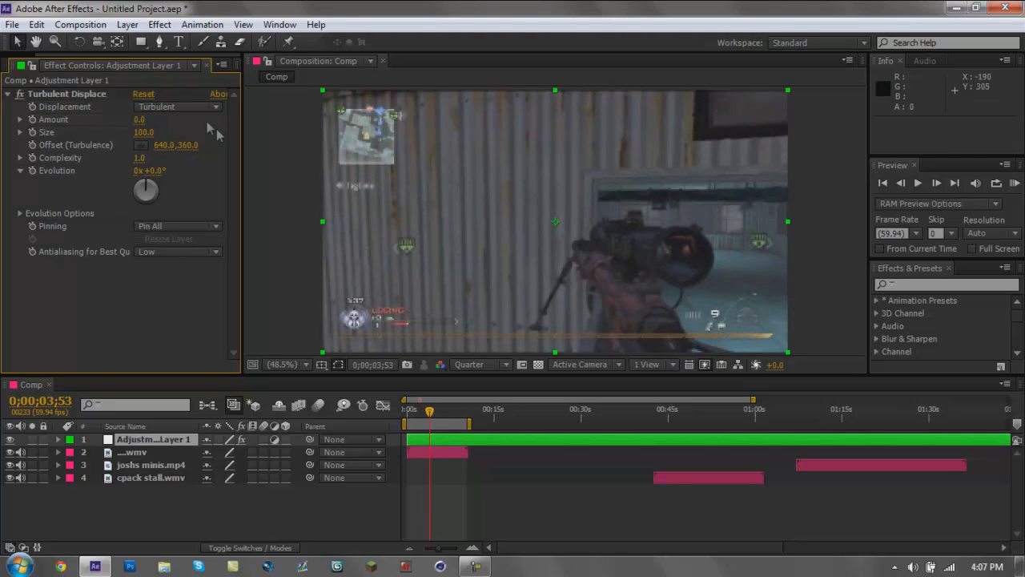
{"action": "left_click_drag", "start_coordinate": [140, 124], "coordinate": [155, 132]}
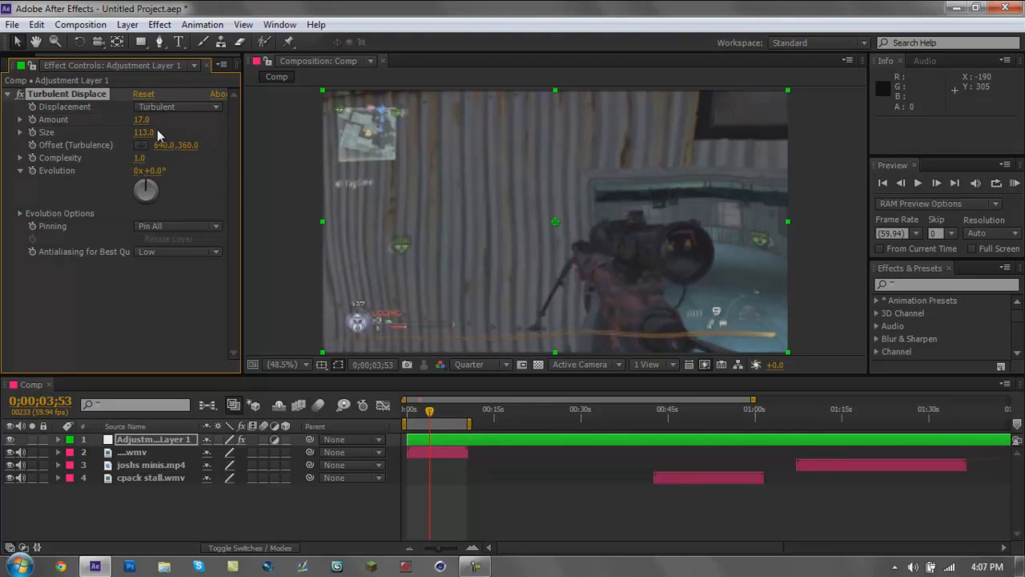
{"action": "key", "text": "ctrl+z"}
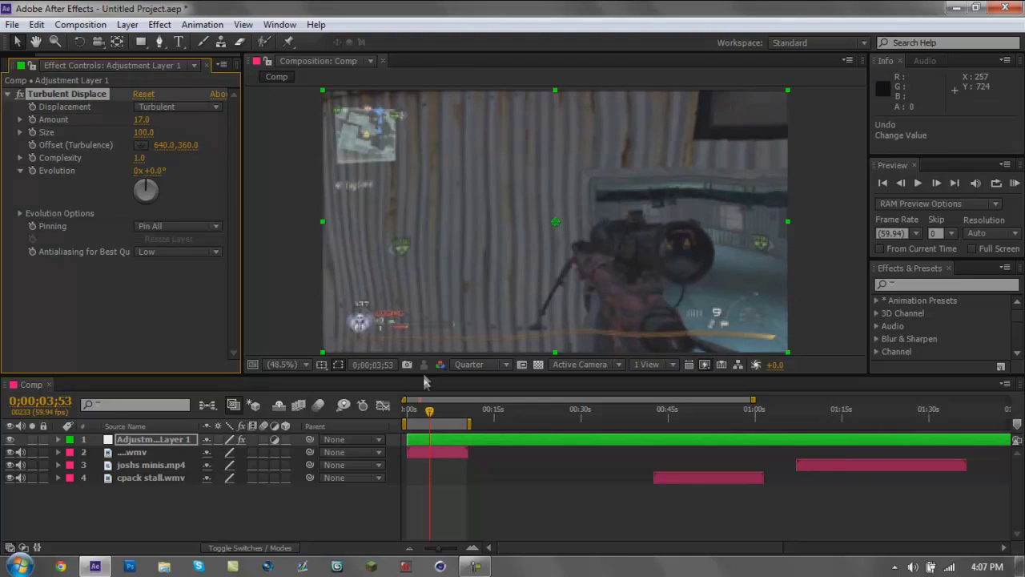
Return the playhead to 0;00;00;00, set the Turbulent Displace Amount to 0 and enable keyframing for it
{"action": "left_click", "coordinate": [428, 416]}
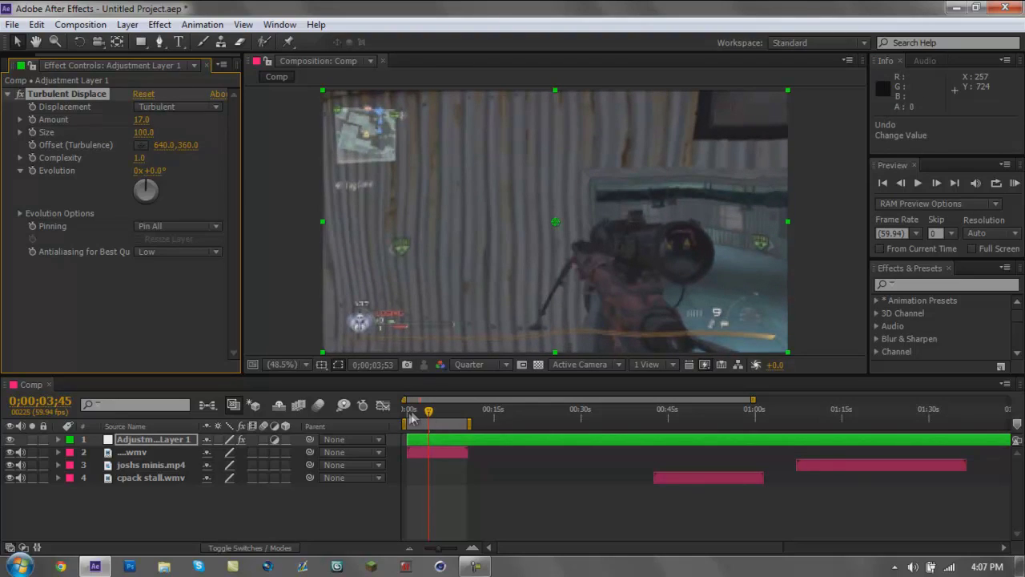
{"action": "left_click_drag", "start_coordinate": [410, 416], "coordinate": [406, 414]}
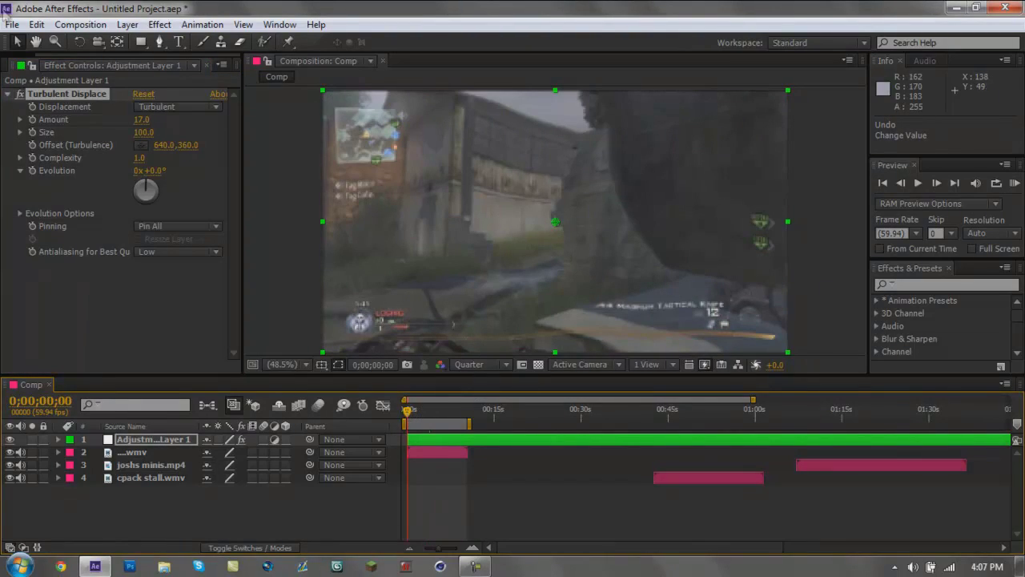
{"action": "left_click", "coordinate": [144, 119]}
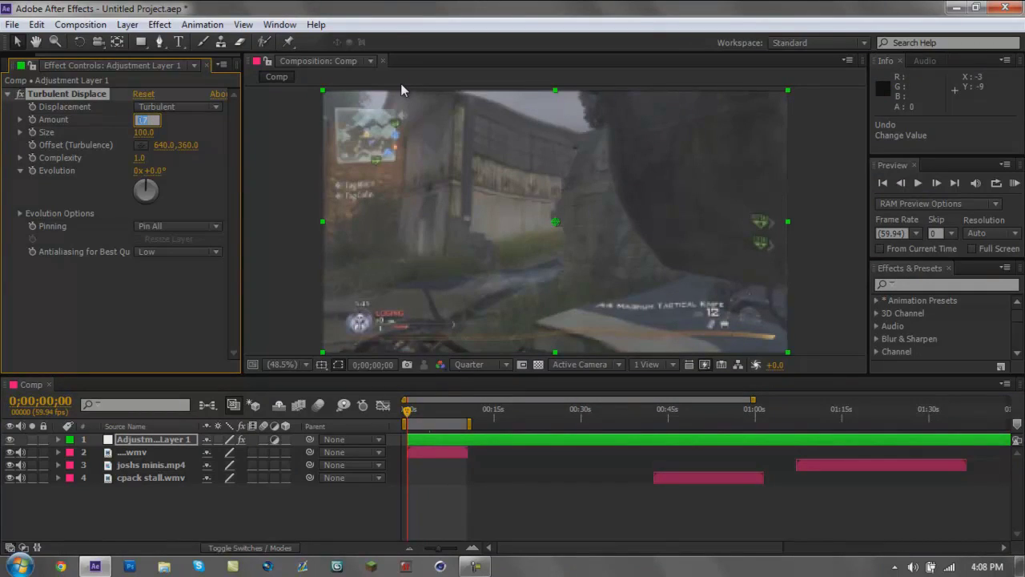
{"action": "key", "text": "Return"}
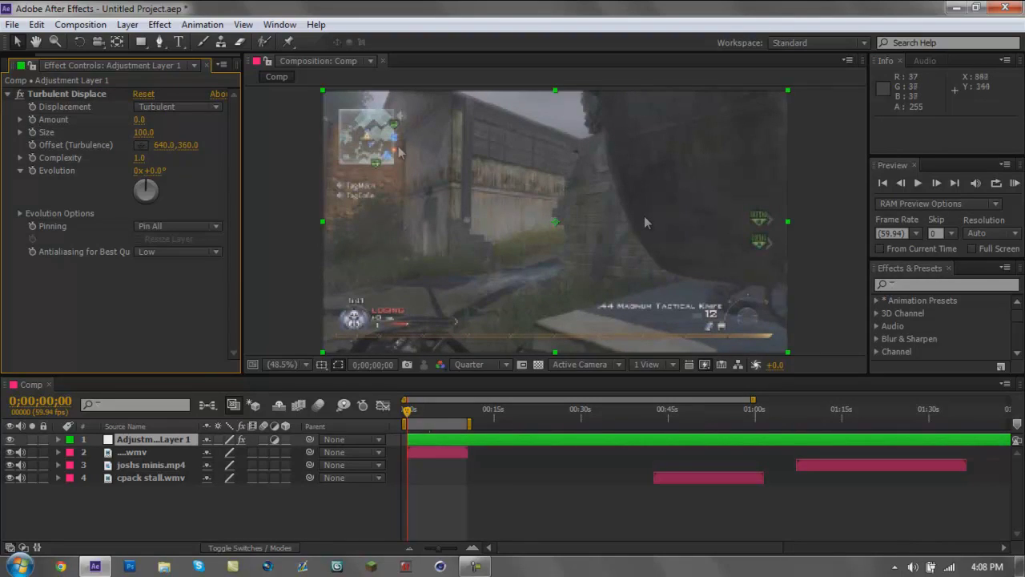
{"action": "left_click", "coordinate": [33, 119]}
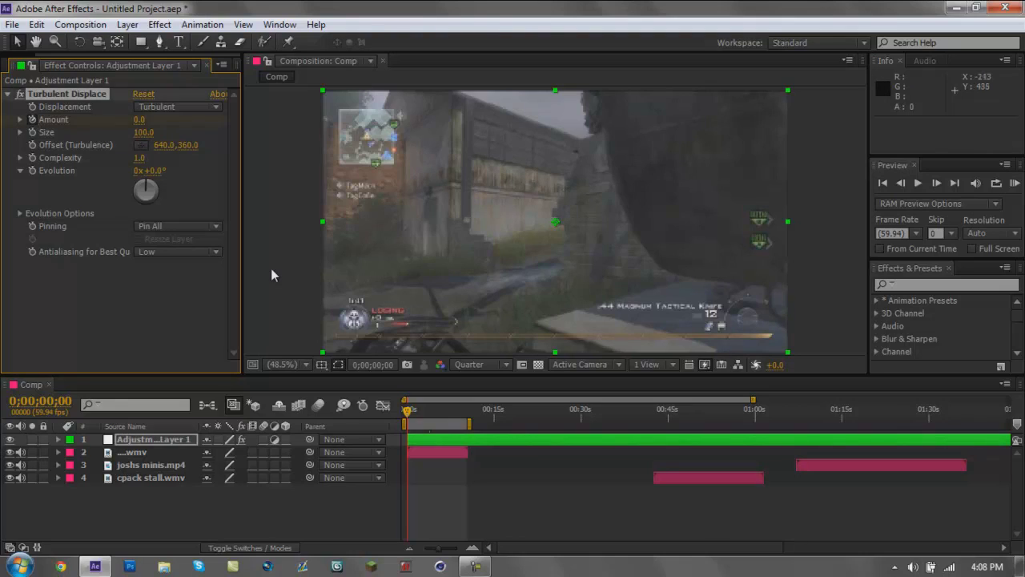
Move the playhead to 0;00;02;12 and expand the adjustment layer's Turbulent Displace properties in the timeline
{"action": "left_click", "coordinate": [179, 440]}
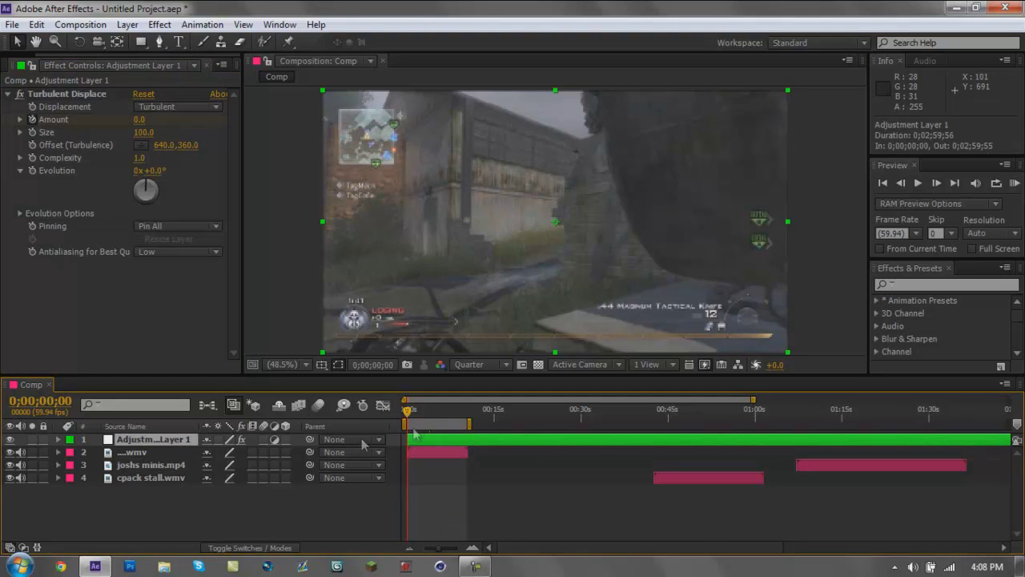
{"action": "left_click_drag", "start_coordinate": [409, 412], "coordinate": [421, 414]}
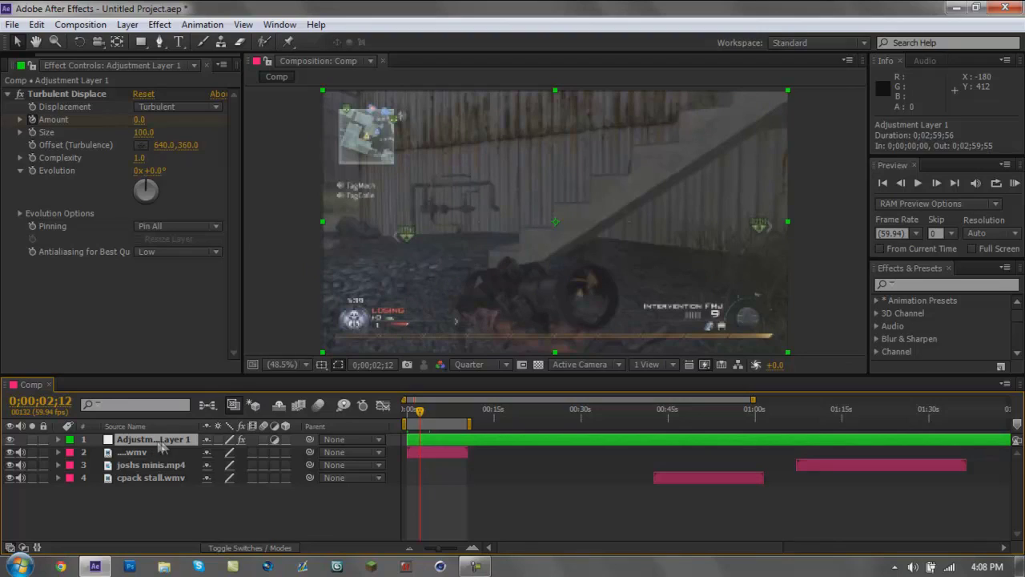
{"action": "left_click", "coordinate": [57, 439]}
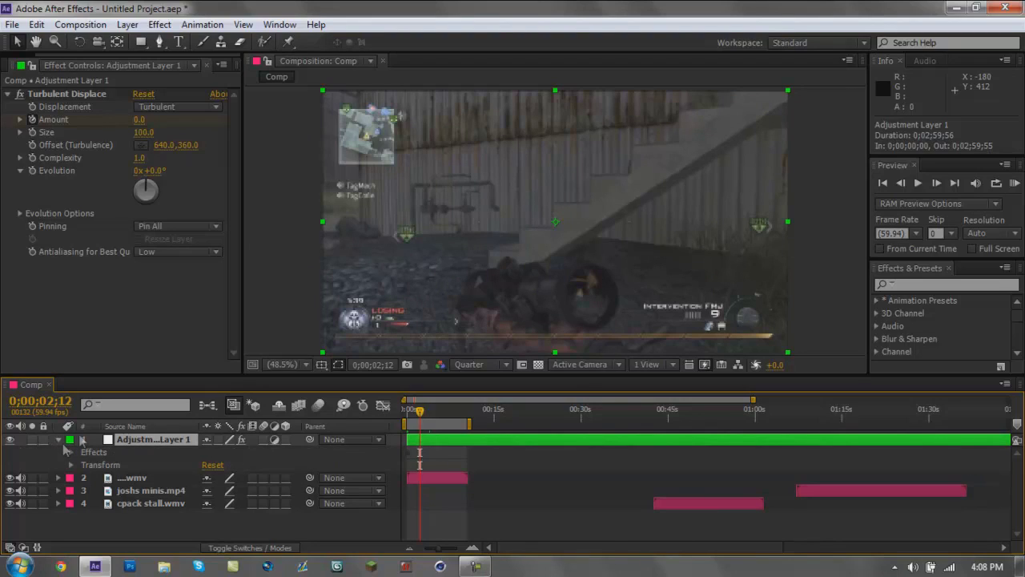
{"action": "left_click", "coordinate": [70, 451]}
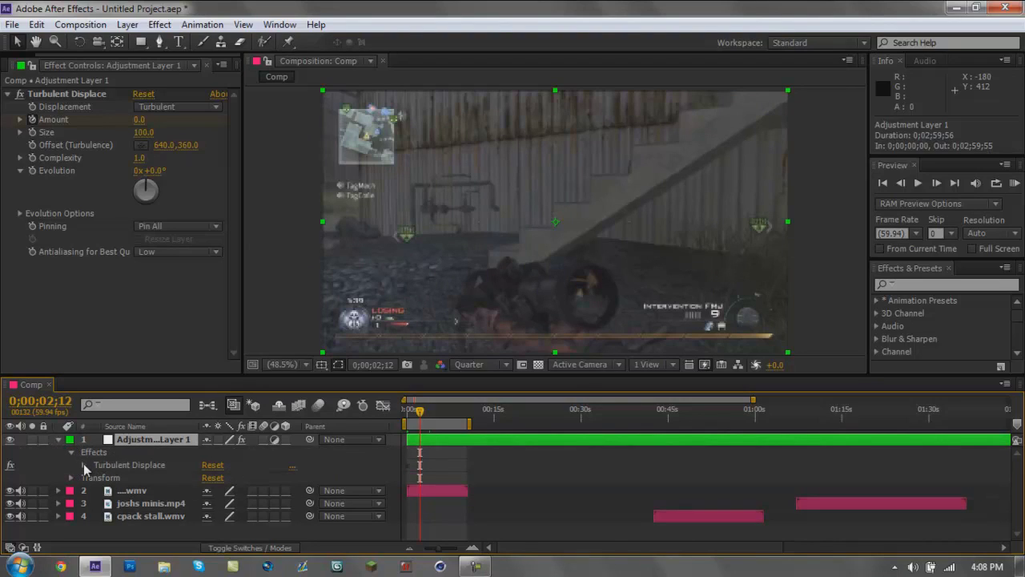
{"action": "left_click", "coordinate": [84, 464]}
{"action": "scroll", "coordinate": [114, 465], "scroll_direction": "down", "scroll_amount": 1}
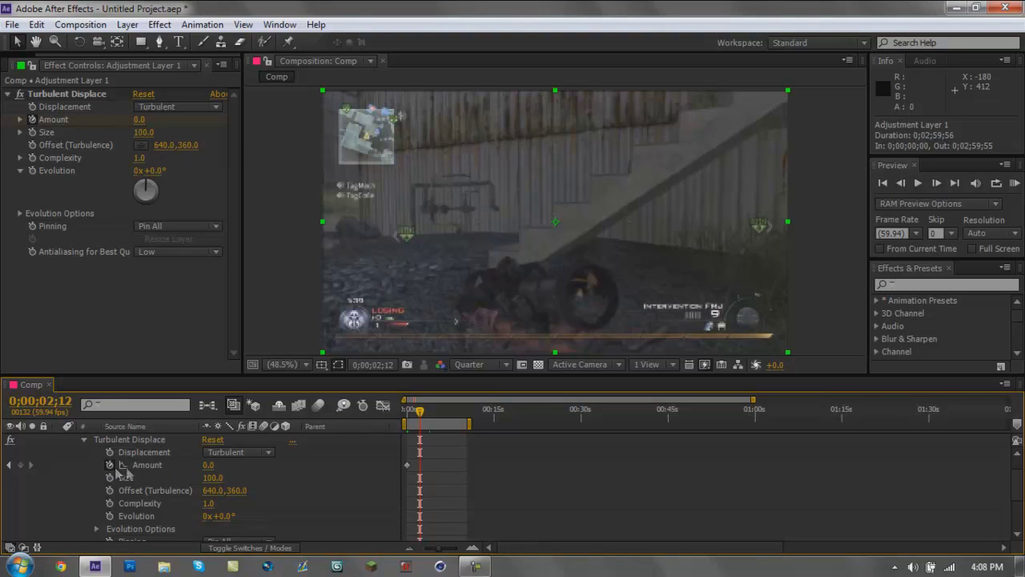
Add a second Amount keyframe with the value 0 at 0;00;01;41 and scrub the playhead around it
{"action": "mouse_move", "coordinate": [409, 465]}
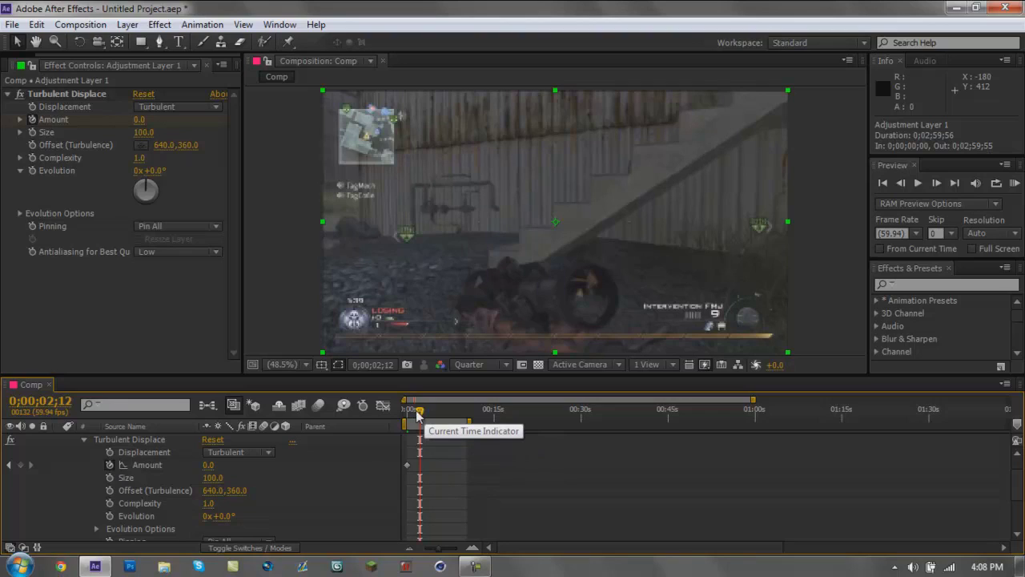
{"action": "left_click_drag", "start_coordinate": [419, 411], "coordinate": [414, 415]}
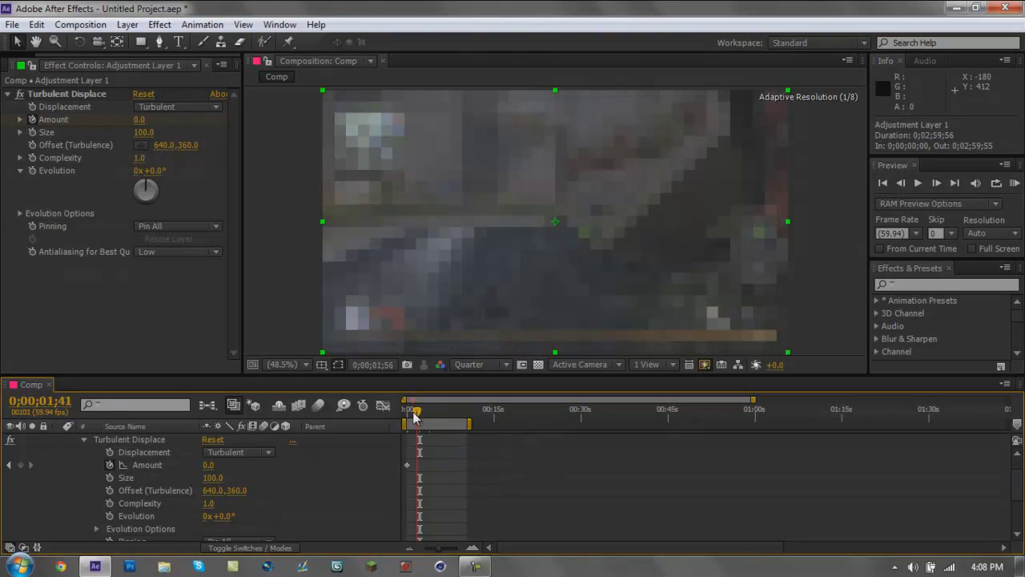
{"action": "left_click", "coordinate": [406, 465]}
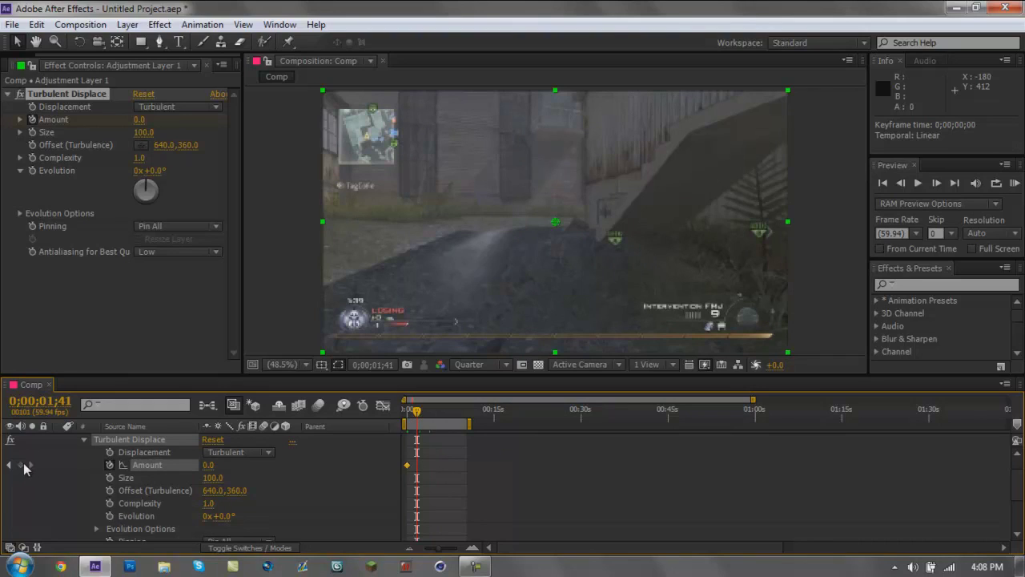
{"action": "left_click_drag", "start_coordinate": [416, 410], "coordinate": [422, 417]}
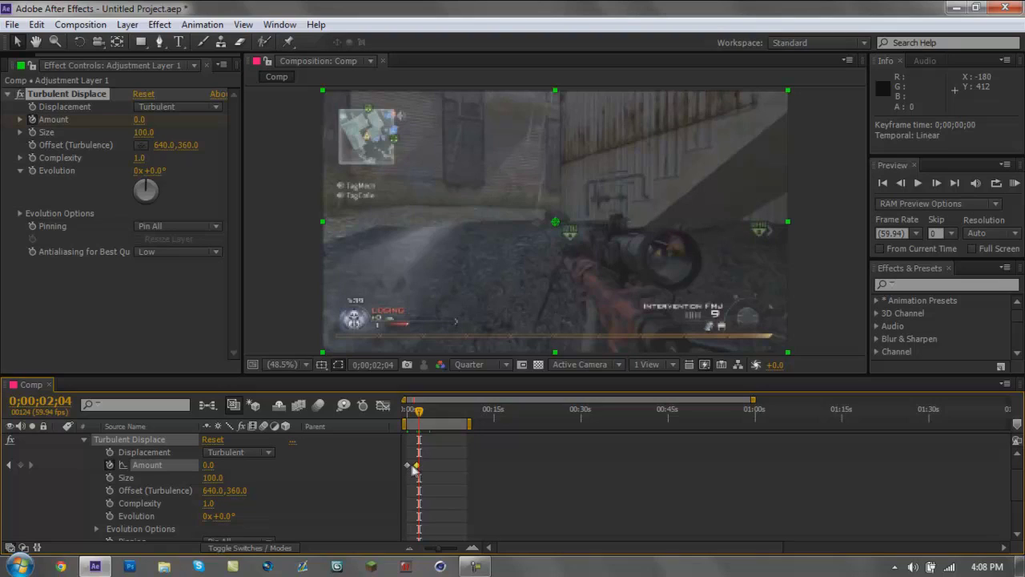
{"action": "left_click_drag", "start_coordinate": [417, 412], "coordinate": [412, 463]}
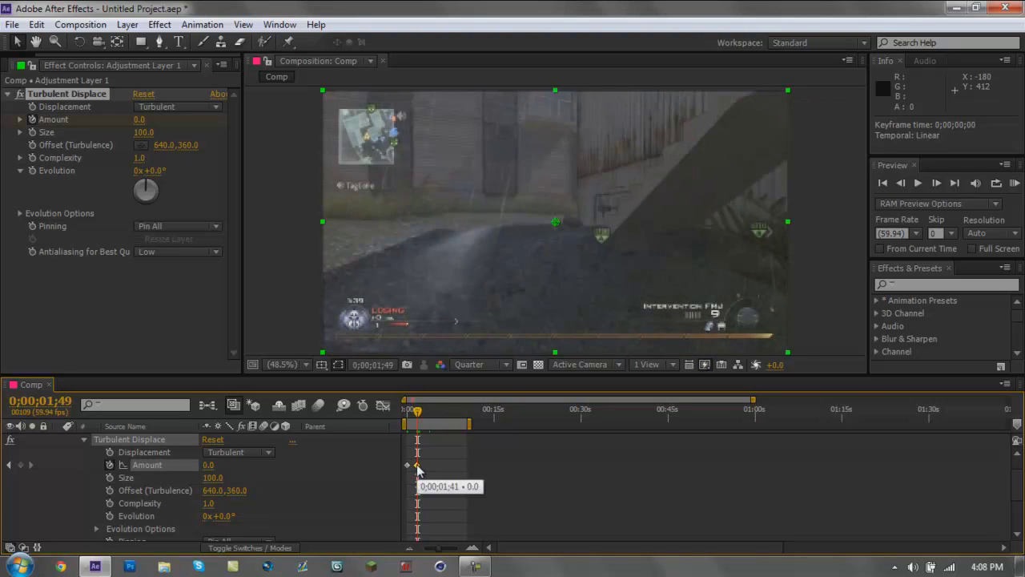
Move the playhead to 0;00;03;30 and set the Turbulent Displace Amount to 53 as a new keyframe
{"action": "left_click_drag", "start_coordinate": [419, 414], "coordinate": [423, 416]}
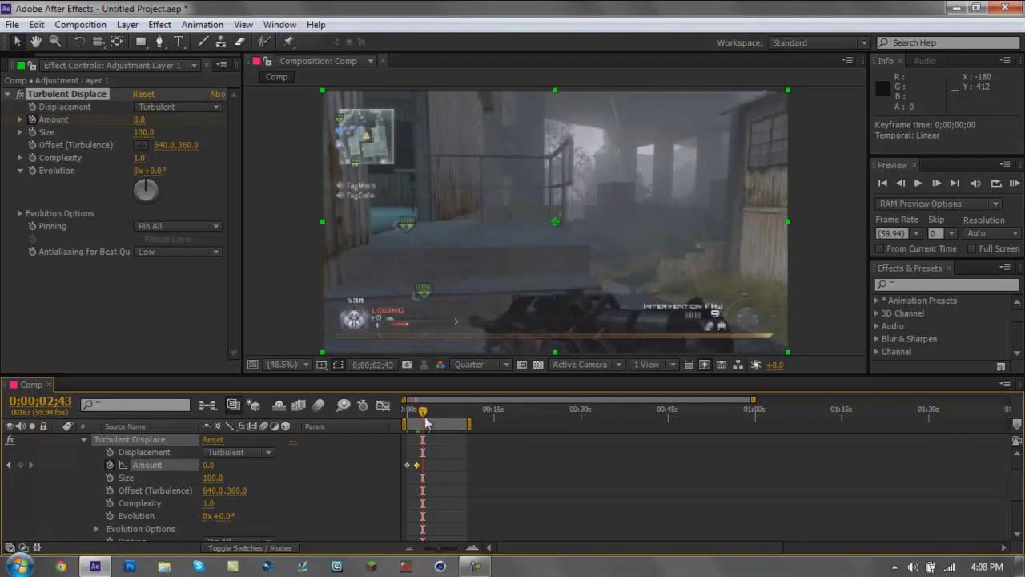
{"action": "left_click_drag", "start_coordinate": [425, 422], "coordinate": [428, 424]}
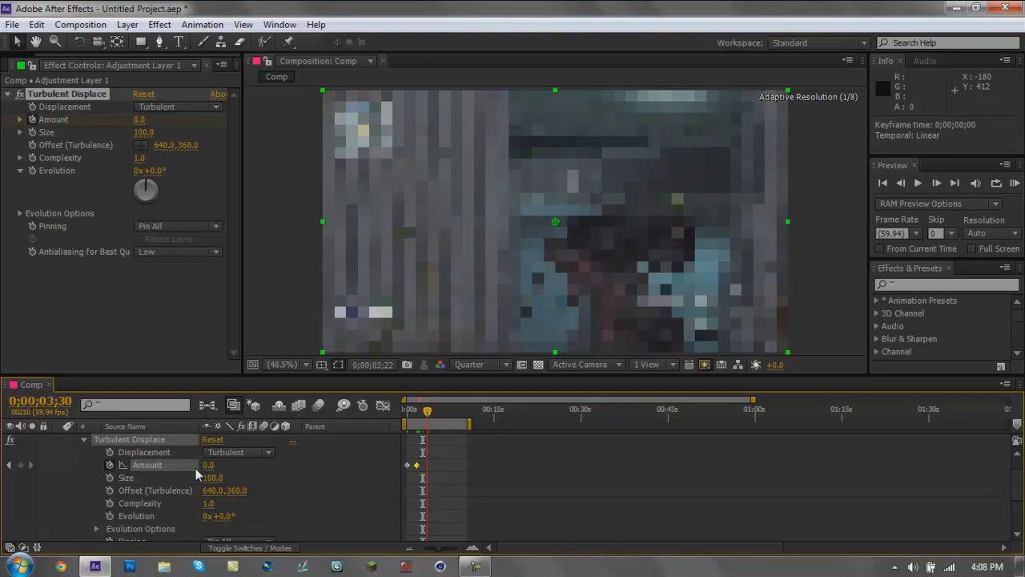
{"action": "left_click_drag", "start_coordinate": [207, 465], "coordinate": [248, 464]}
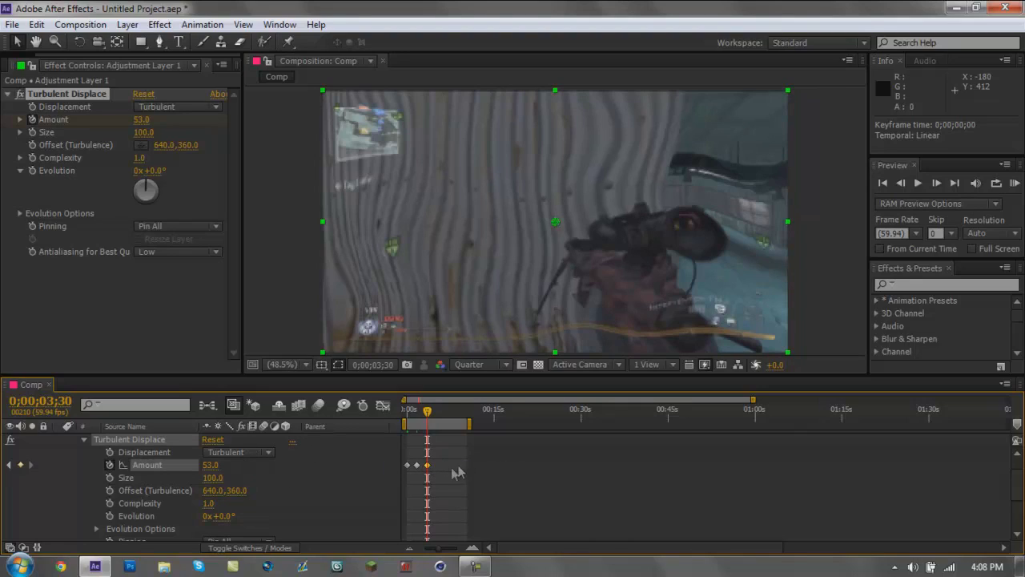
Move the playhead to 0;00;06;05 and set the Turbulent Displace Amount to 6 as the fourth keyframe
{"action": "left_click", "coordinate": [442, 411]}
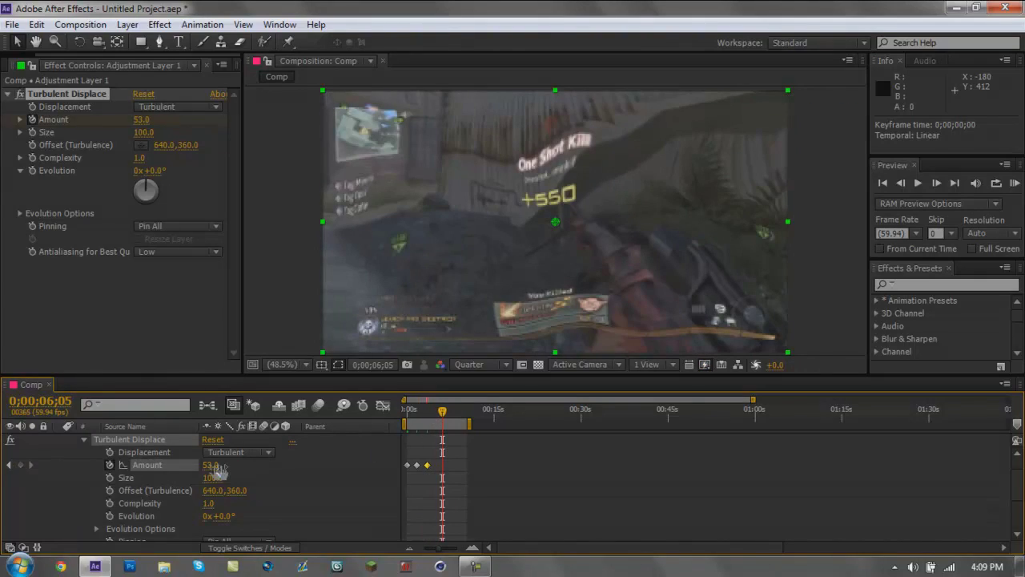
{"action": "left_click", "coordinate": [213, 466]}
{"action": "type", "text": "6"}
{"action": "key", "text": "Return"}
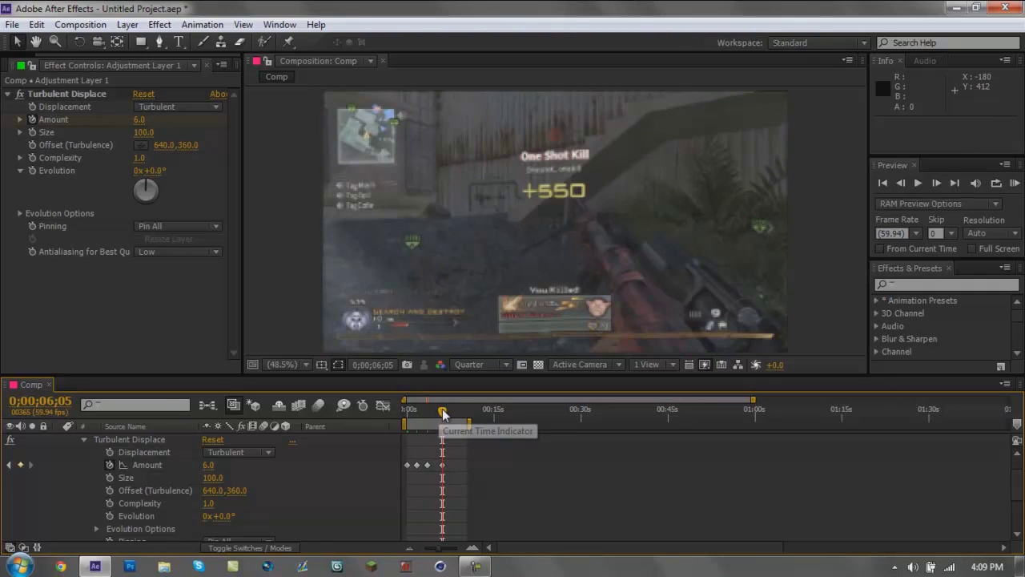
Move the playhead to 0;00;06;12, play a RAM preview of the animated displacement and stop it
{"action": "left_click_drag", "start_coordinate": [442, 410], "coordinate": [446, 421]}
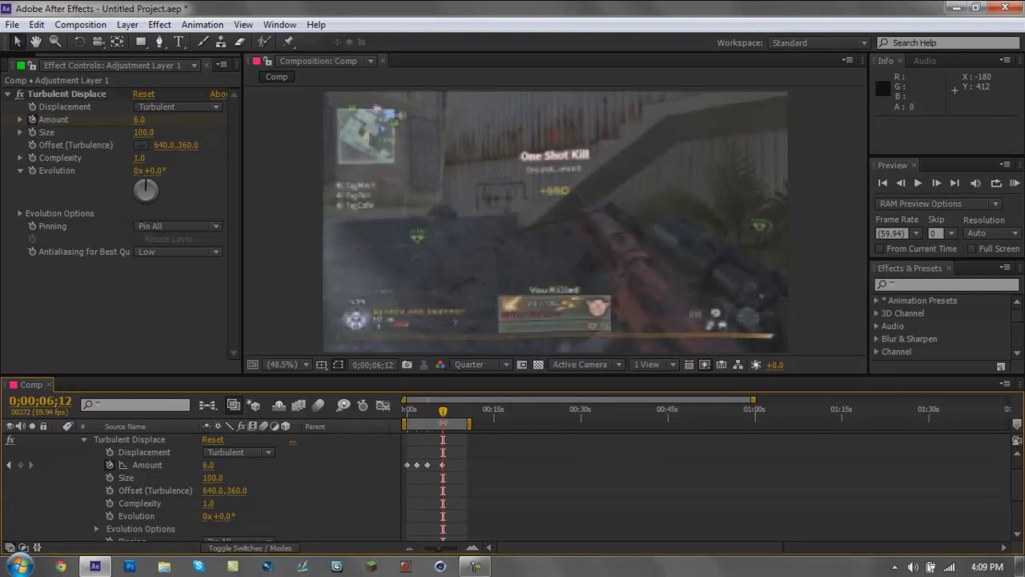
{"action": "left_click", "coordinate": [1014, 185]}
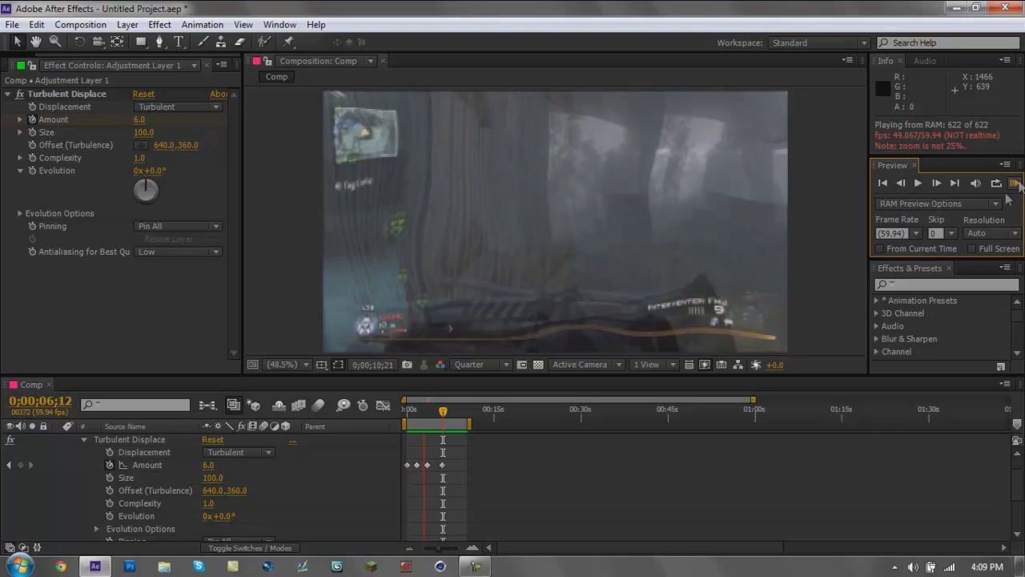
{"action": "left_click", "coordinate": [1014, 184]}
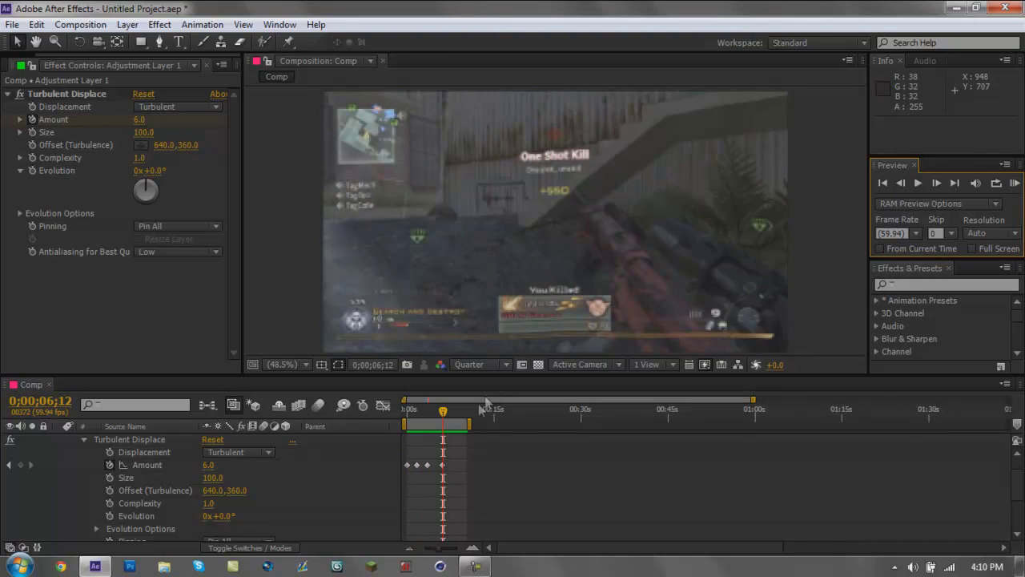
Select the Amount keyframe at 0;00;01;41 and scrub the playhead across the keyframes to 0;00;06;59 to review the animation
{"action": "left_click_drag", "start_coordinate": [412, 410], "coordinate": [416, 433]}
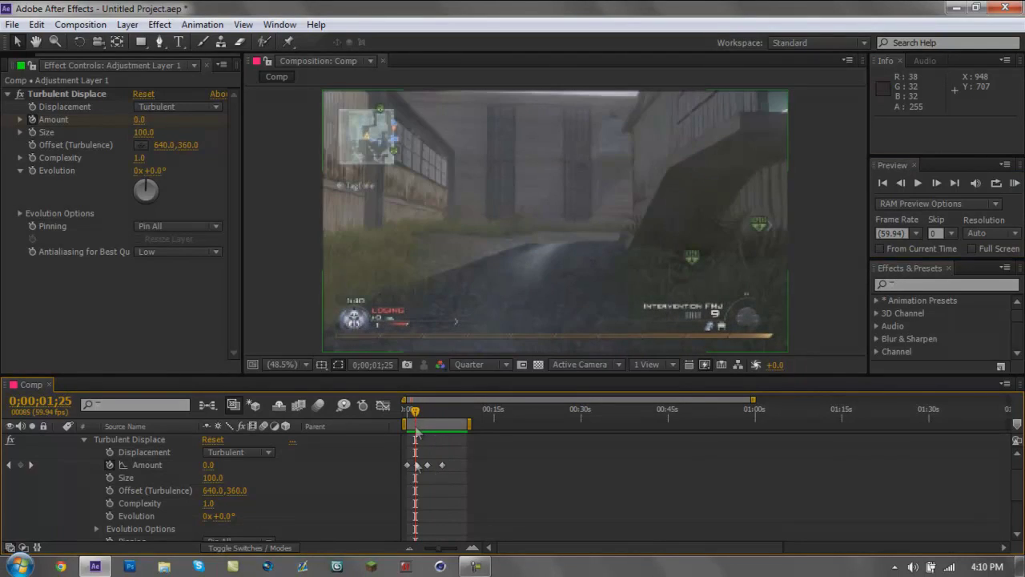
{"action": "left_click", "coordinate": [406, 465]}
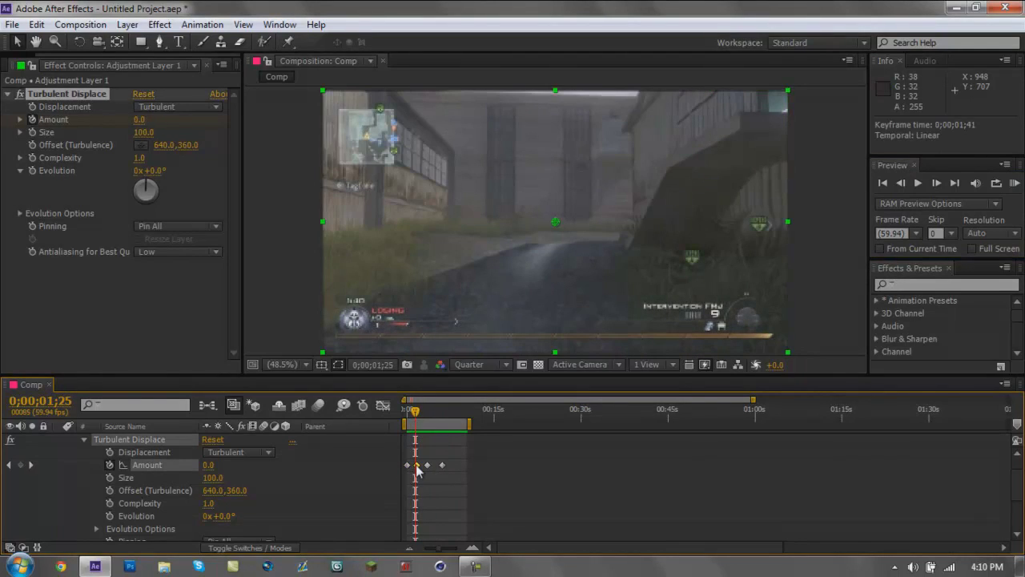
{"action": "left_click_drag", "start_coordinate": [415, 411], "coordinate": [447, 431]}
{"action": "left_click_drag", "start_coordinate": [445, 426], "coordinate": [447, 428]}
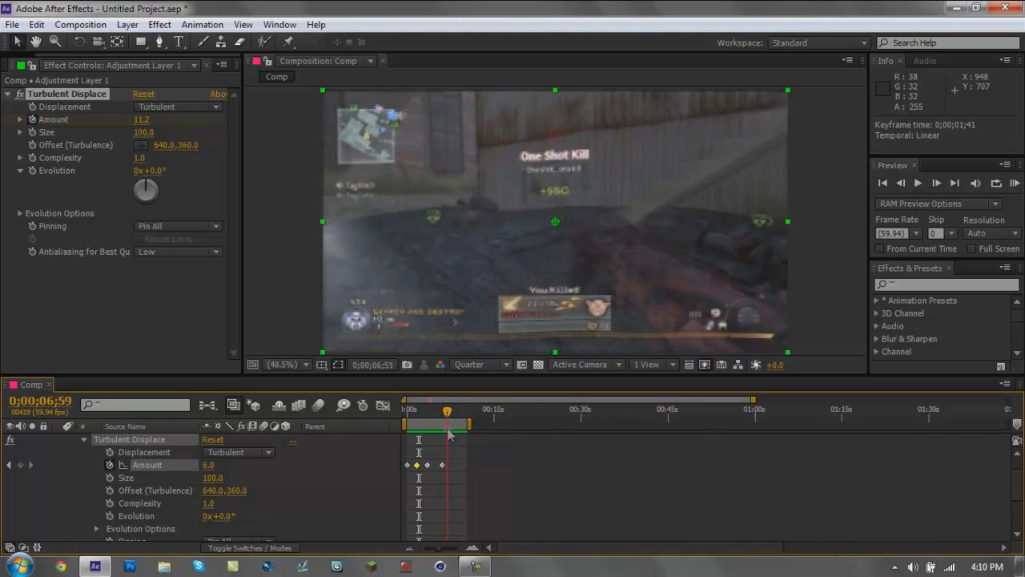
Set the Turbulent Displace Amount to 0 at 0;00;06;59 as the fifth keyframe and scrub across the keyframes to check the animation
{"action": "left_click", "coordinate": [210, 465]}
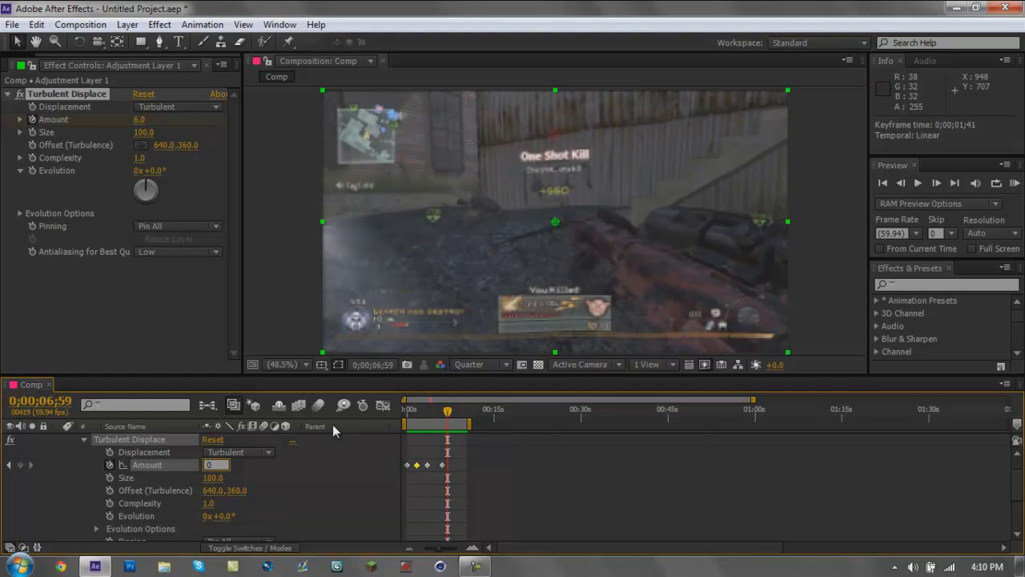
{"action": "type", "text": "0"}
{"action": "key", "text": "Return"}
{"action": "left_click_drag", "start_coordinate": [448, 416], "coordinate": [415, 438]}
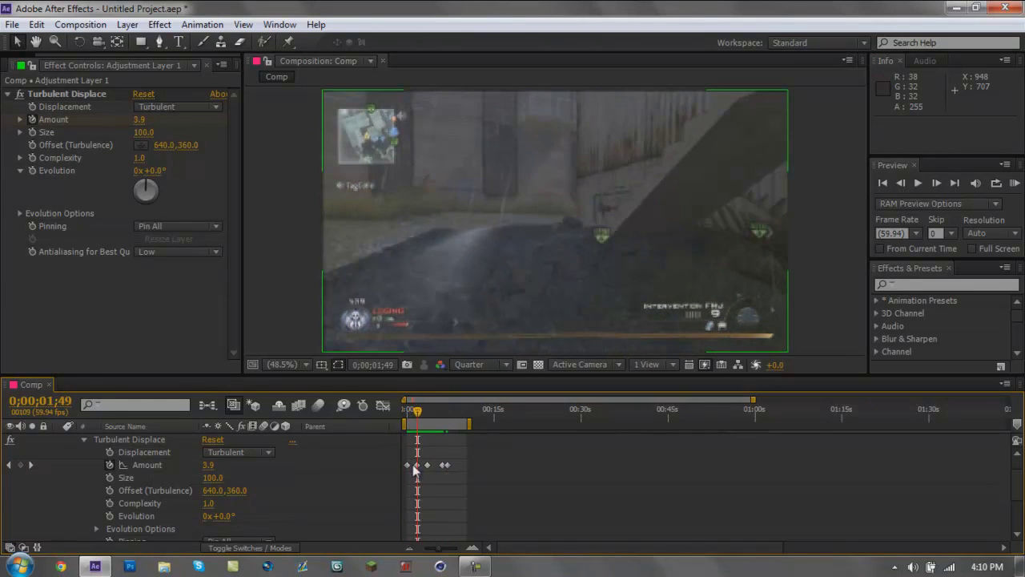
{"action": "left_click", "coordinate": [421, 410]}
{"action": "left_click_drag", "start_coordinate": [421, 411], "coordinate": [426, 411]}
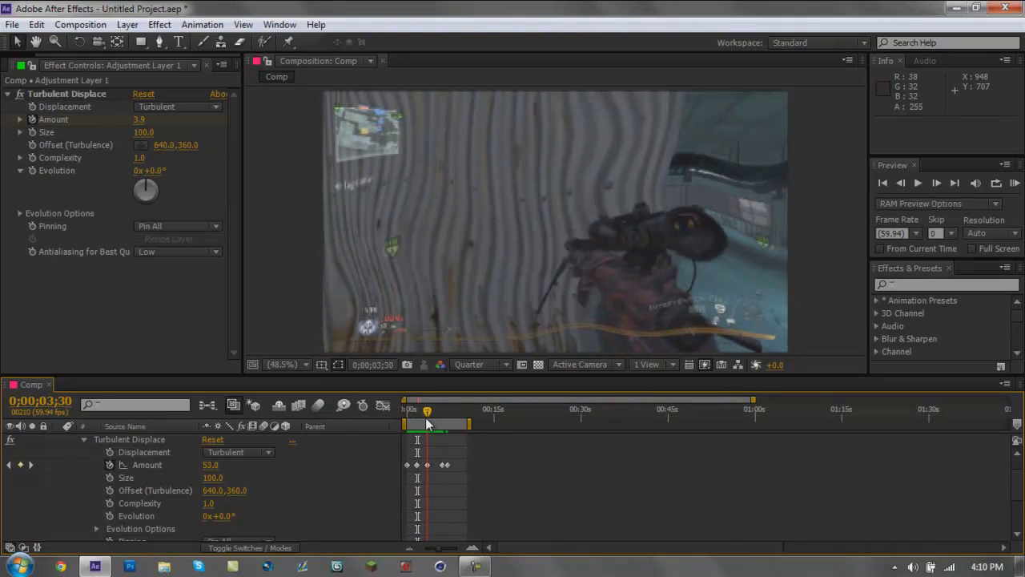
{"action": "left_click_drag", "start_coordinate": [426, 419], "coordinate": [446, 426]}
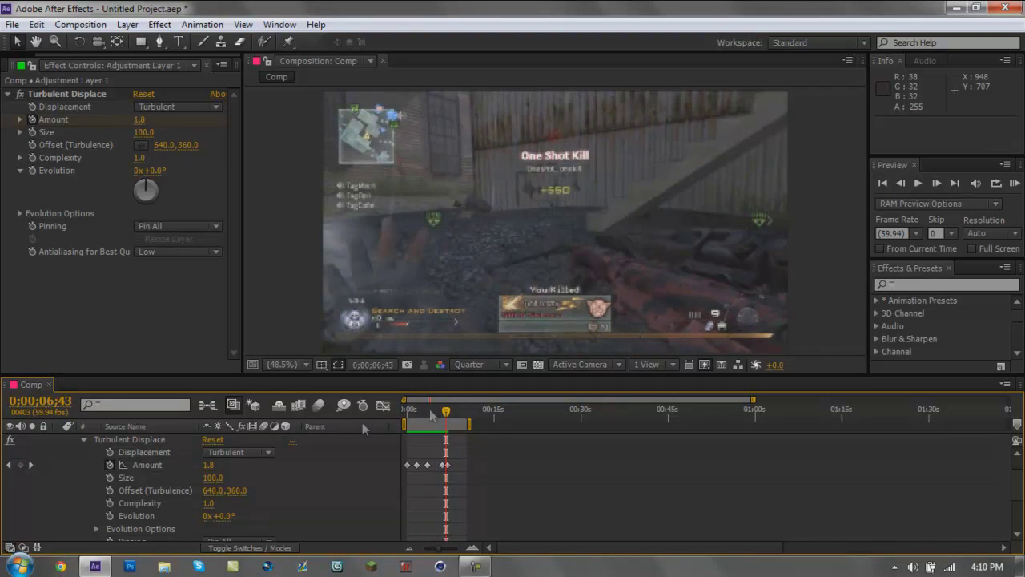
Try a larger Turbulent Displace Size and settle on 118, comparing the distortion around 0;00;02;58
{"action": "left_click_drag", "start_coordinate": [218, 485], "coordinate": [269, 484]}
{"action": "left_click_drag", "start_coordinate": [437, 420], "coordinate": [424, 425]}
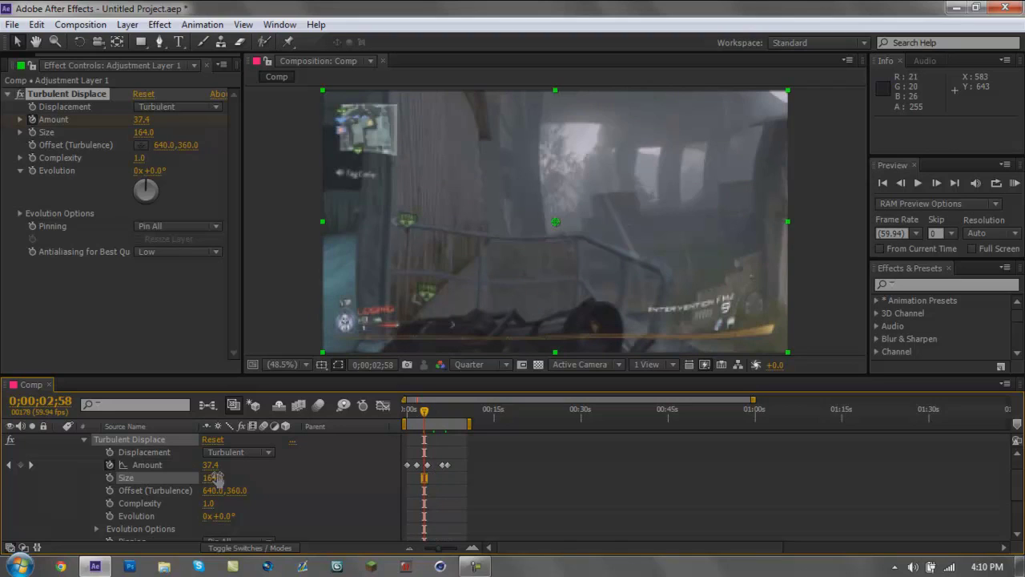
{"action": "left_click_drag", "start_coordinate": [216, 477], "coordinate": [166, 491]}
Keyframe the Turbulent Displace Offset (Turbulence) at 640, 278 at 0;00;02;35 and at 640, 759 at 0;00;05;34
{"action": "mouse_move", "coordinate": [425, 418]}
{"action": "left_mouse_down"}
{"action": "mouse_move", "coordinate": [412, 414]}
{"action": "mouse_move", "coordinate": [434, 417]}
{"action": "mouse_move", "coordinate": [412, 417]}
{"action": "mouse_move", "coordinate": [425, 425]}
{"action": "left_mouse_up"}
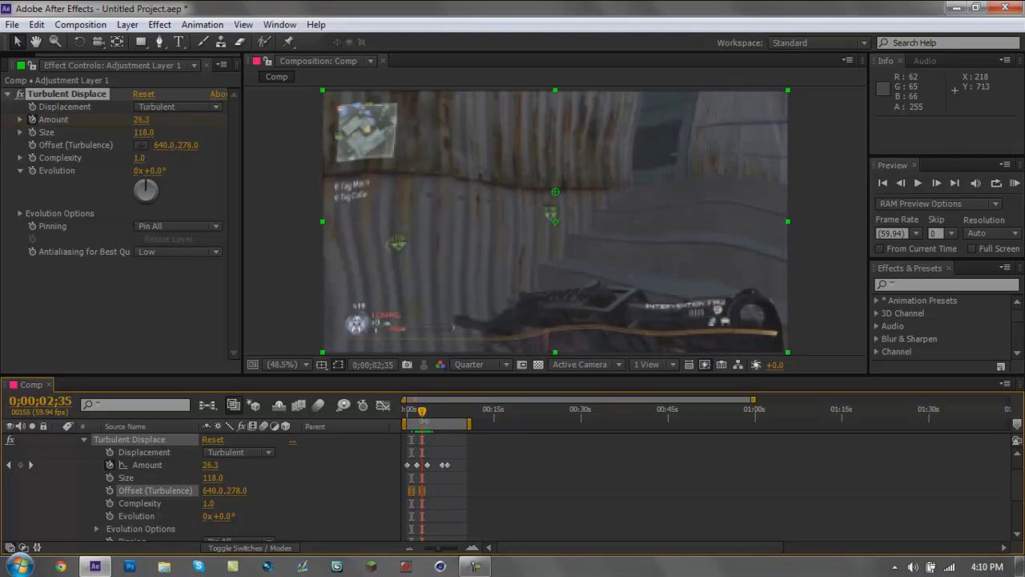
{"action": "left_click", "coordinate": [110, 490]}
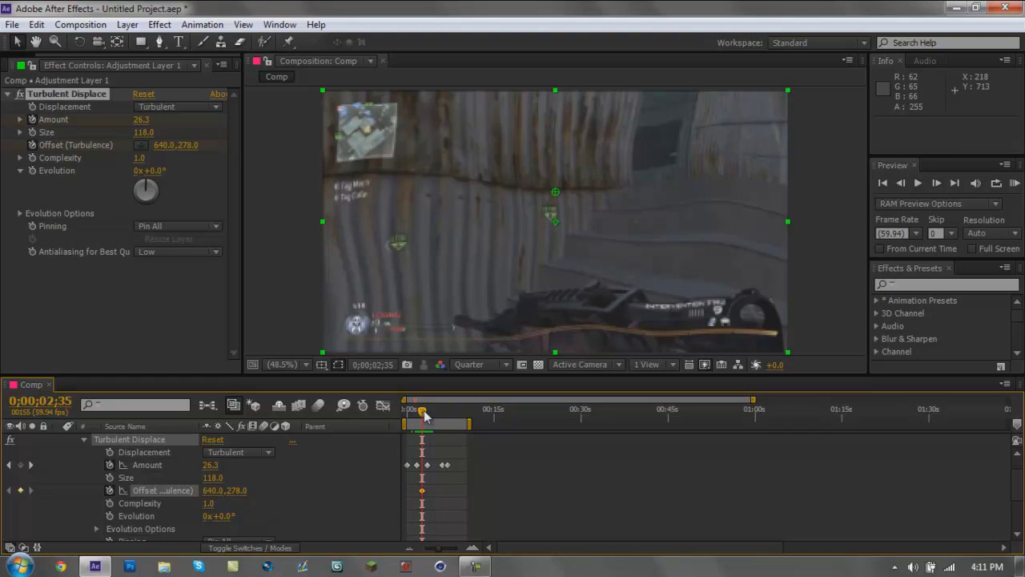
{"action": "left_click_drag", "start_coordinate": [425, 414], "coordinate": [439, 418]}
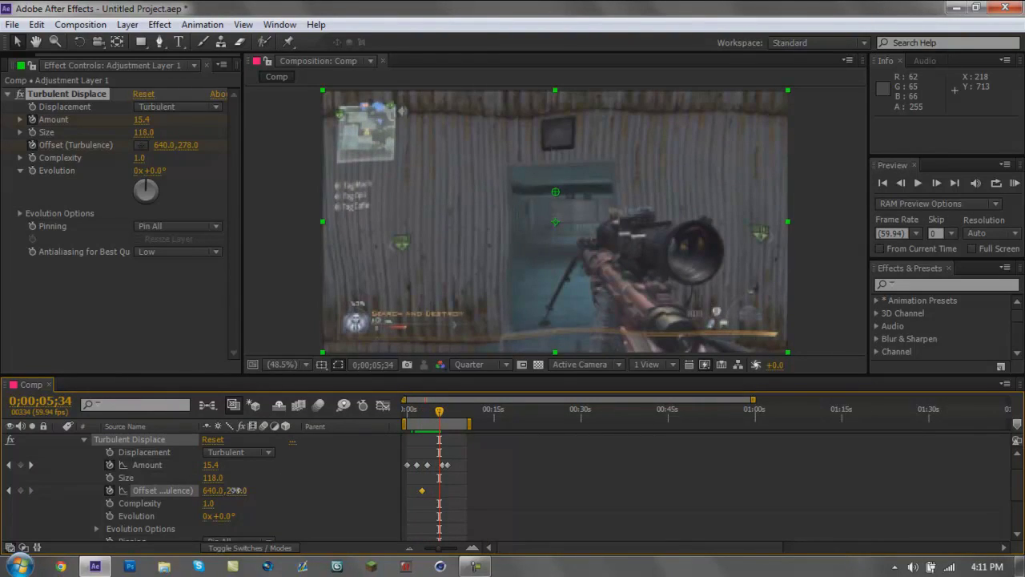
{"action": "left_click_drag", "start_coordinate": [267, 490], "coordinate": [332, 490]}
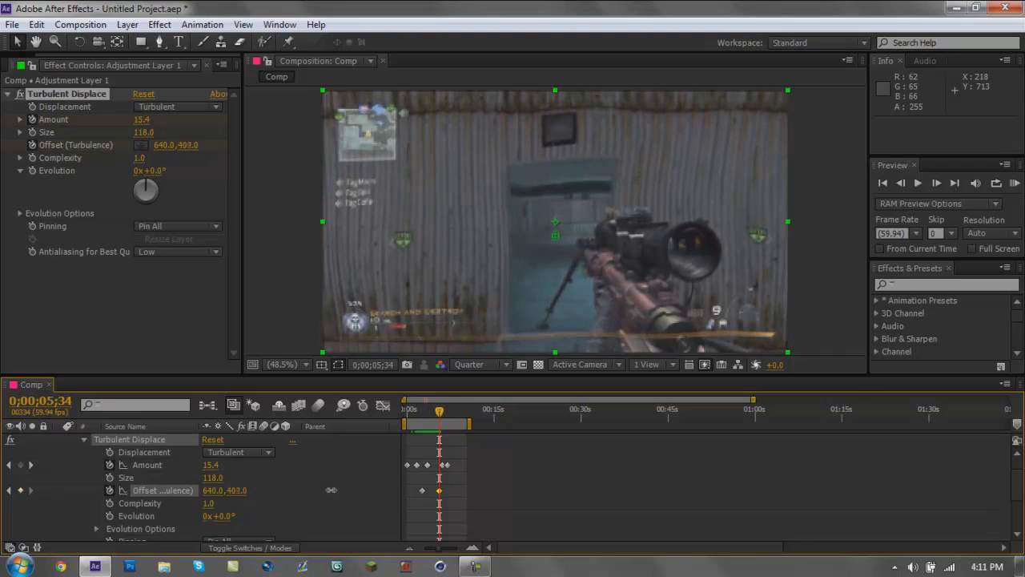
{"action": "key", "text": "ctrl+z"}
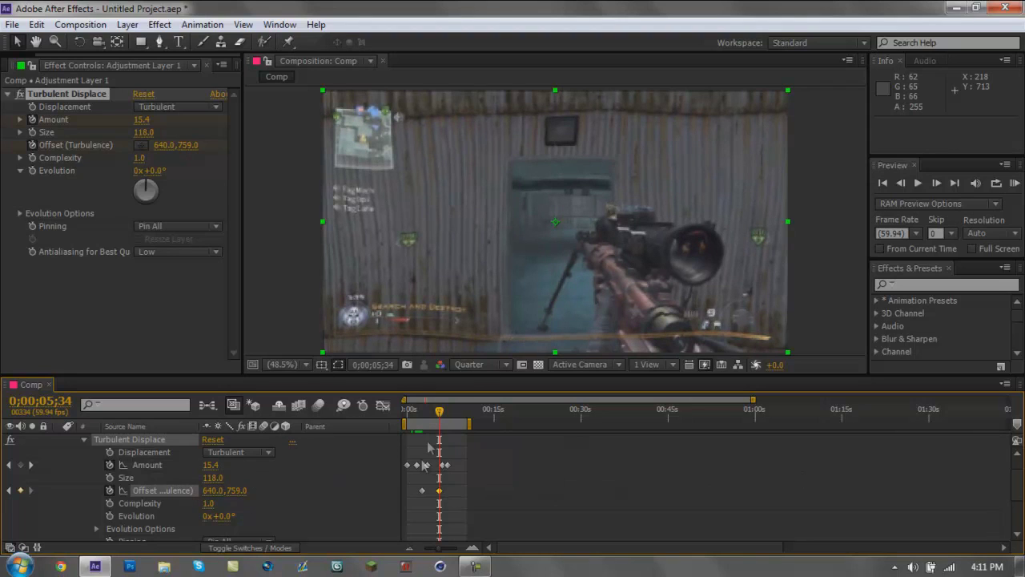
Scrub to 0;00;05;18, play a RAM preview of the animated turbulence offset and stop it
{"action": "left_click_drag", "start_coordinate": [438, 414], "coordinate": [438, 437]}
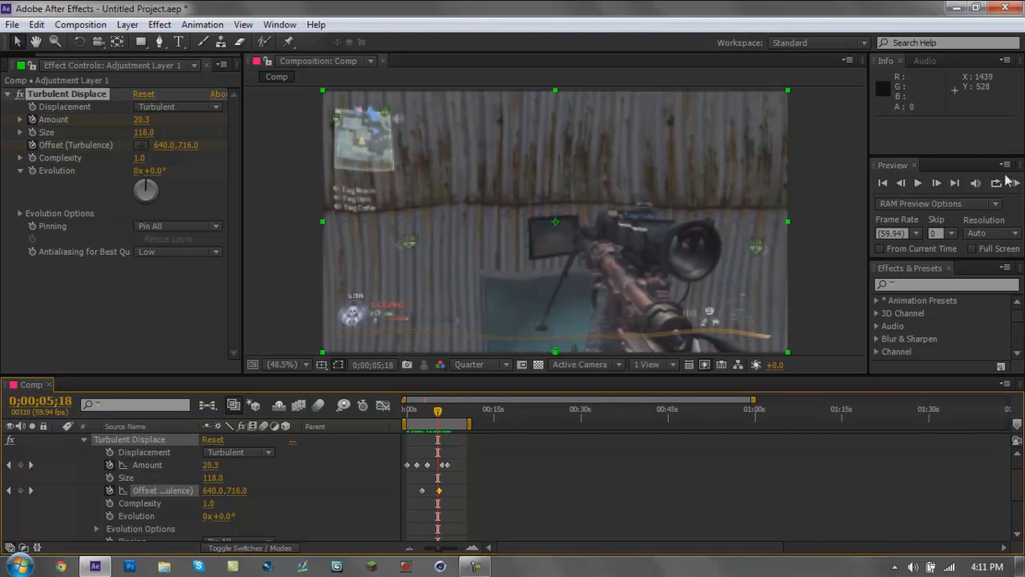
{"action": "left_click", "coordinate": [1014, 182]}
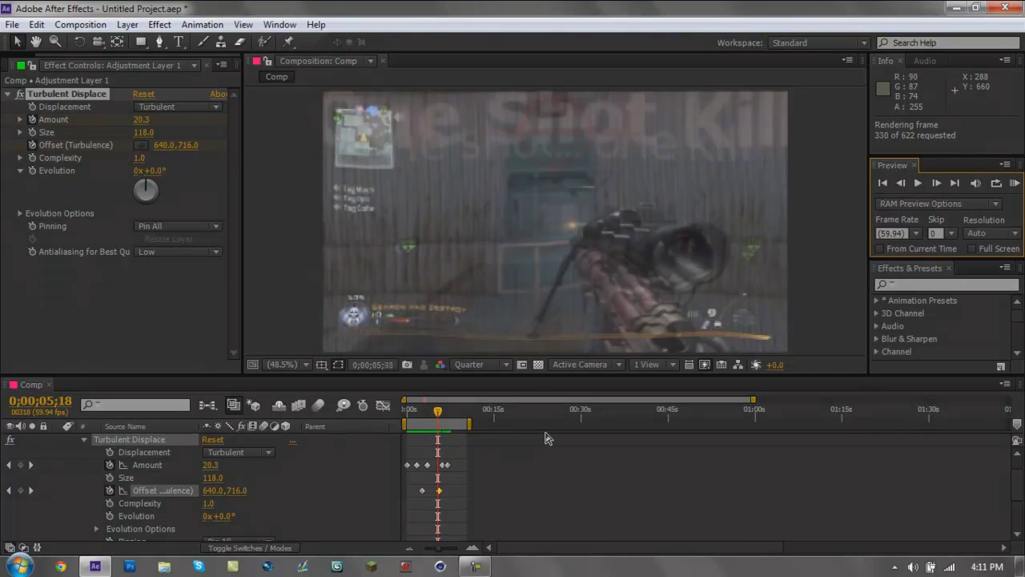
{"action": "left_click", "coordinate": [1013, 184]}
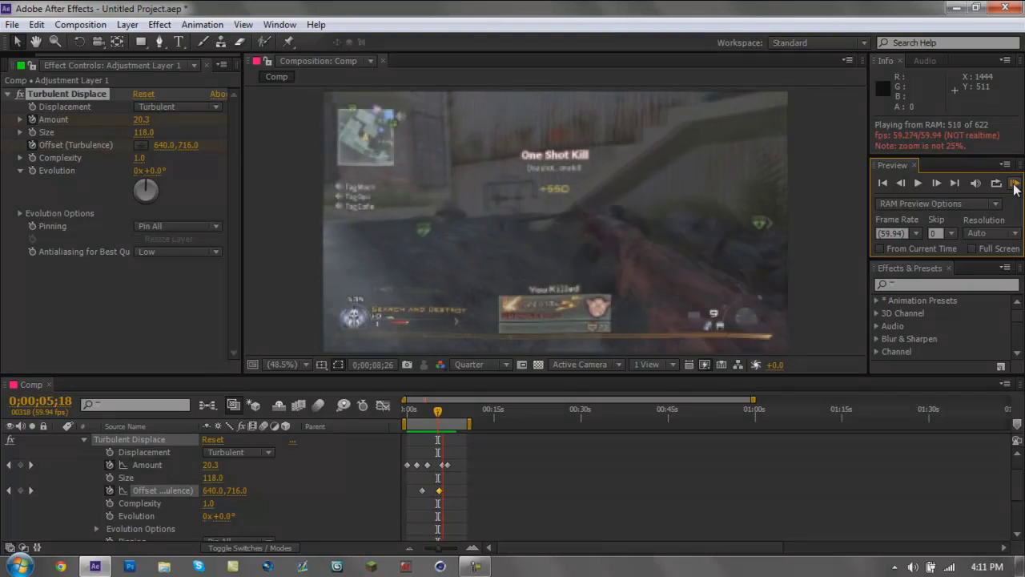
{"action": "left_click", "coordinate": [1014, 184]}
Collapse the properties of Adjustment Layer 1 and select the layer again
{"action": "scroll", "coordinate": [68, 458], "scroll_direction": "up", "scroll_amount": 1}
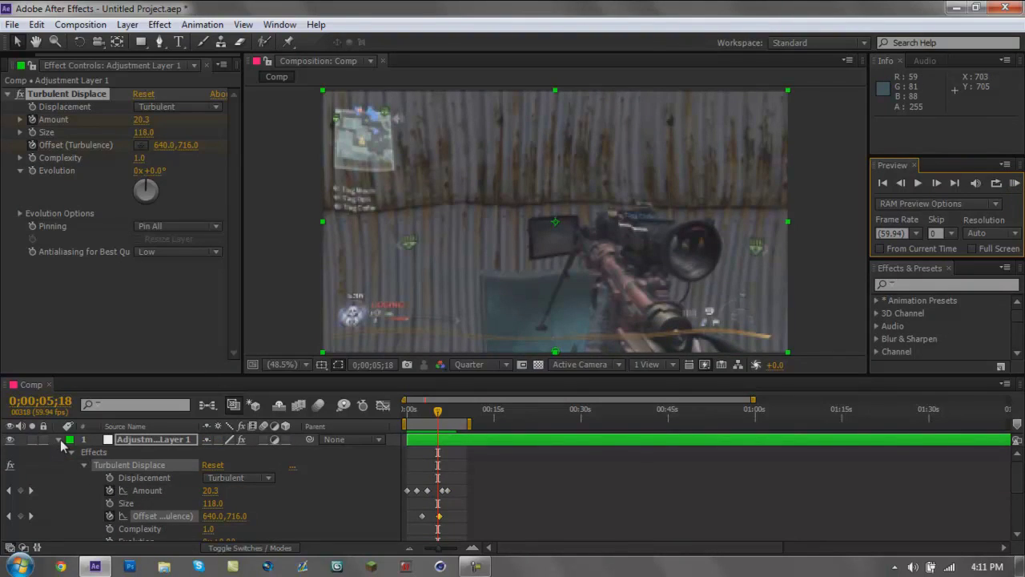
{"action": "left_click", "coordinate": [60, 440]}
{"action": "left_click", "coordinate": [146, 480]}
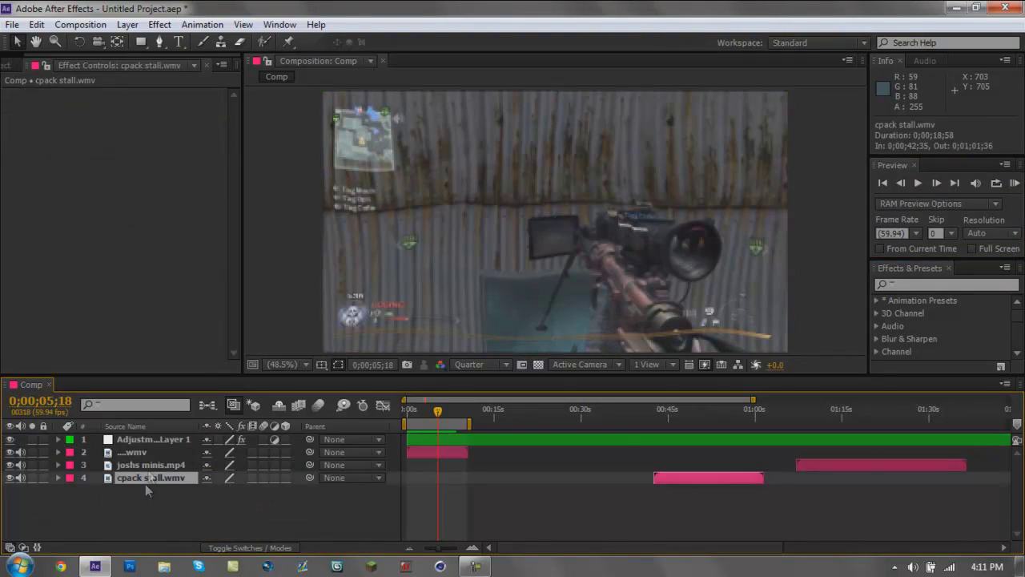
{"action": "left_click", "coordinate": [155, 440]}
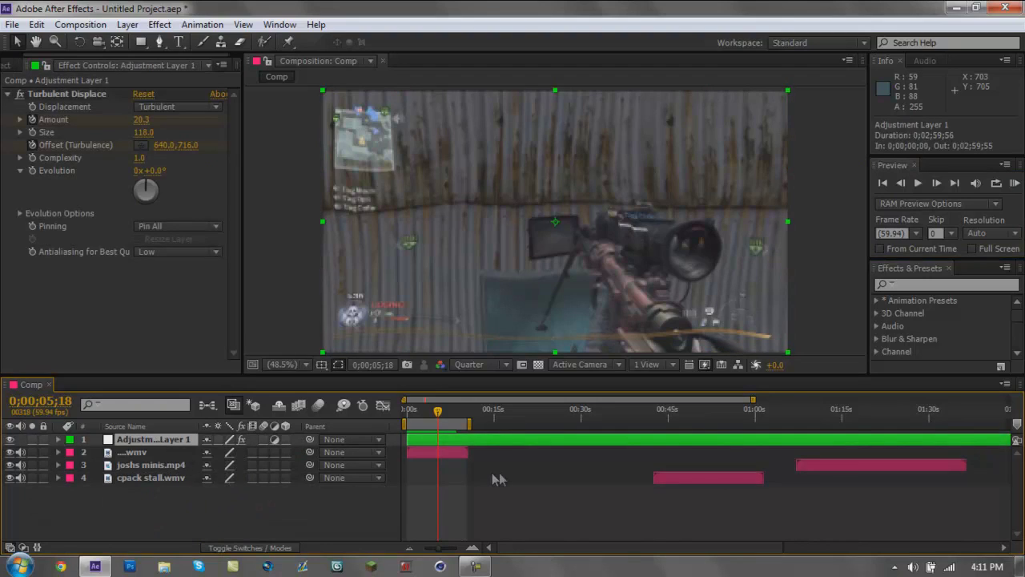
Place cpack stall.wmv right after the first clip, directly beneath the adjustment layer, and extend the work area end to 0;01;18;17
{"action": "left_click_drag", "start_coordinate": [712, 477], "coordinate": [425, 479]}
{"action": "left_click_drag", "start_coordinate": [155, 481], "coordinate": [157, 448]}
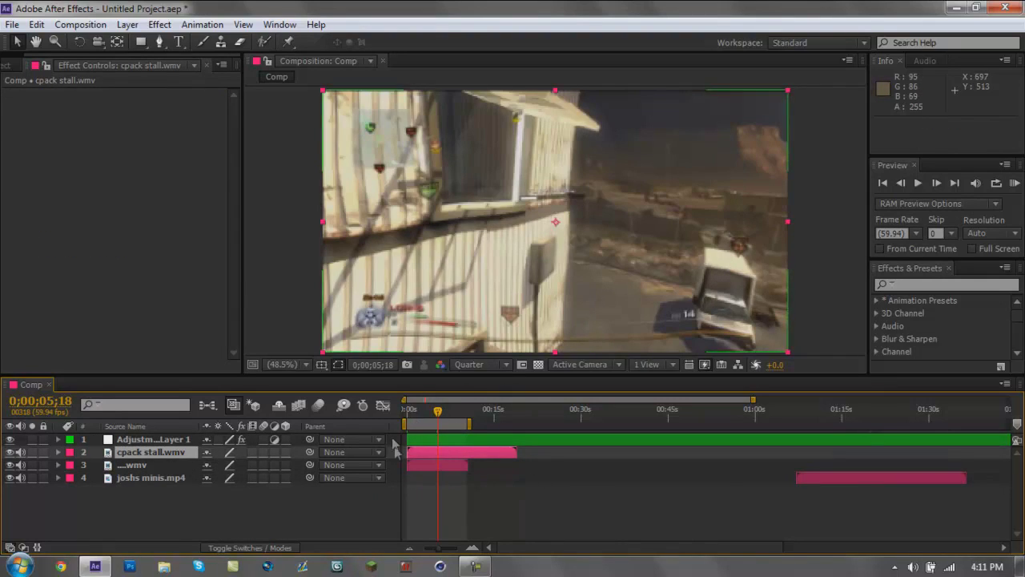
{"action": "left_click_drag", "start_coordinate": [418, 453], "coordinate": [863, 422]}
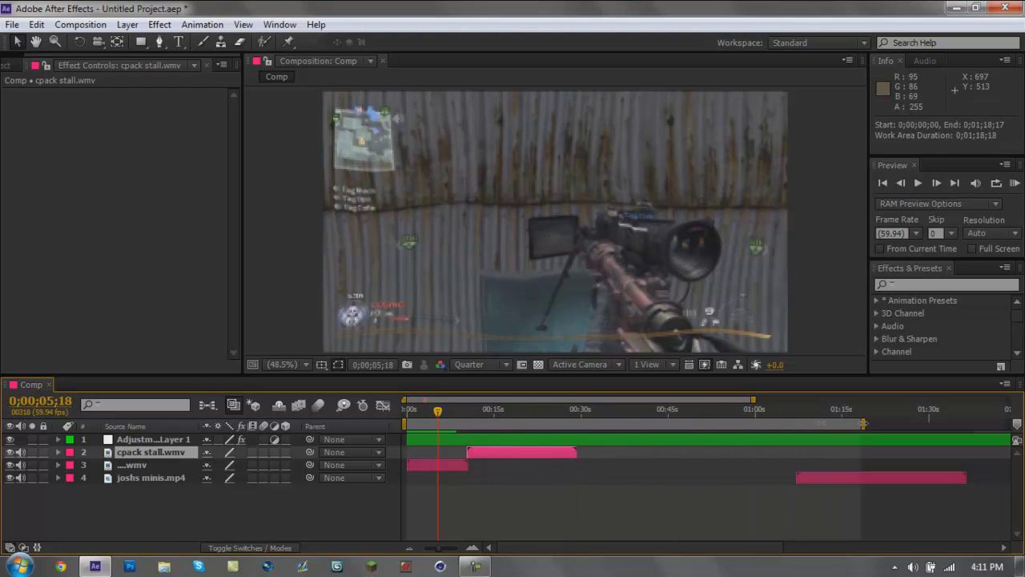
Split the cpack stall.wmv layer at 0;00;11;15 and delete its short opening piece
{"action": "left_click", "coordinate": [443, 412]}
{"action": "left_click_drag", "start_coordinate": [446, 420], "coordinate": [467, 443]}
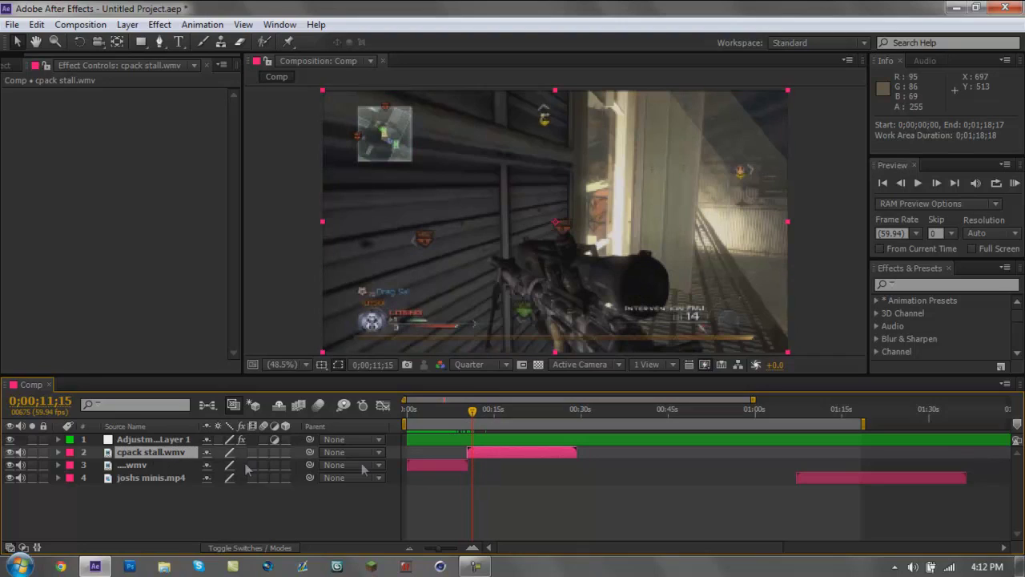
{"action": "left_click", "coordinate": [36, 24]}
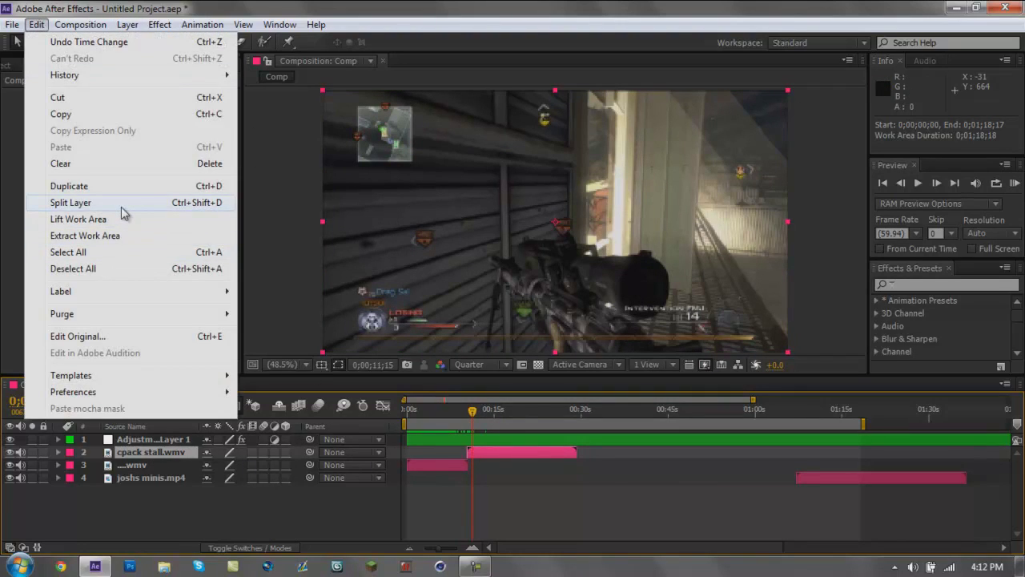
{"action": "left_click", "coordinate": [204, 206]}
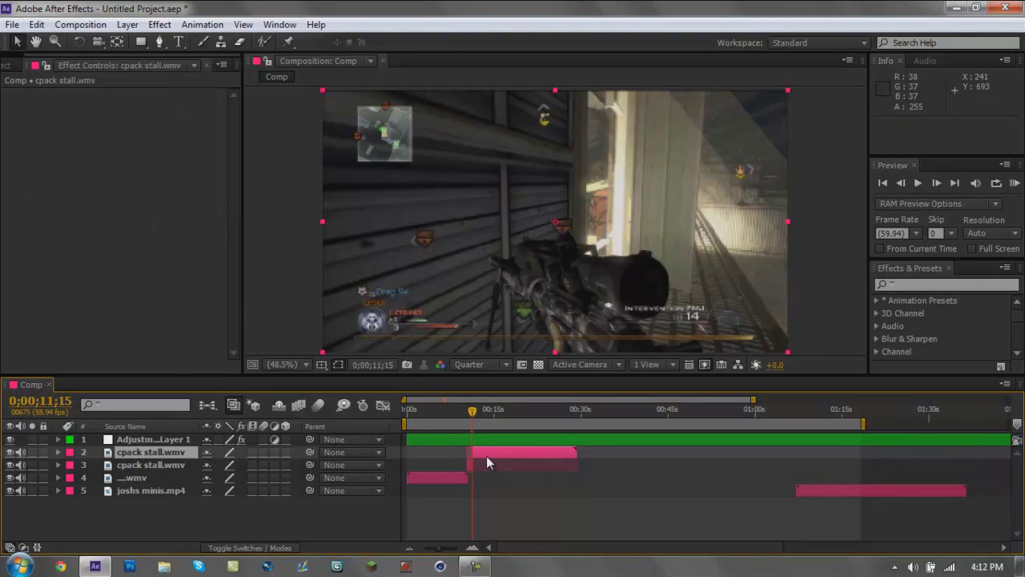
{"action": "left_click", "coordinate": [182, 465]}
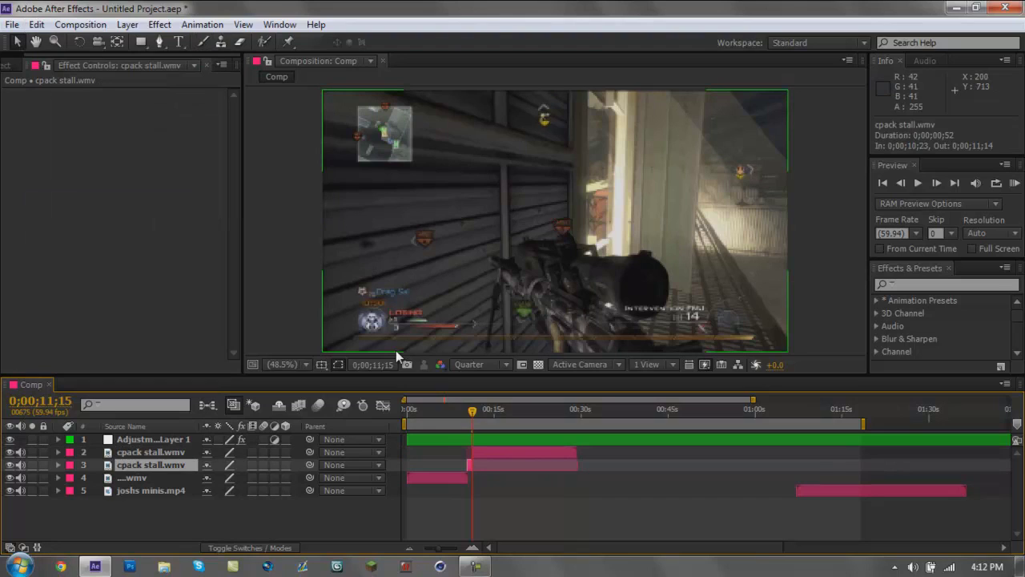
{"action": "key", "text": "Delete"}
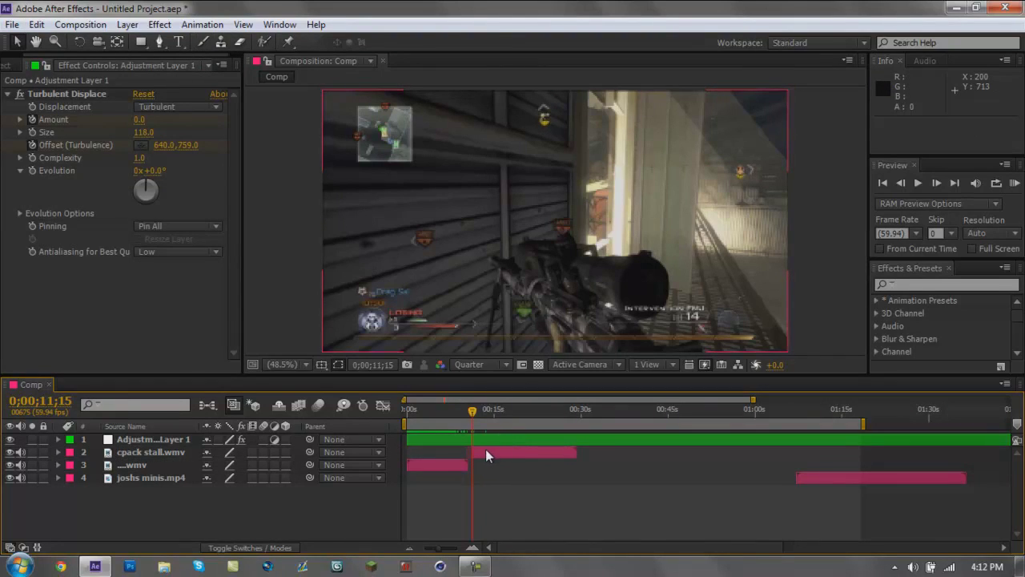
Slide the trimmed cpack stall.wmv clip to start at 0;00;10;35, flush with the first clip's end, and scrub over the cut to check it
{"action": "left_click_drag", "start_coordinate": [486, 455], "coordinate": [481, 456]}
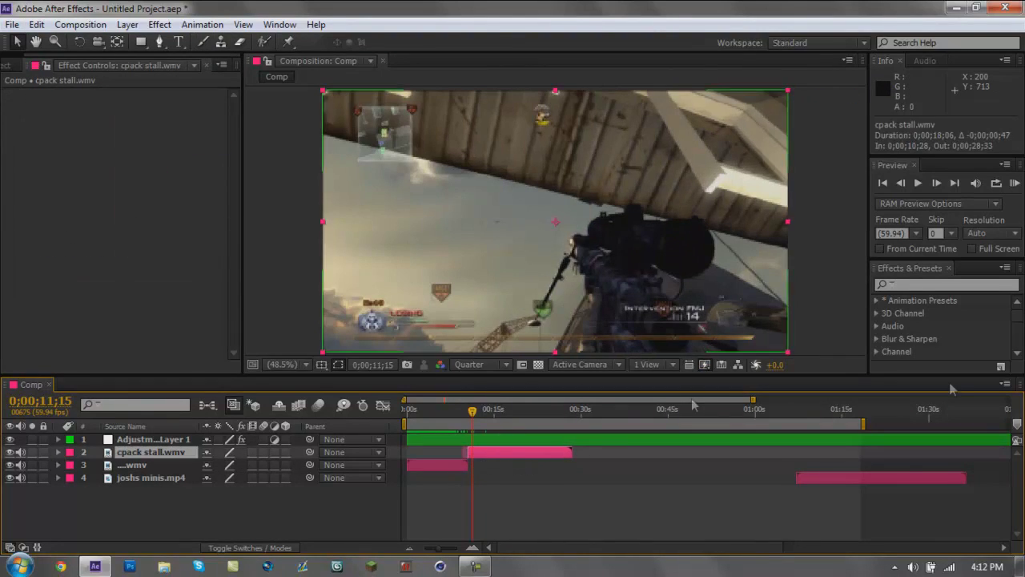
{"action": "left_click_drag", "start_coordinate": [755, 399], "coordinate": [476, 398]}
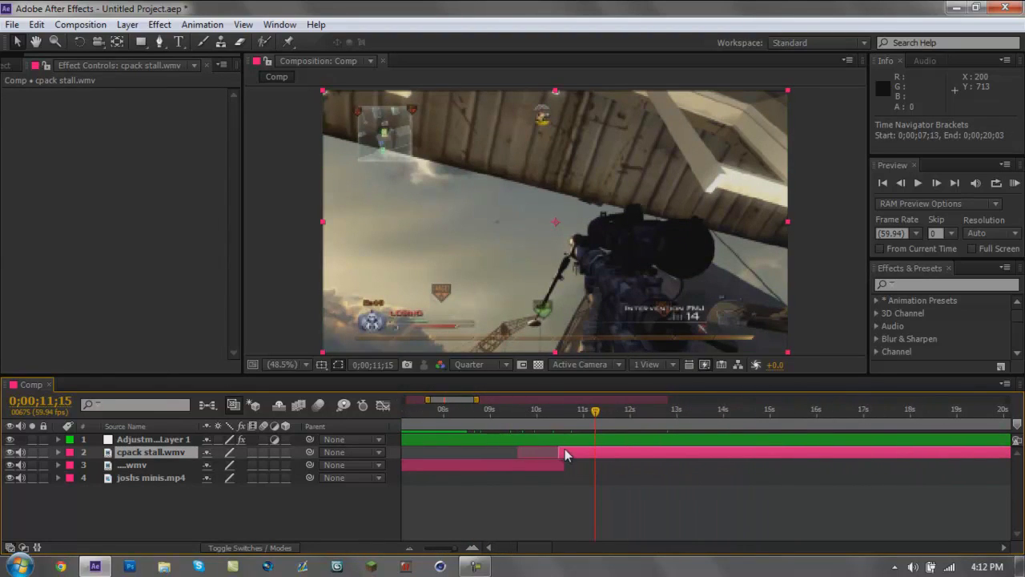
{"action": "left_click_drag", "start_coordinate": [565, 453], "coordinate": [565, 447]}
{"action": "left_click", "coordinate": [563, 410]}
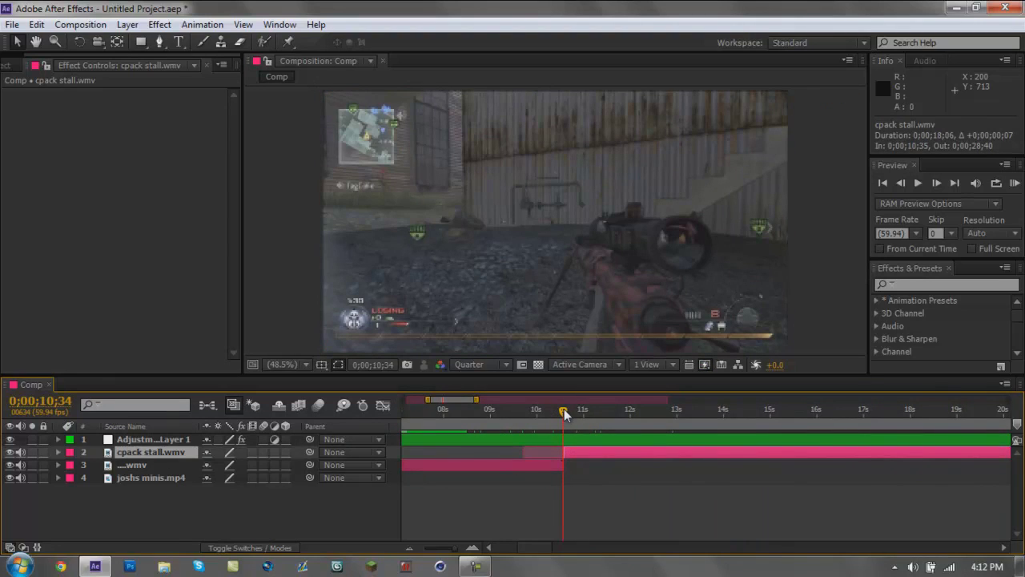
{"action": "left_click_drag", "start_coordinate": [563, 410], "coordinate": [597, 410]}
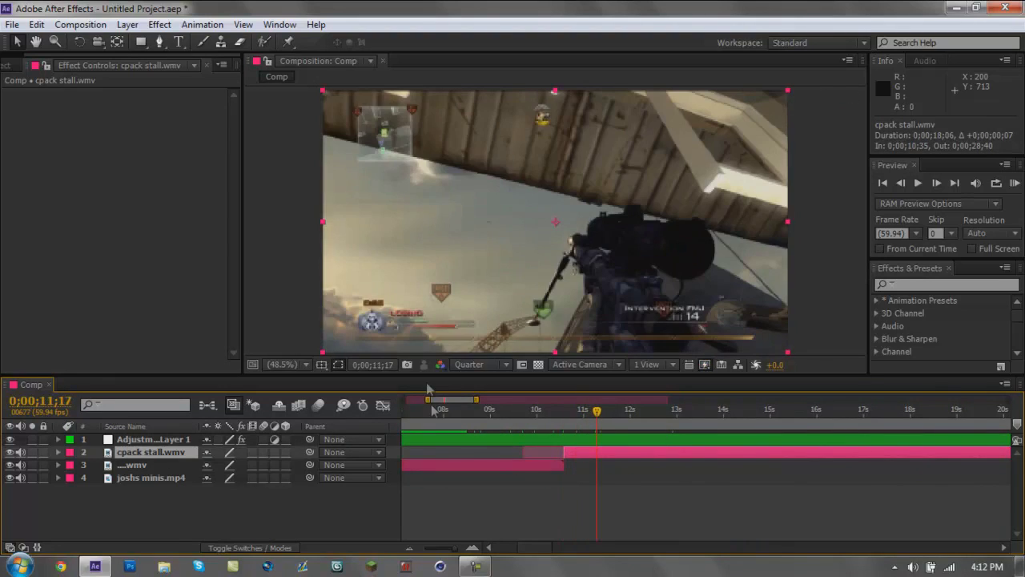
Mute the audio of cpack stall.wmv and the first gameplay clip beneath it
{"action": "left_click_drag", "start_coordinate": [478, 399], "coordinate": [590, 399]}
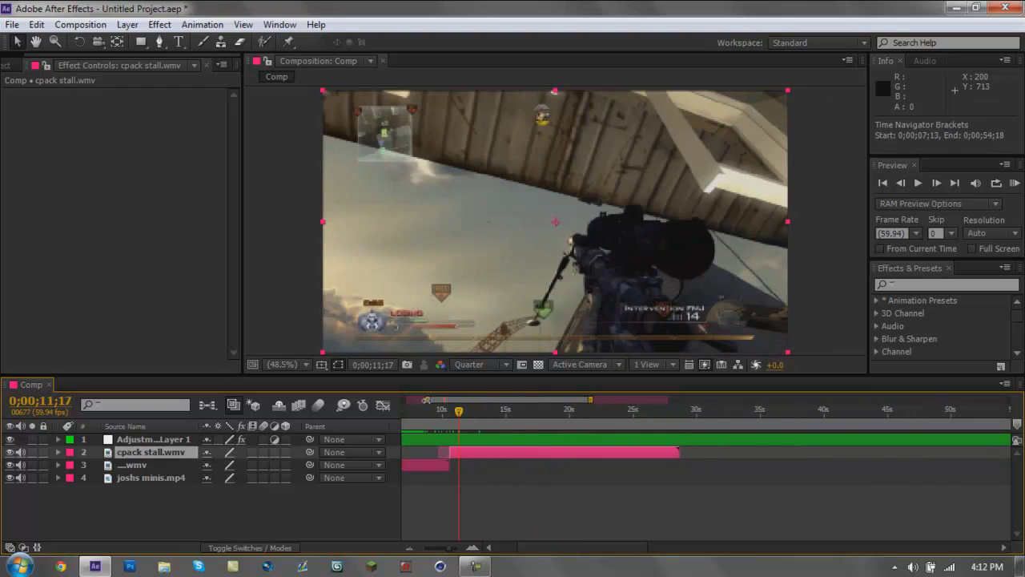
{"action": "left_click_drag", "start_coordinate": [427, 399], "coordinate": [403, 399]}
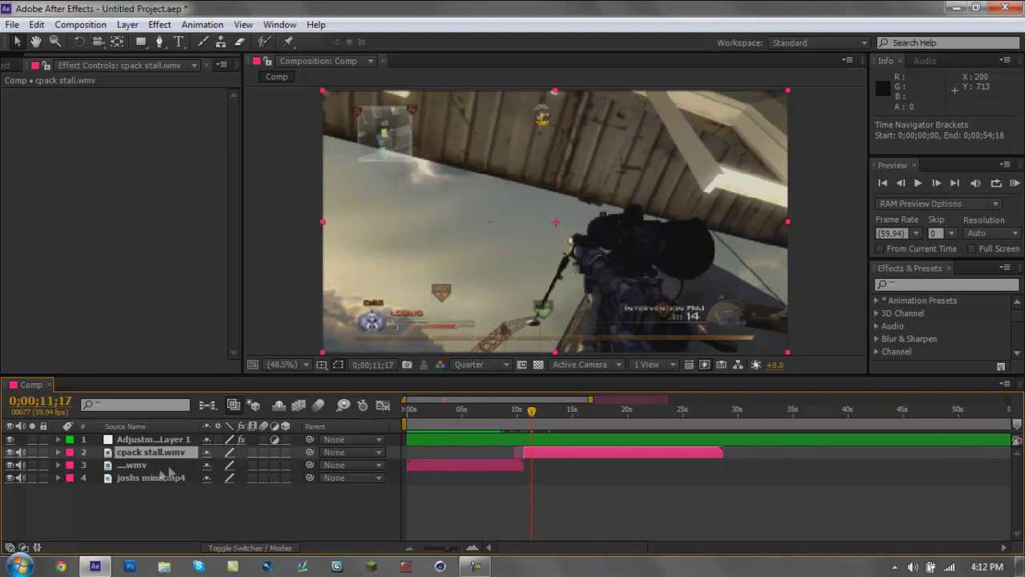
{"action": "key", "text": "ctrl+Down"}
{"action": "key", "text": "ctrl+Up"}
{"action": "key", "text": "ctrl+Down"}
{"action": "key", "text": "ctrl+Up"}
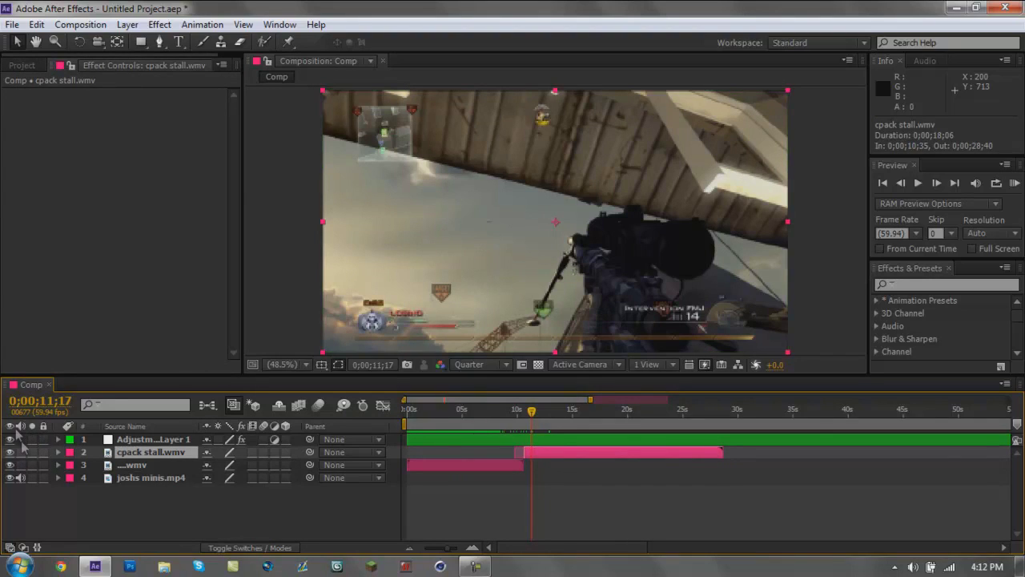
Scrub through both clips, return the playhead to 0;00;05;47 and bring up the project's footage list
{"action": "left_click_drag", "start_coordinate": [426, 410], "coordinate": [520, 418]}
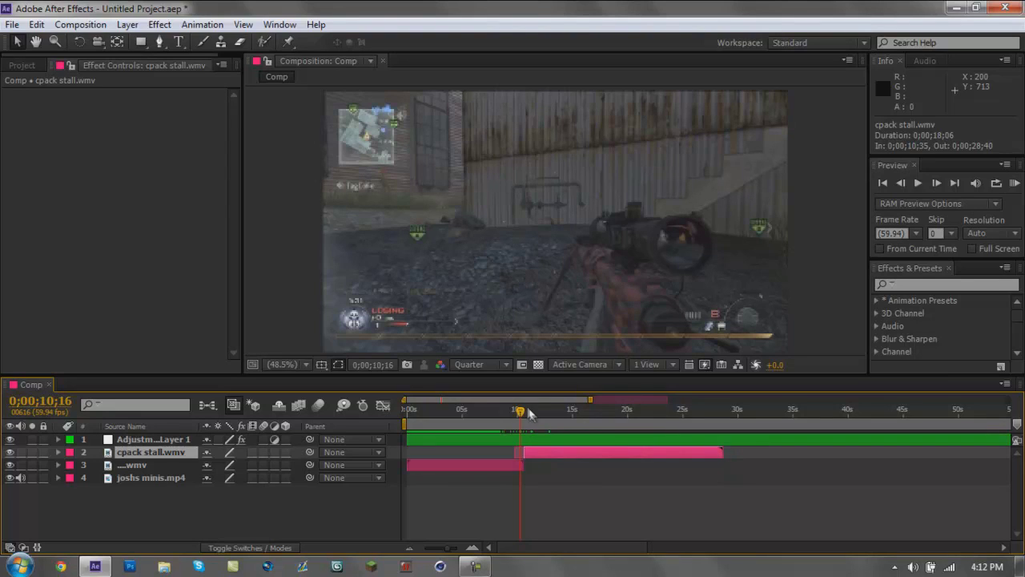
{"action": "left_click_drag", "start_coordinate": [535, 411], "coordinate": [576, 413]}
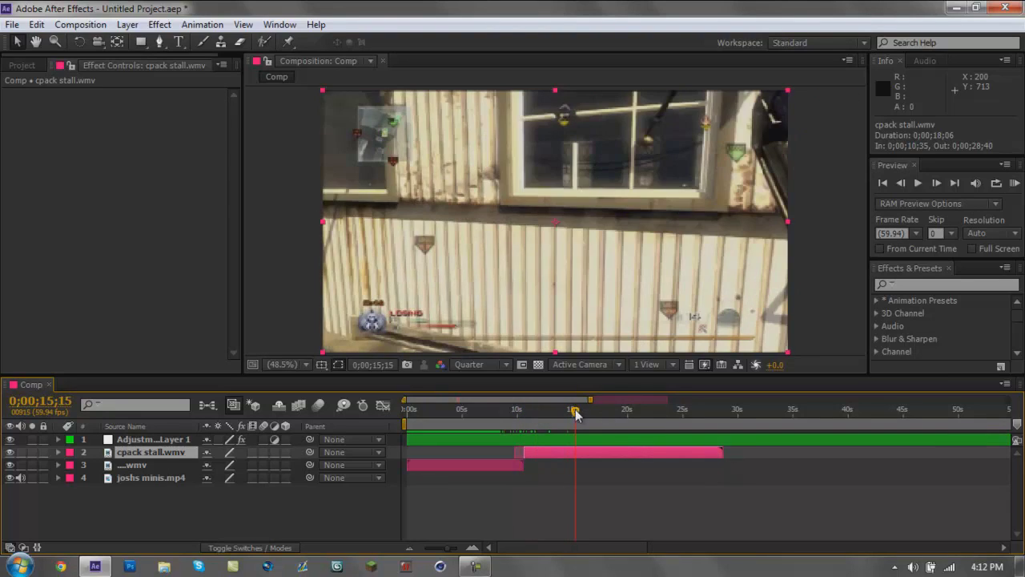
{"action": "left_click", "coordinate": [628, 411]}
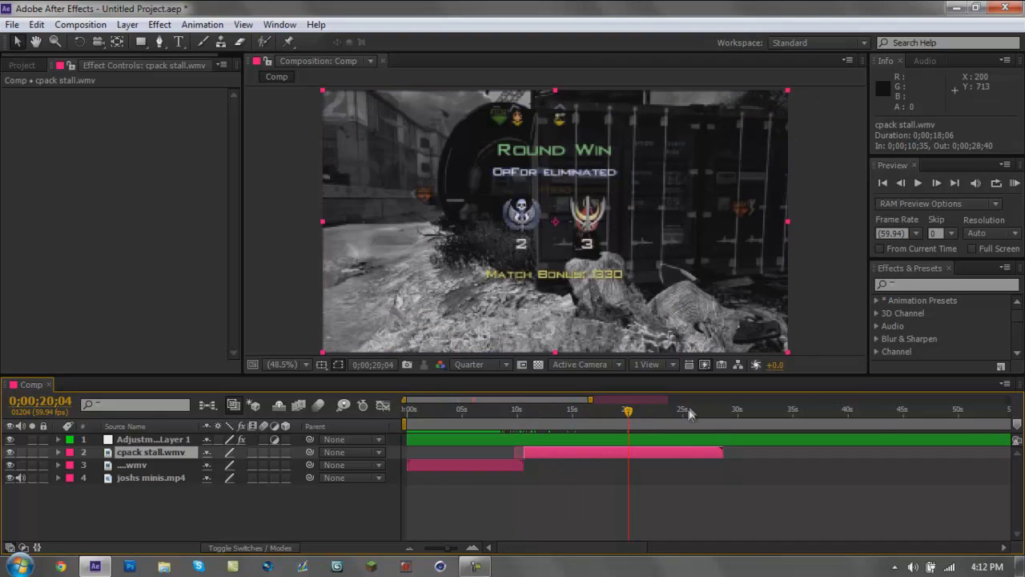
{"action": "left_click_drag", "start_coordinate": [683, 417], "coordinate": [469, 445]}
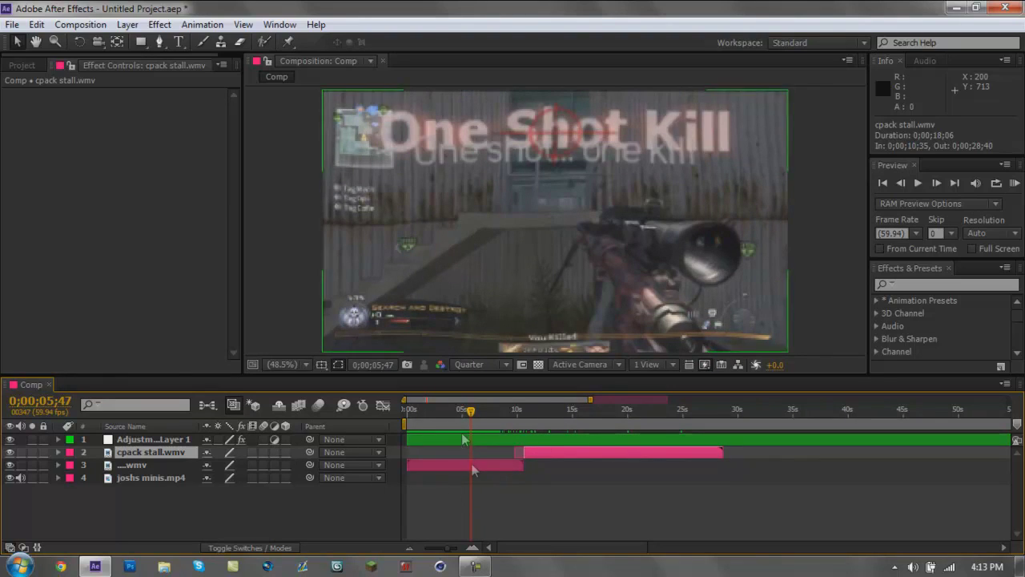
{"action": "left_click", "coordinate": [23, 64]}
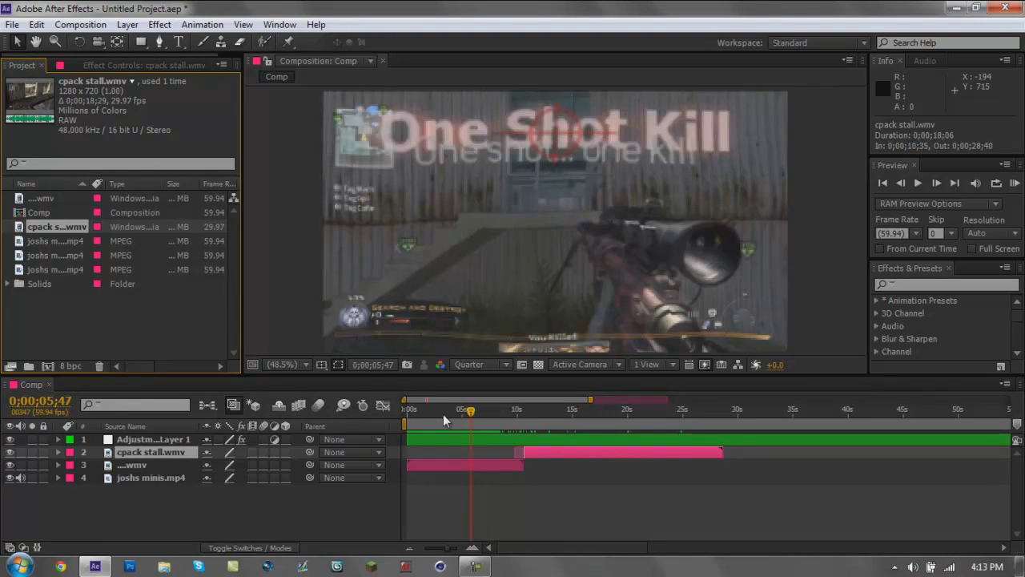
Try the Spherize effect on cpack stall.wmv at 0;00;14;01 with a radius of 172, and delete it again
{"action": "left_click_drag", "start_coordinate": [469, 416], "coordinate": [561, 429]}
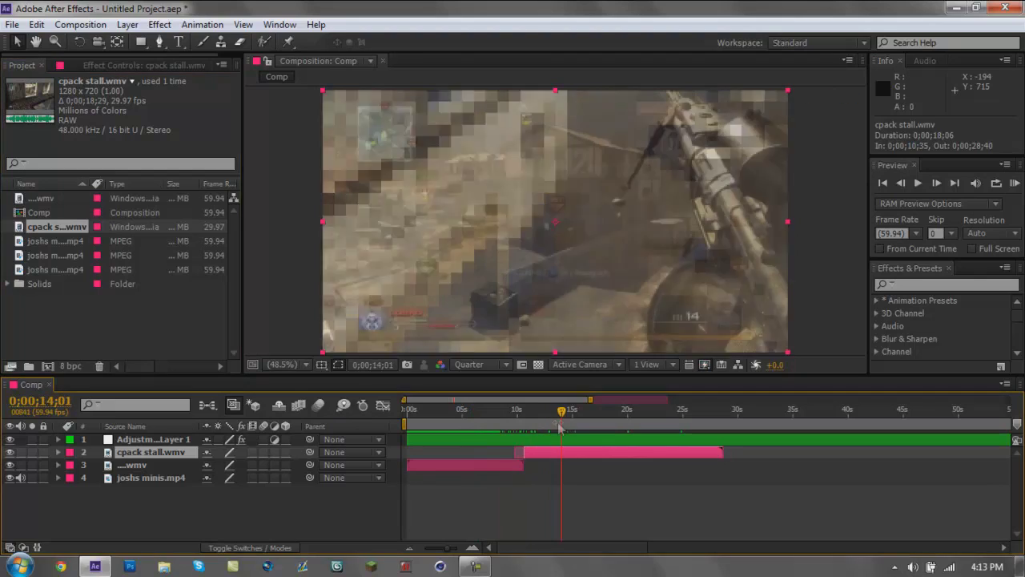
{"action": "left_click", "coordinate": [160, 24]}
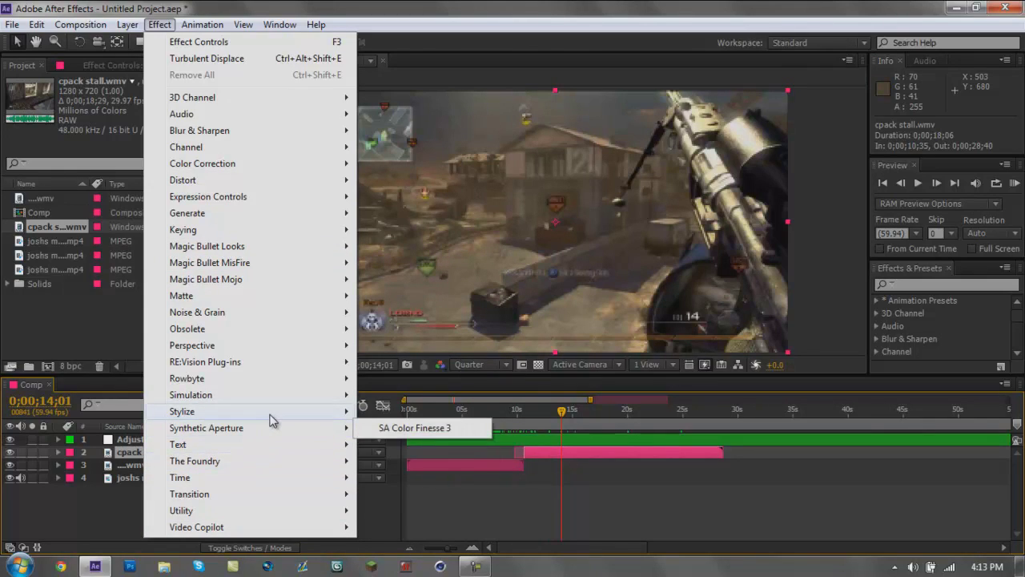
{"action": "mouse_move", "coordinate": [270, 414]}
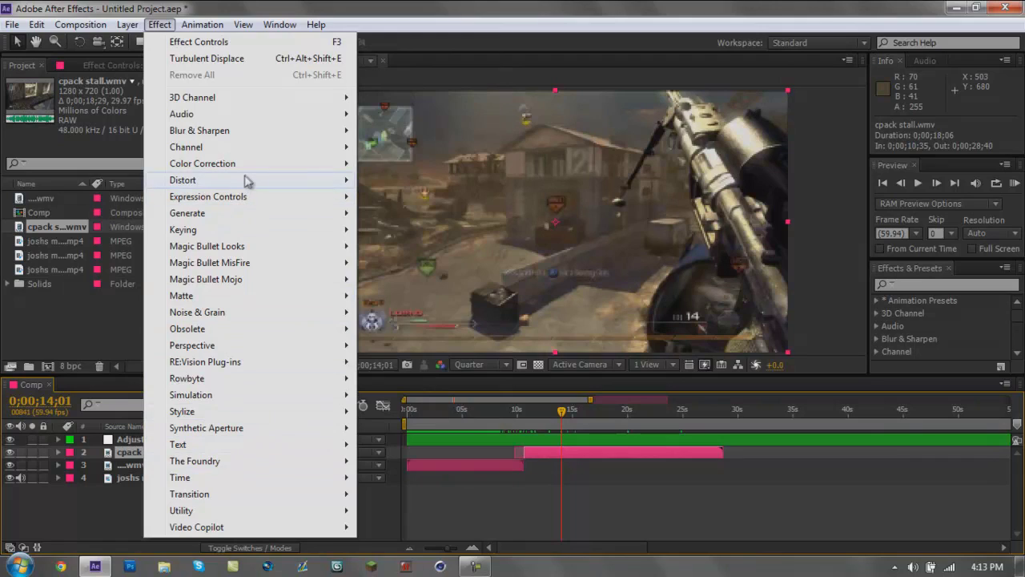
{"action": "mouse_move", "coordinate": [252, 185]}
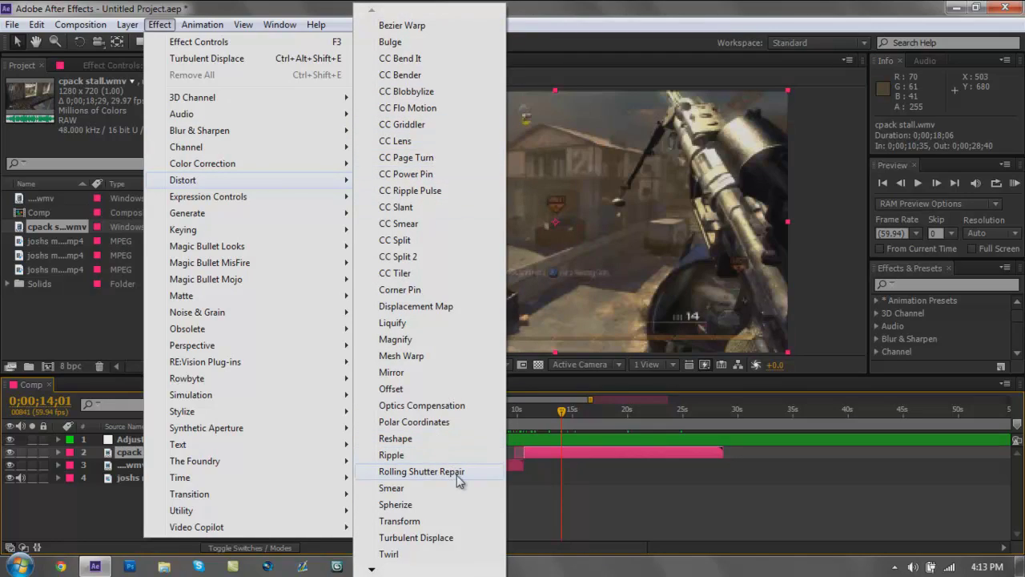
{"action": "left_click", "coordinate": [425, 503]}
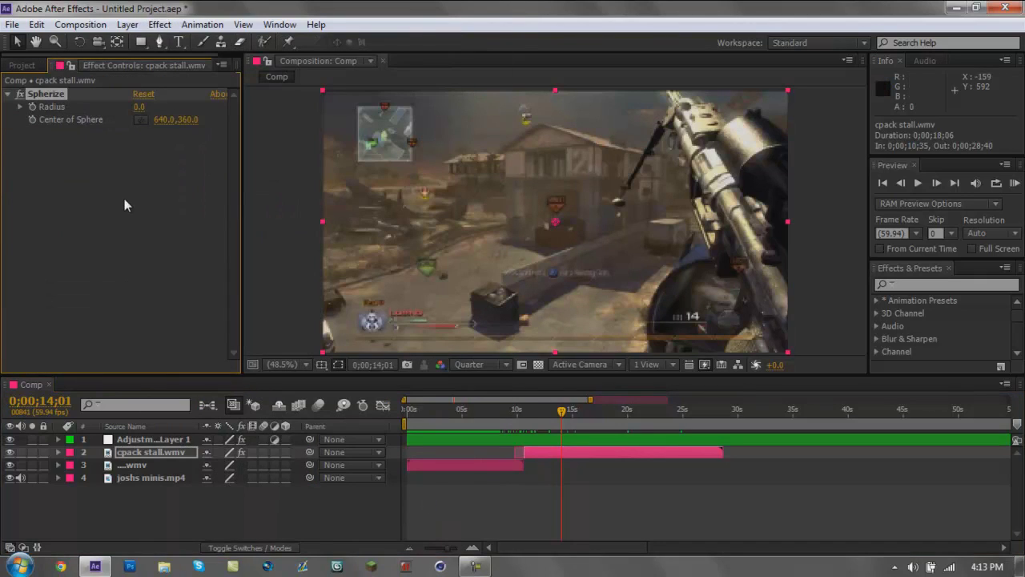
{"action": "left_click_drag", "start_coordinate": [139, 110], "coordinate": [157, 105]}
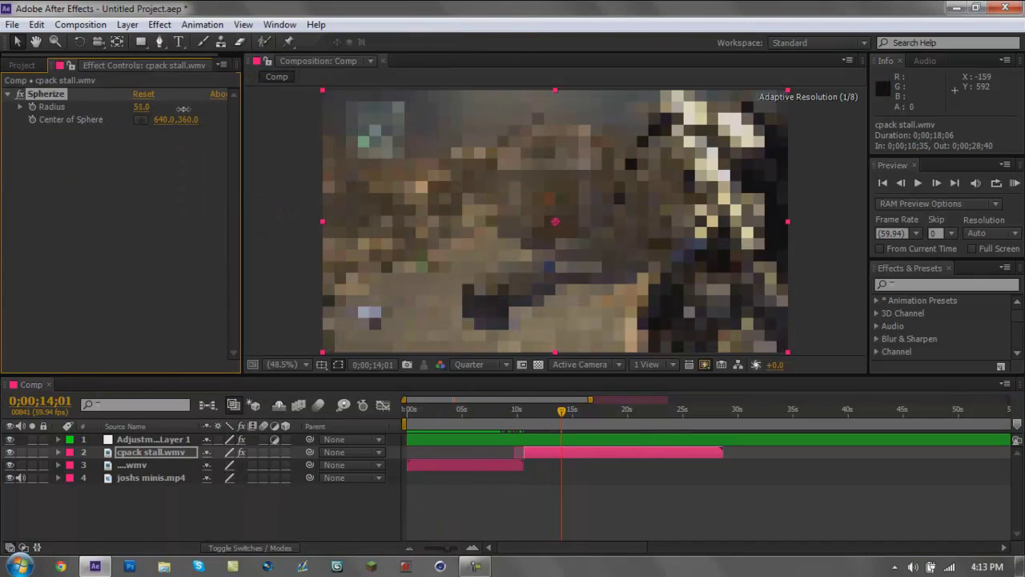
{"action": "left_click_drag", "start_coordinate": [262, 117], "coordinate": [305, 127]}
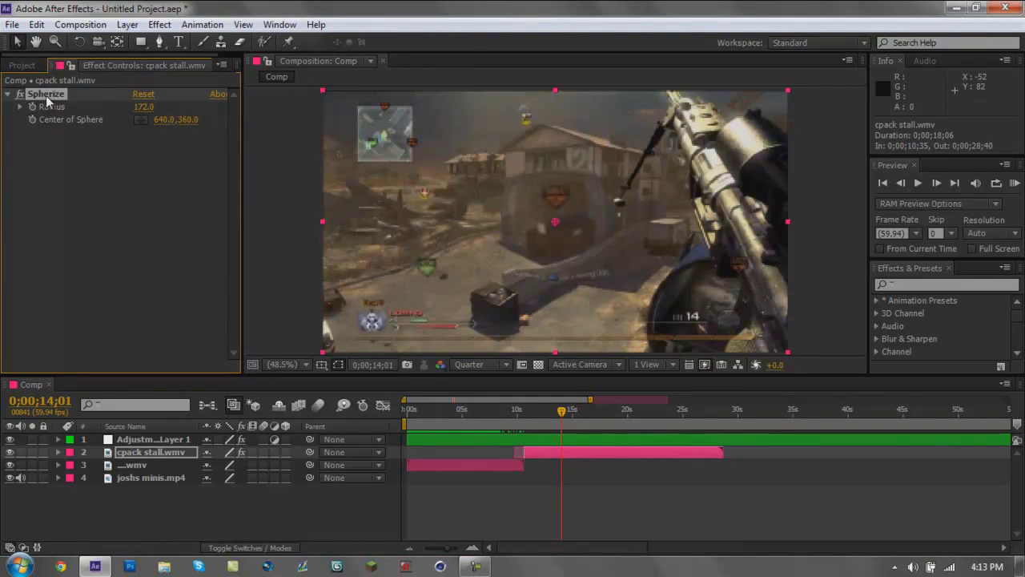
{"action": "key", "text": "Delete"}
Try the Smear effect on cpack stall.wmv with a mask scale of 1.86, and remove it again
{"action": "left_click", "coordinate": [159, 24]}
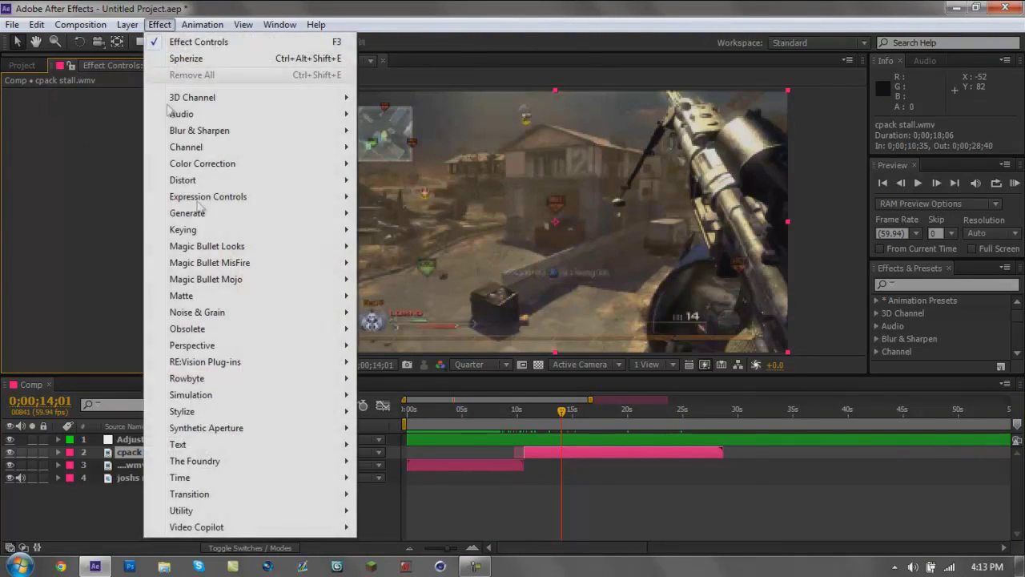
{"action": "mouse_move", "coordinate": [332, 183]}
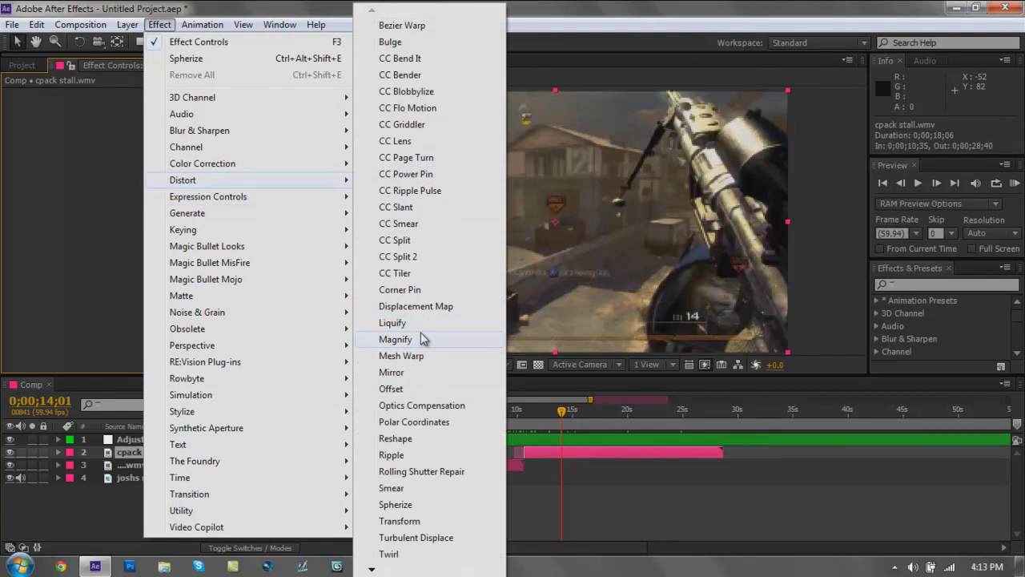
{"action": "left_click", "coordinate": [434, 490]}
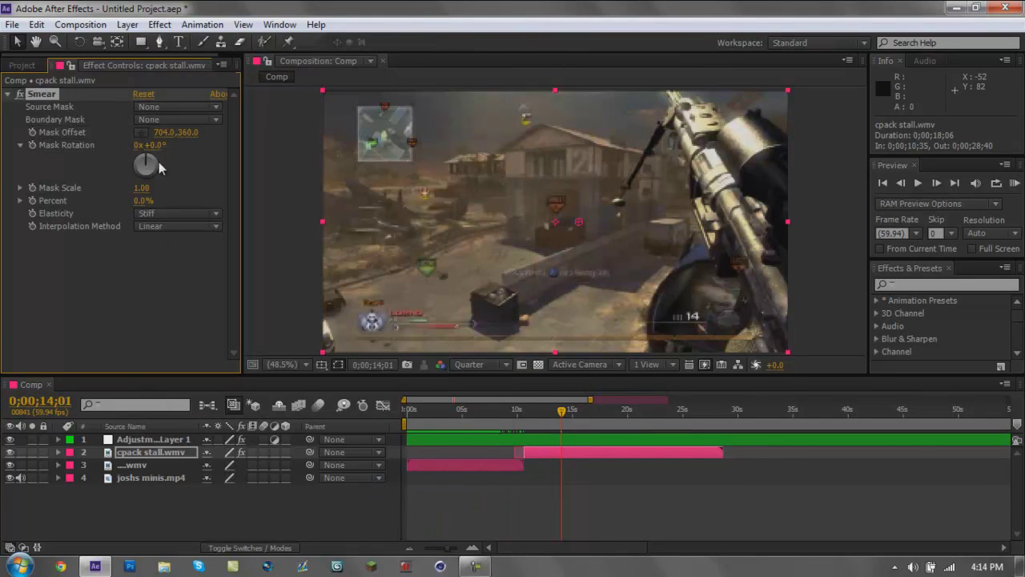
{"action": "left_click_drag", "start_coordinate": [144, 193], "coordinate": [293, 190]}
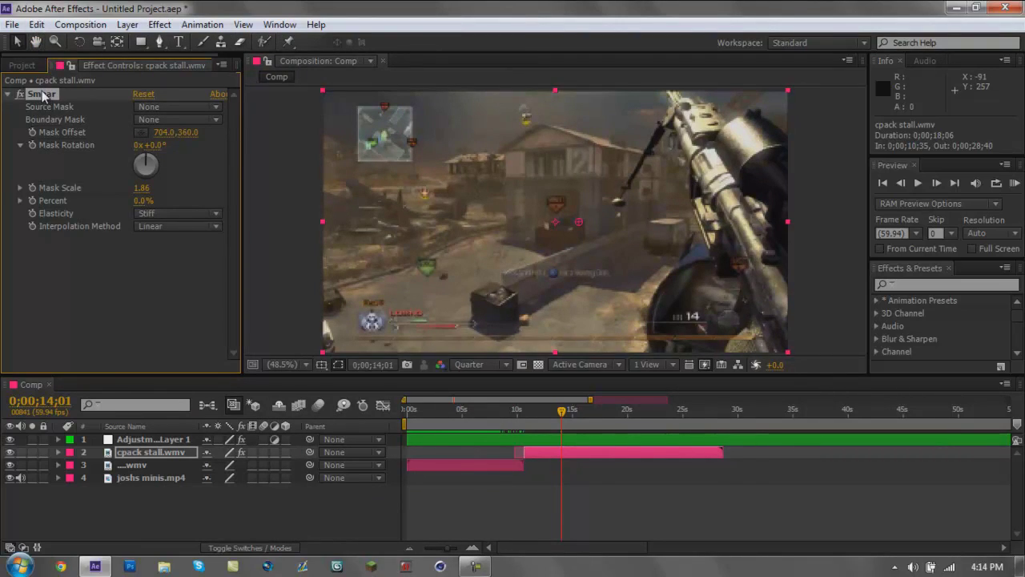
{"action": "key", "text": "Delete"}
Apply the Liquify effect to cpack stall.wmv and expand its Distortion Percentage setting
{"action": "left_click", "coordinate": [159, 24]}
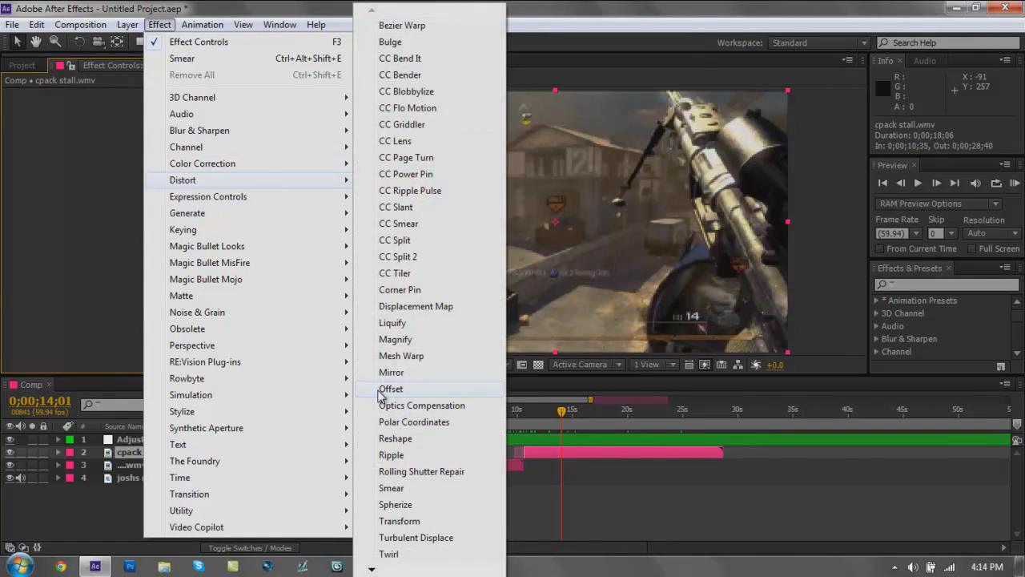
{"action": "left_click", "coordinate": [427, 323]}
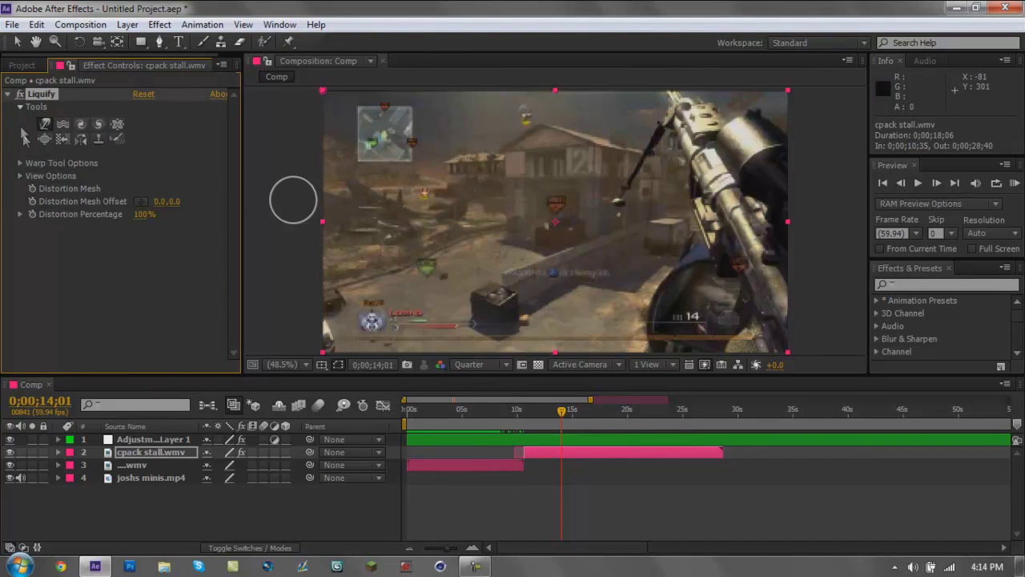
{"action": "left_click", "coordinate": [20, 164]}
{"action": "left_click", "coordinate": [21, 163]}
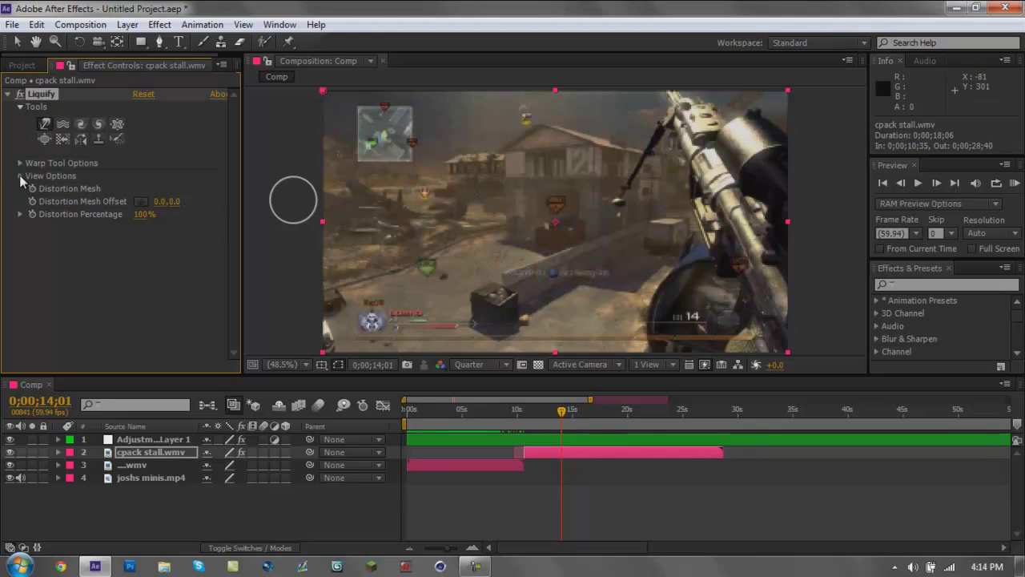
{"action": "left_click", "coordinate": [21, 177]}
{"action": "left_click", "coordinate": [20, 176]}
{"action": "left_click", "coordinate": [20, 215]}
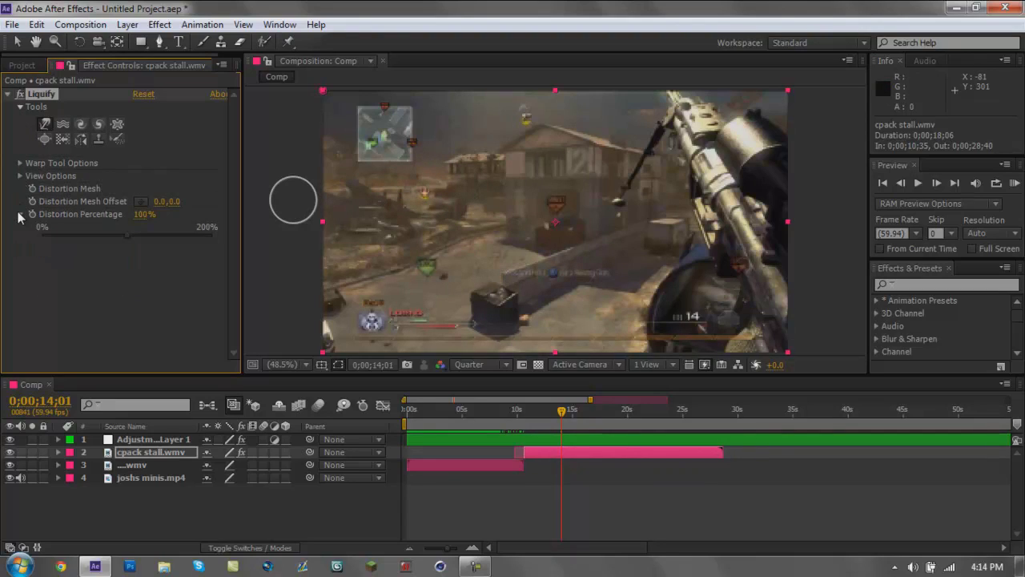
{"action": "left_click", "coordinate": [20, 215]}
{"action": "left_click", "coordinate": [20, 214]}
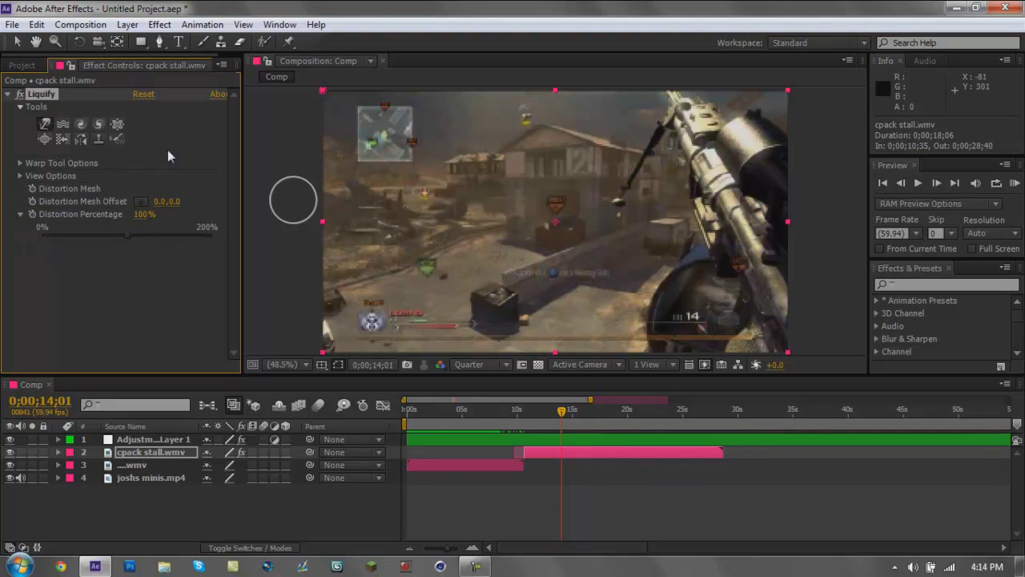
Distort the red marker in the middle of the frame and the minimap with Liquify's Warp tool
{"action": "left_click", "coordinate": [549, 198]}
{"action": "mouse_move", "coordinate": [550, 197]}
{"action": "left_mouse_down"}
{"action": "mouse_move", "coordinate": [553, 217]}
{"action": "mouse_move", "coordinate": [560, 200]}
{"action": "mouse_move", "coordinate": [552, 211]}
{"action": "mouse_move", "coordinate": [544, 190]}
{"action": "left_mouse_up"}
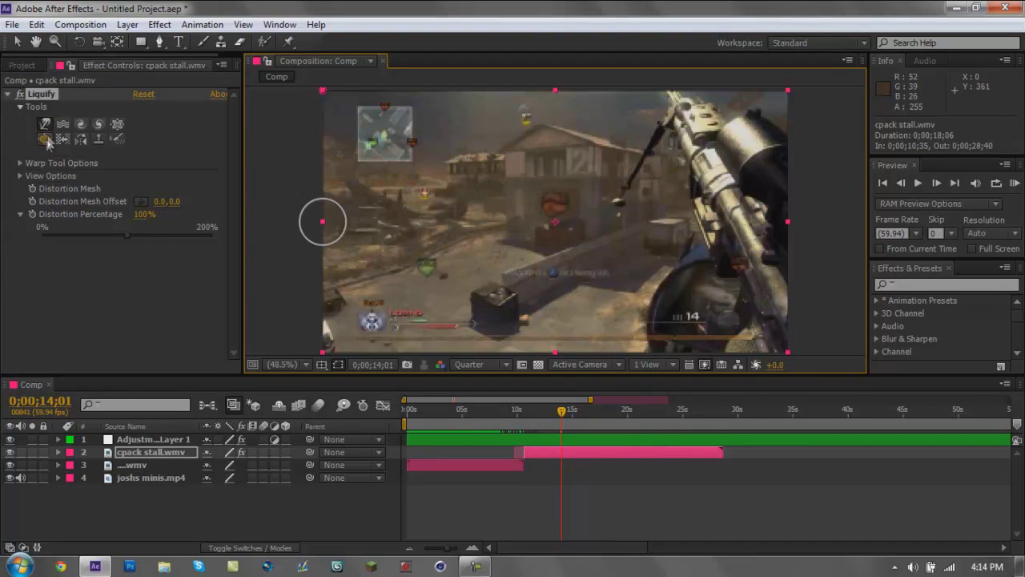
{"action": "left_click", "coordinate": [44, 126]}
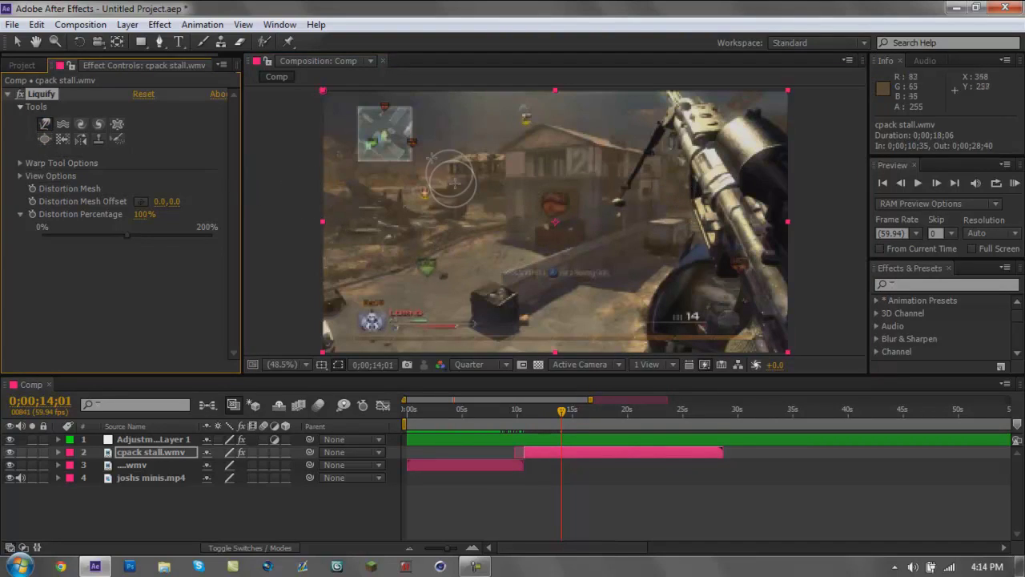
{"action": "mouse_move", "coordinate": [365, 111]}
{"action": "left_mouse_down"}
{"action": "mouse_move", "coordinate": [419, 119]}
{"action": "mouse_move", "coordinate": [404, 113]}
{"action": "mouse_move", "coordinate": [443, 96]}
{"action": "mouse_move", "coordinate": [402, 143]}
{"action": "mouse_move", "coordinate": [338, 172]}
{"action": "mouse_move", "coordinate": [453, 154]}
{"action": "mouse_move", "coordinate": [395, 149]}
{"action": "mouse_move", "coordinate": [430, 177]}
{"action": "mouse_move", "coordinate": [485, 168]}
{"action": "mouse_move", "coordinate": [389, 112]}
{"action": "mouse_move", "coordinate": [364, 136]}
{"action": "mouse_move", "coordinate": [325, 132]}
{"action": "mouse_move", "coordinate": [441, 141]}
{"action": "mouse_move", "coordinate": [410, 140]}
{"action": "left_mouse_up"}
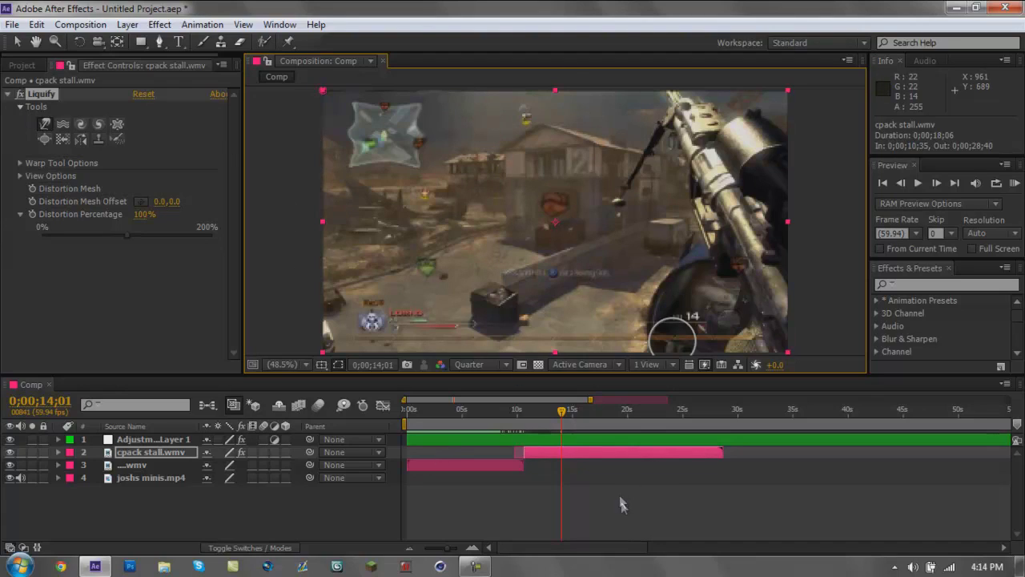
Set Liquify's Distortion Percentage to 0% and try its Turbulence, Reflection and Pucker tools on the rifle area
{"action": "mouse_move", "coordinate": [138, 228]}
{"action": "left_mouse_down"}
{"action": "mouse_move", "coordinate": [126, 235]}
{"action": "mouse_move", "coordinate": [178, 235]}
{"action": "mouse_move", "coordinate": [74, 241]}
{"action": "mouse_move", "coordinate": [152, 242]}
{"action": "mouse_move", "coordinate": [105, 254]}
{"action": "mouse_move", "coordinate": [5, 251]}
{"action": "left_mouse_up"}
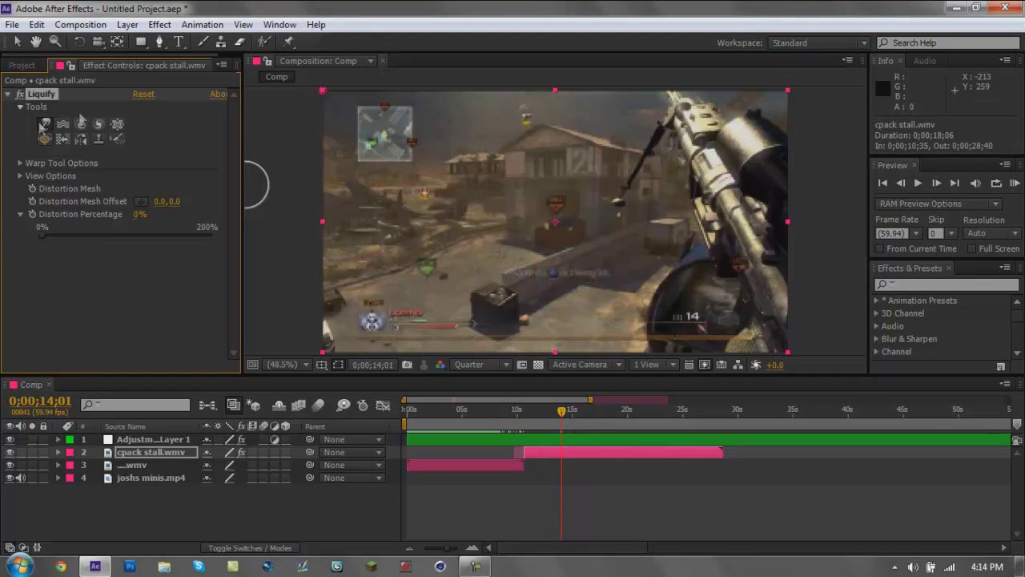
{"action": "left_click", "coordinate": [63, 125]}
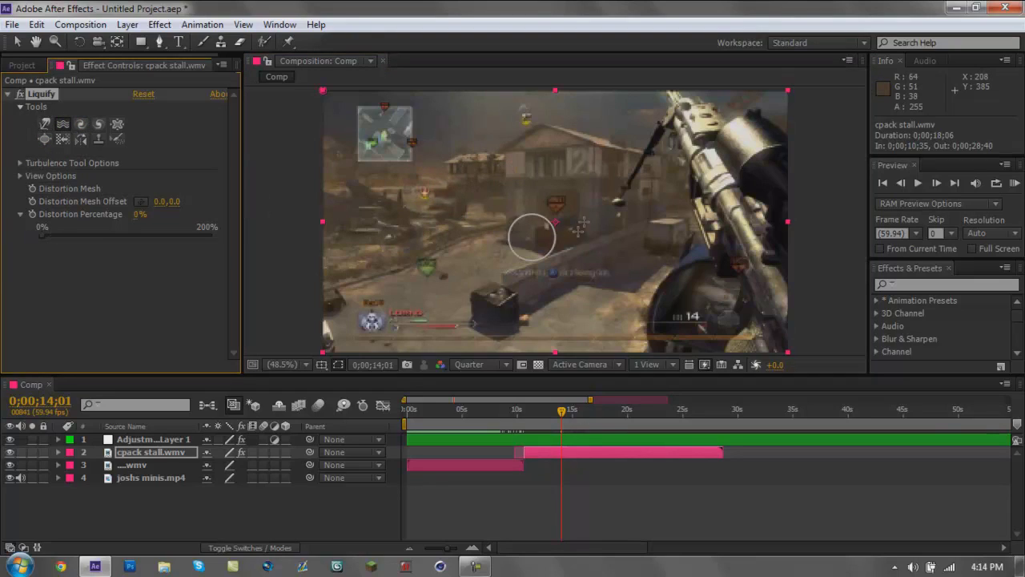
{"action": "left_click_drag", "start_coordinate": [652, 156], "coordinate": [633, 167]}
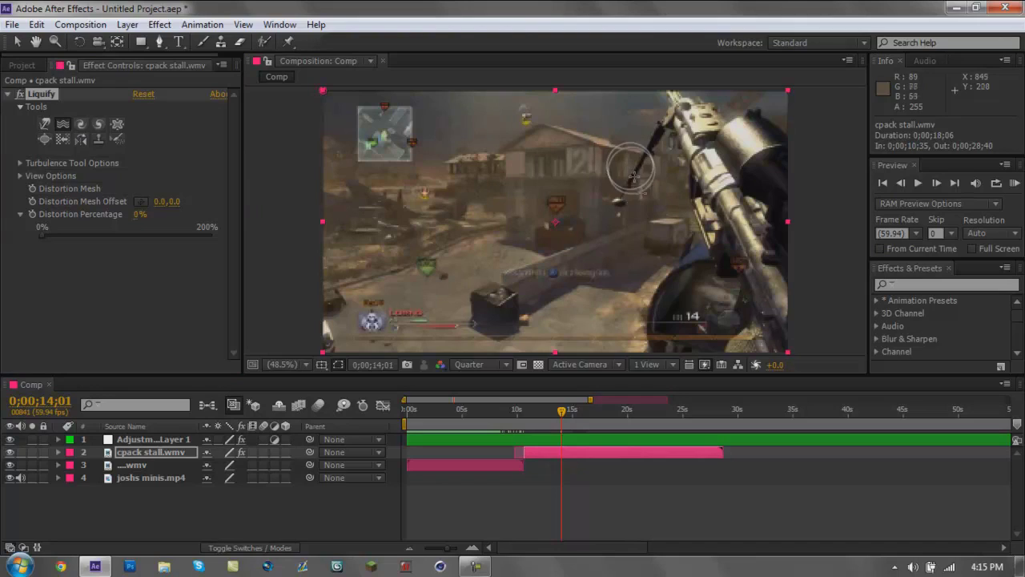
{"action": "left_click", "coordinate": [80, 139]}
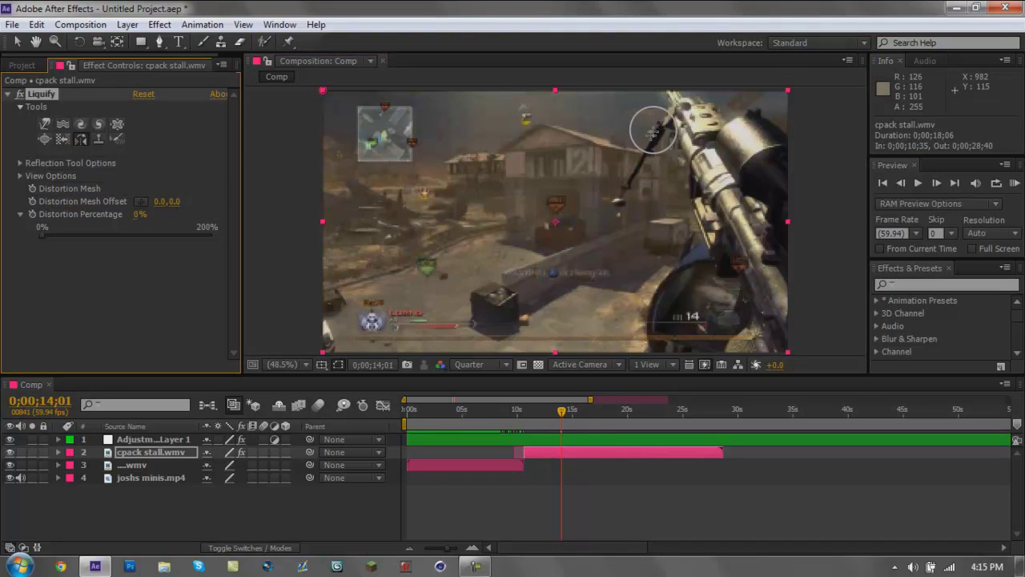
{"action": "left_click", "coordinate": [648, 167]}
{"action": "left_click", "coordinate": [118, 125]}
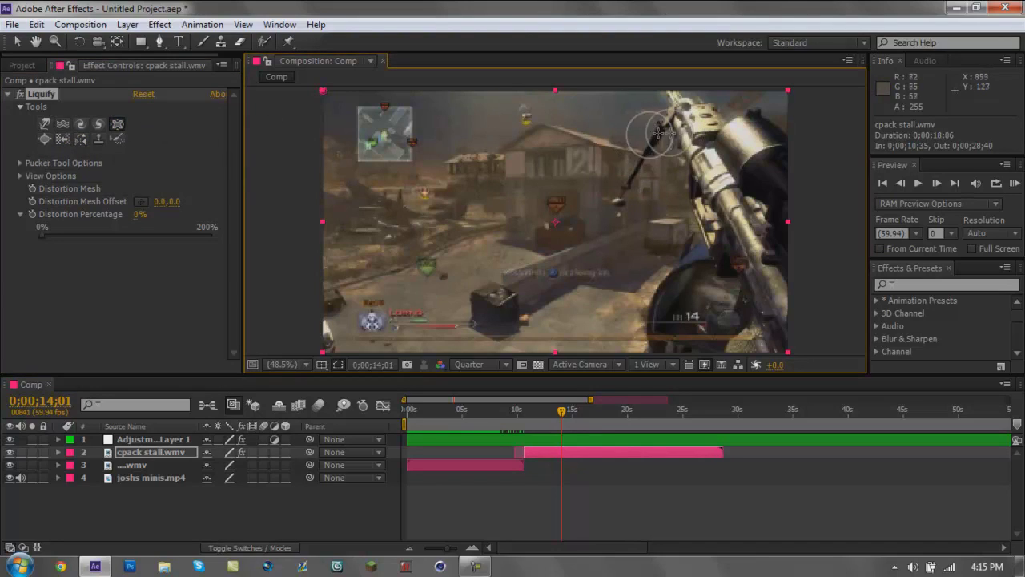
{"action": "left_click", "coordinate": [690, 316]}
{"action": "left_click_drag", "start_coordinate": [699, 319], "coordinate": [672, 318]}
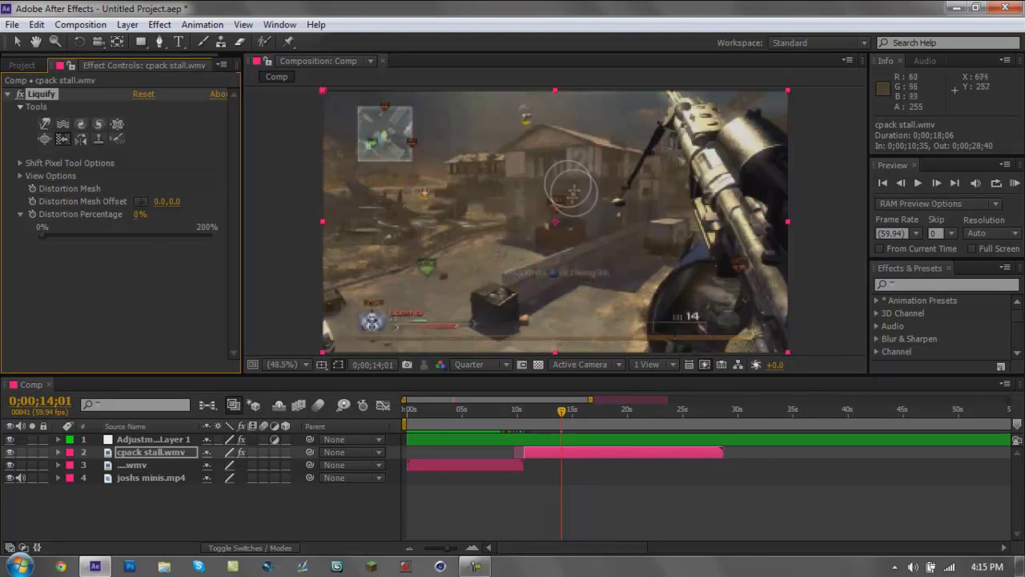
Raise Liquify's Distortion Percentage to 101% and use the Bloat tool on the rifle's bipod and the lower HUD elements
{"action": "left_click", "coordinate": [44, 139]}
{"action": "left_click", "coordinate": [45, 139]}
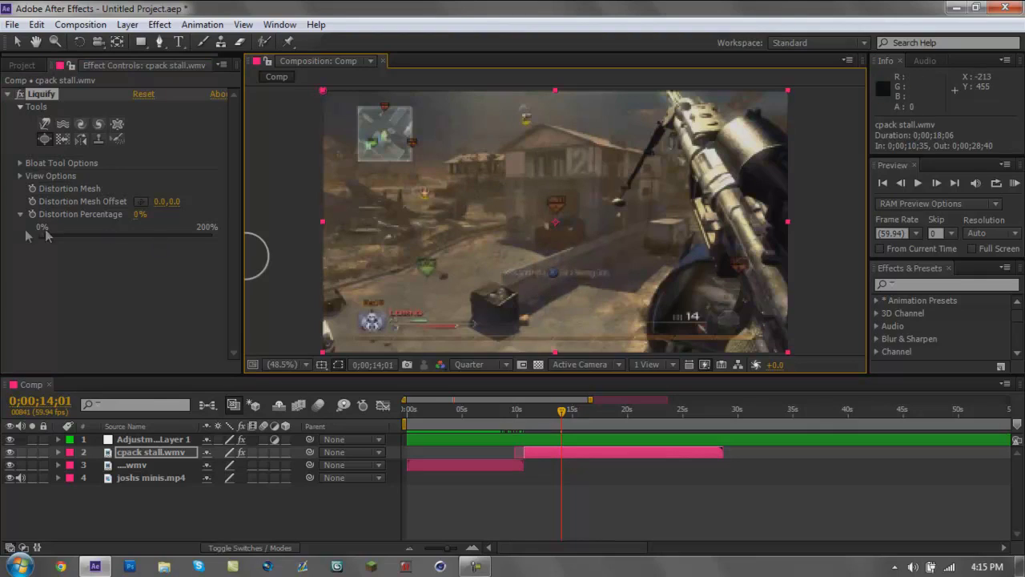
{"action": "left_click", "coordinate": [128, 231]}
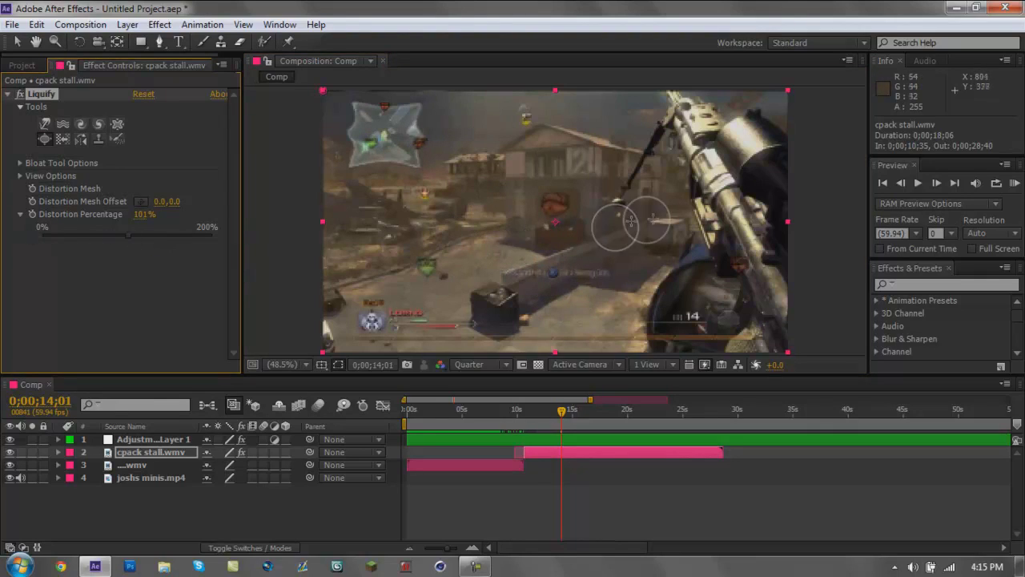
{"action": "left_click", "coordinate": [648, 160]}
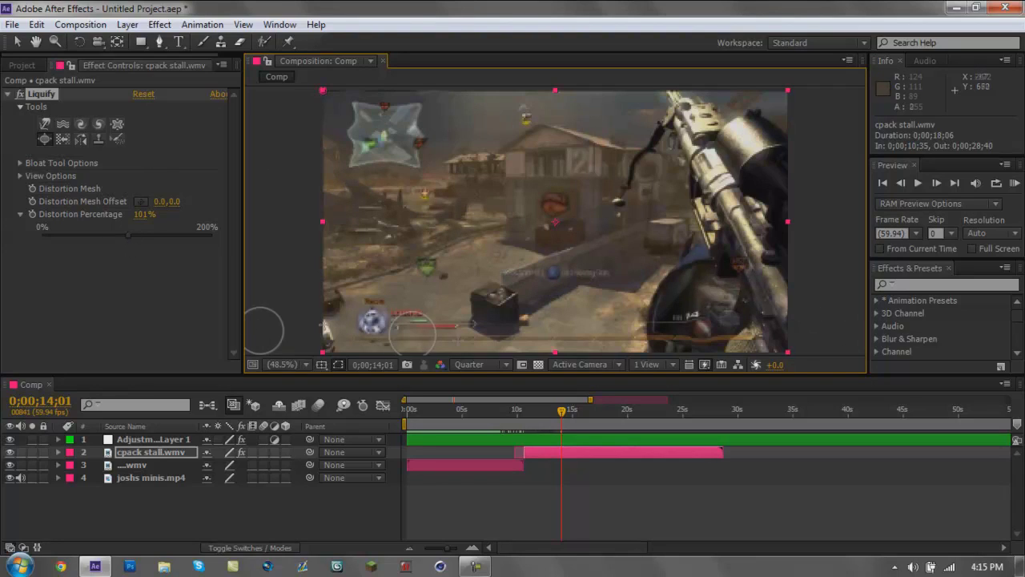
Scrub cpack stall.wmv between 0;00;13;57 and 0;00;14;34, and step back frame by frame to 0;00;14;15 to examine the distortion
{"action": "left_click_drag", "start_coordinate": [563, 413], "coordinate": [568, 414]}
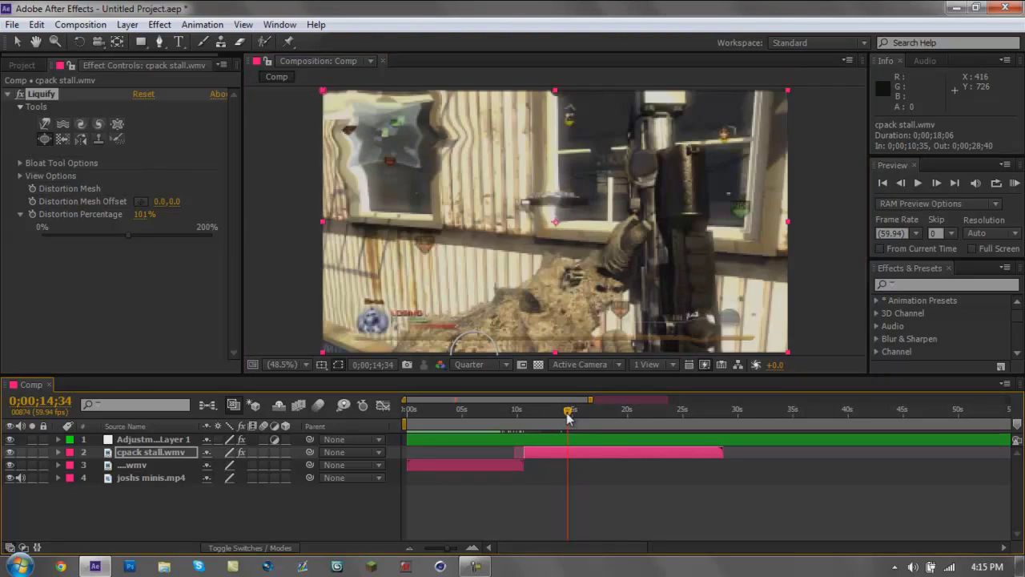
{"action": "left_click", "coordinate": [565, 414]}
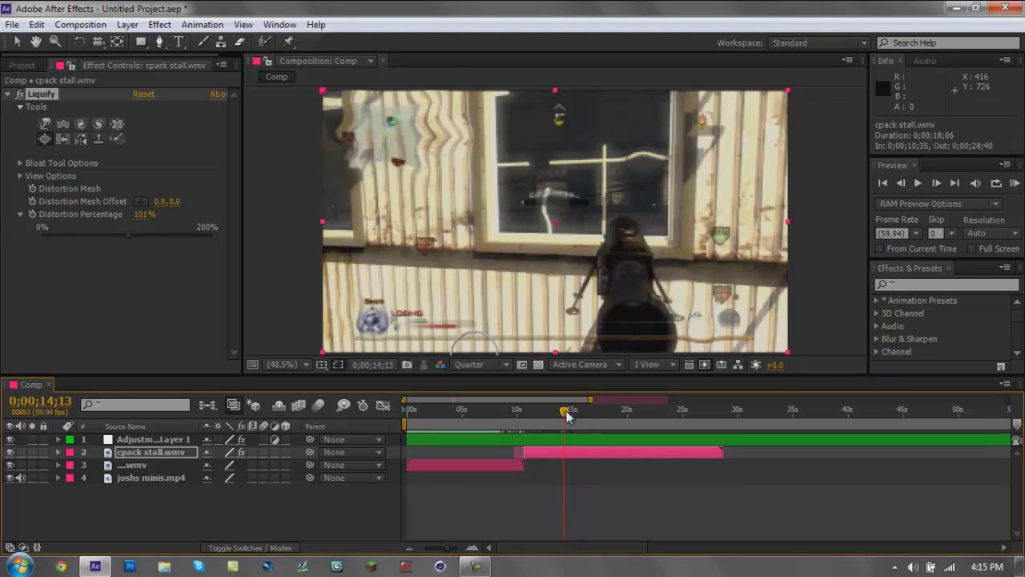
{"action": "left_click", "coordinate": [562, 413]}
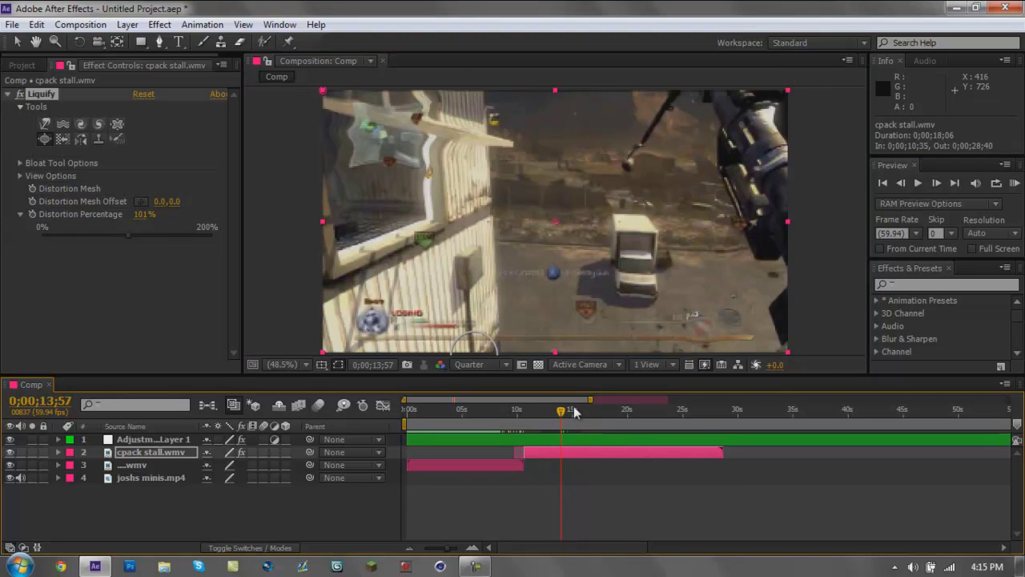
{"action": "left_click_drag", "start_coordinate": [563, 418], "coordinate": [566, 415]}
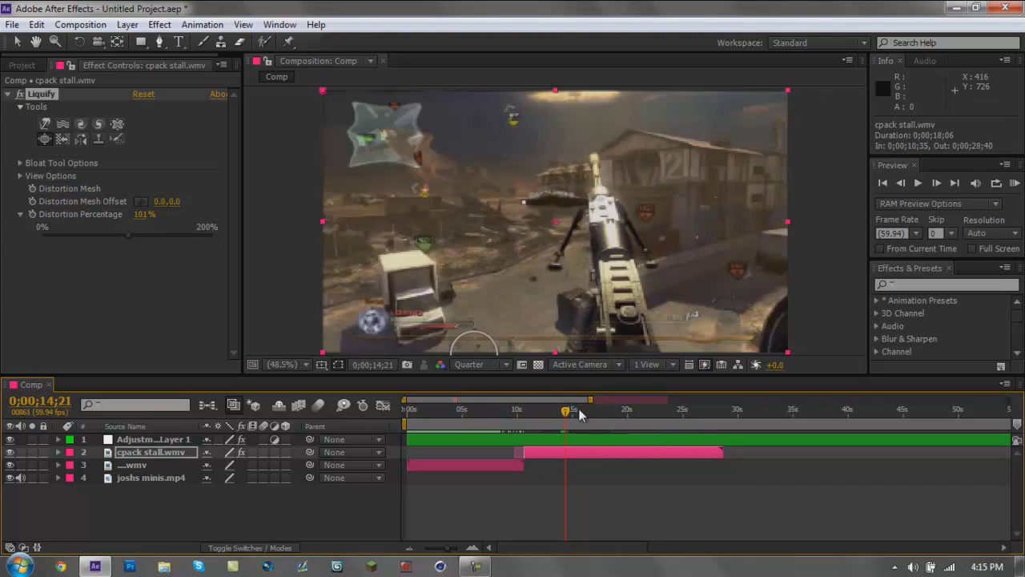
{"action": "left_click", "coordinate": [900, 184]}
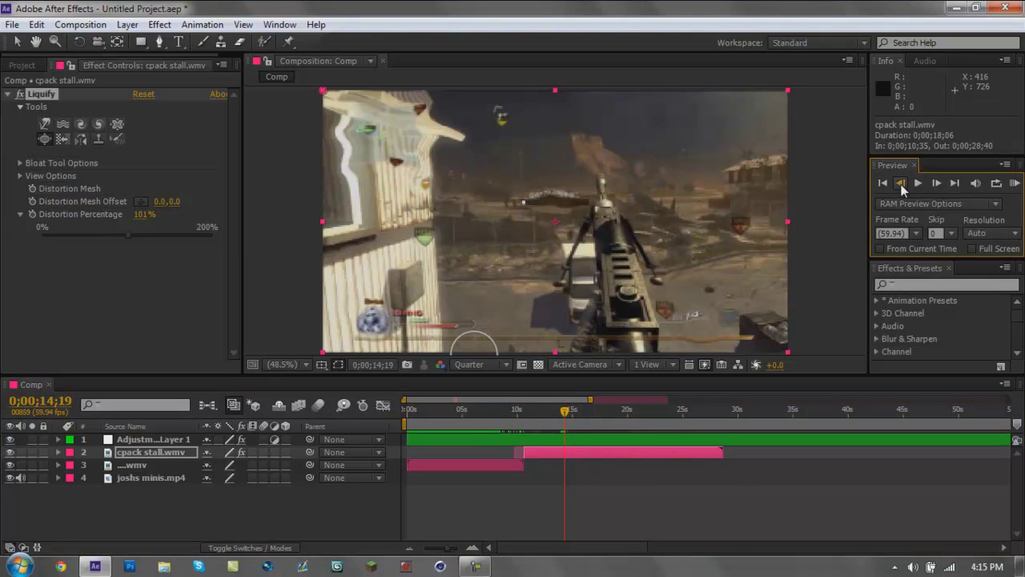
{"action": "left_click", "coordinate": [902, 185]}
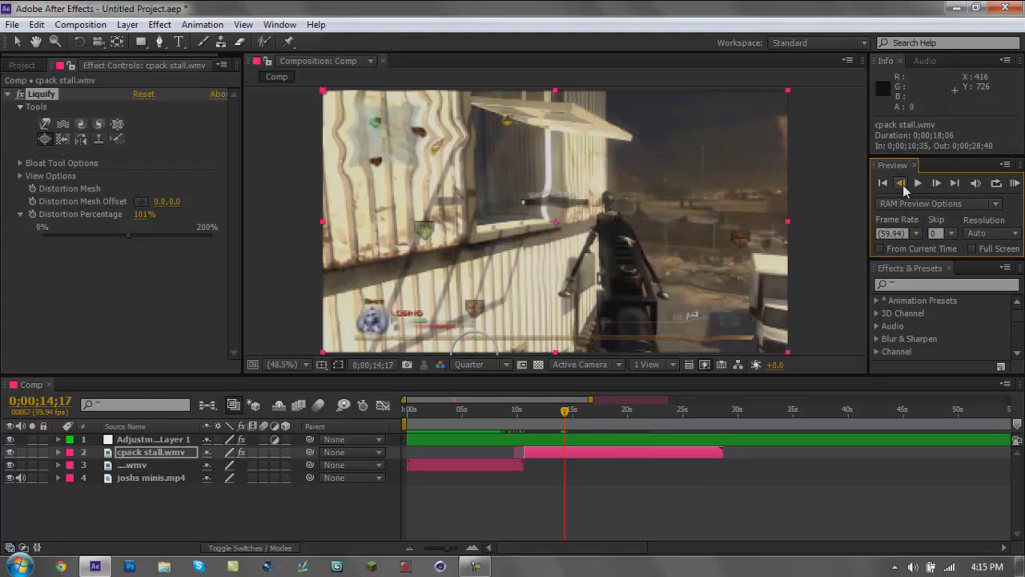
{"action": "left_click", "coordinate": [902, 185]}
{"action": "left_click", "coordinate": [902, 185]}
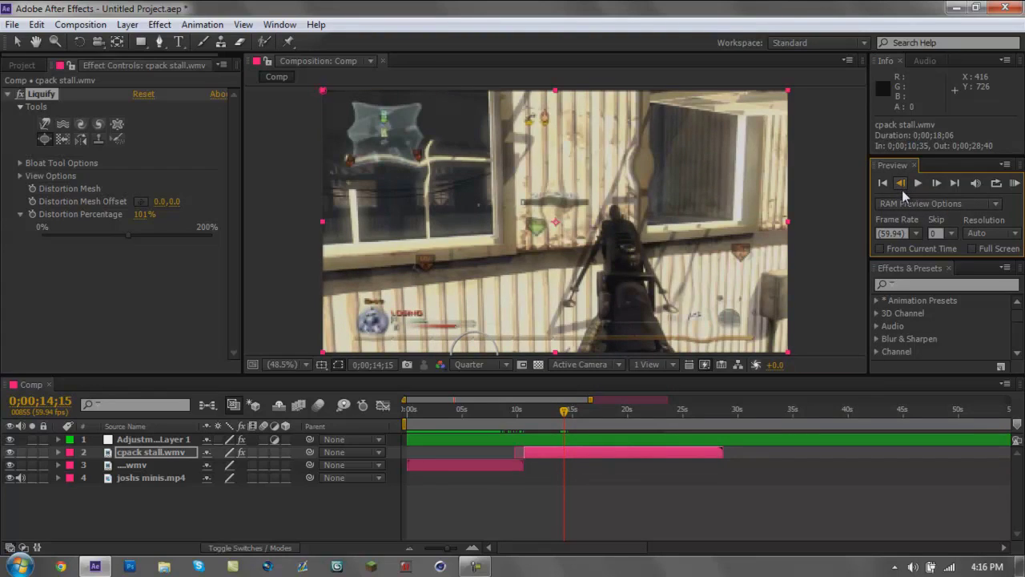
Step cpack stall.wmv back frame by frame to 0;00;14;11 to examine the Liquify distortion
{"action": "left_click", "coordinate": [901, 185]}
{"action": "left_click", "coordinate": [902, 185]}
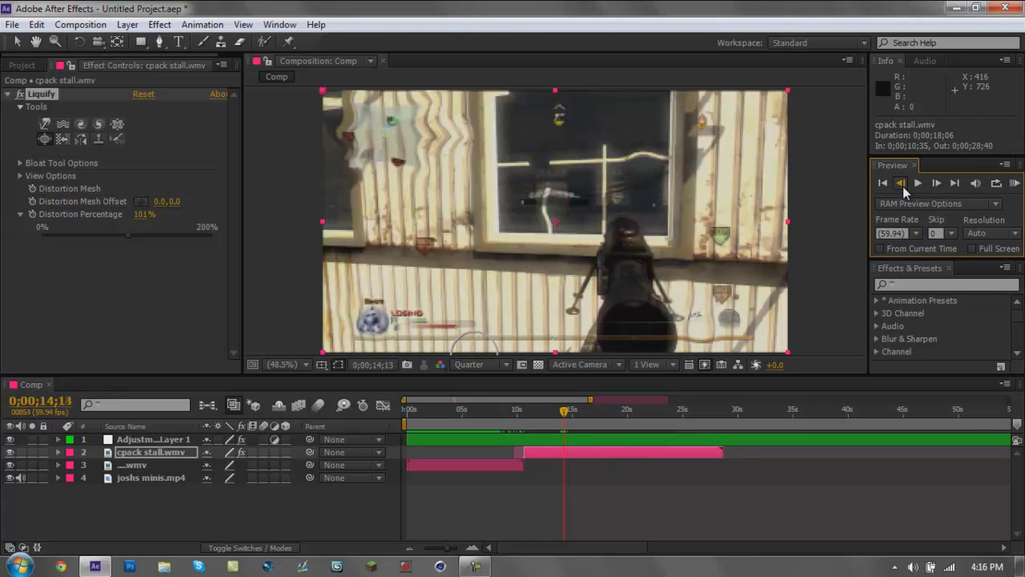
{"action": "left_click", "coordinate": [902, 185]}
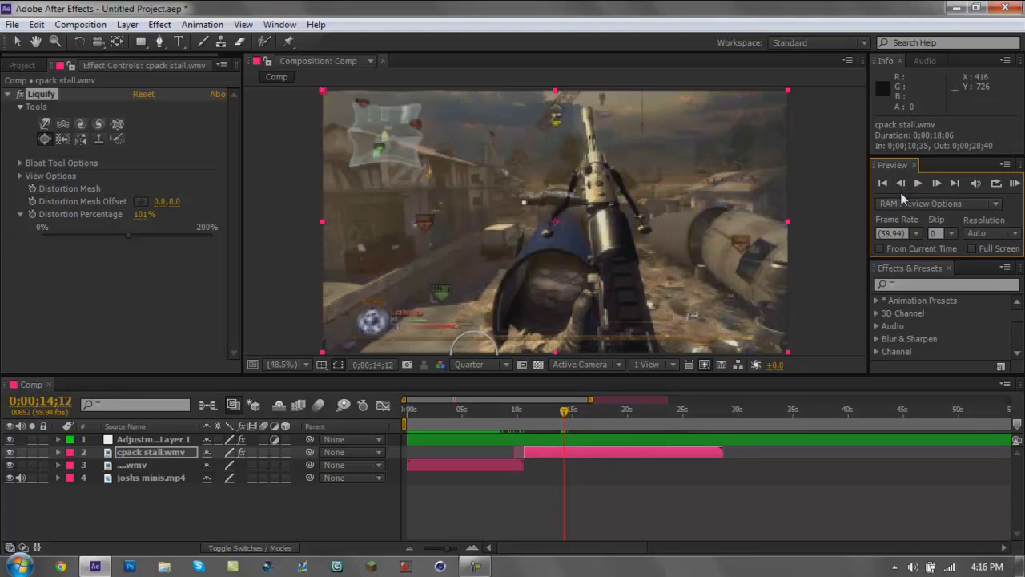
{"action": "left_click", "coordinate": [901, 185]}
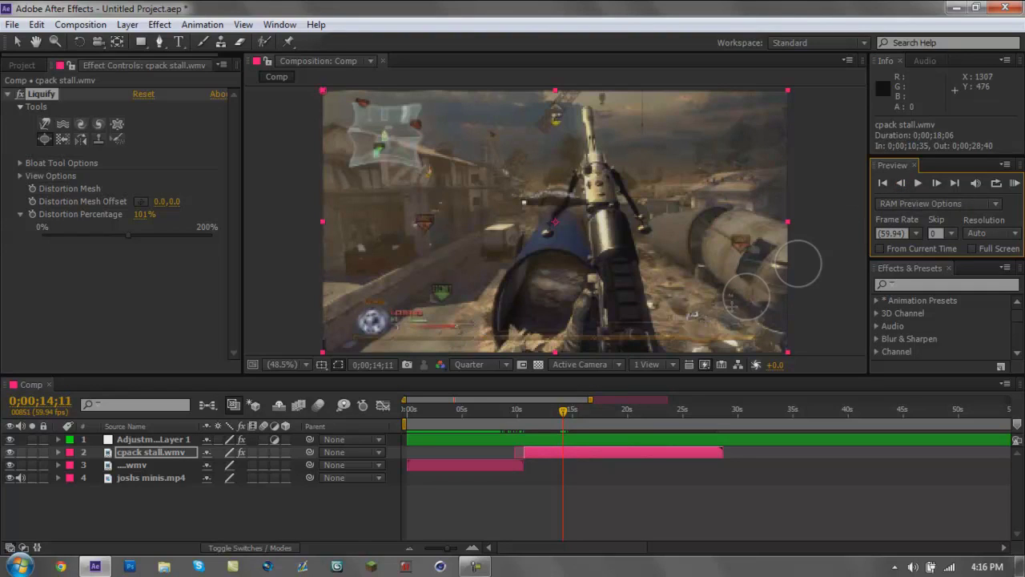
Set Liquify's Distortion Percentage on cpack stall.wmv to 1% at 0;00;12;42 and enable keyframing for it
{"action": "left_click_drag", "start_coordinate": [589, 399], "coordinate": [541, 399]}
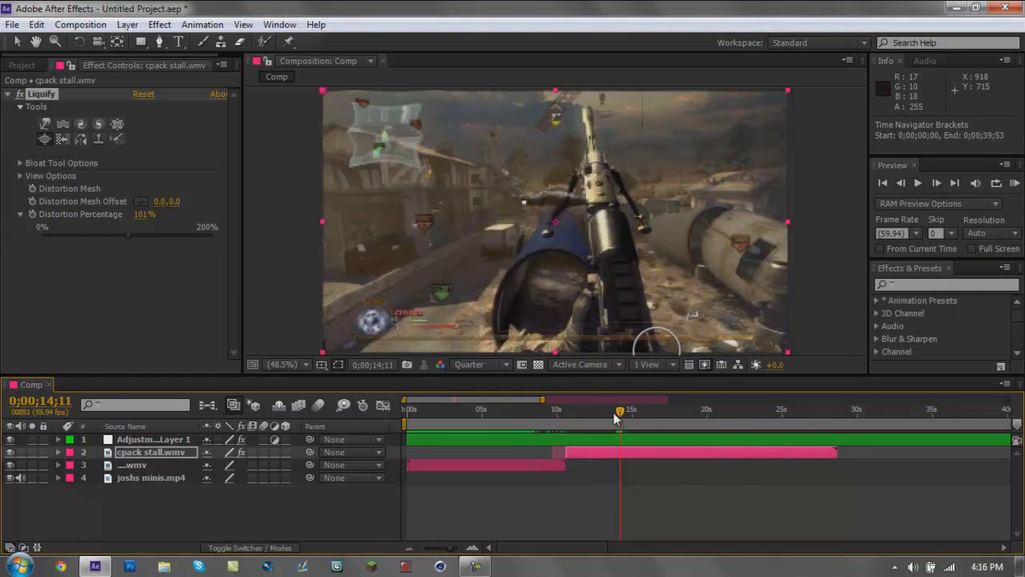
{"action": "left_click_drag", "start_coordinate": [615, 417], "coordinate": [601, 417]}
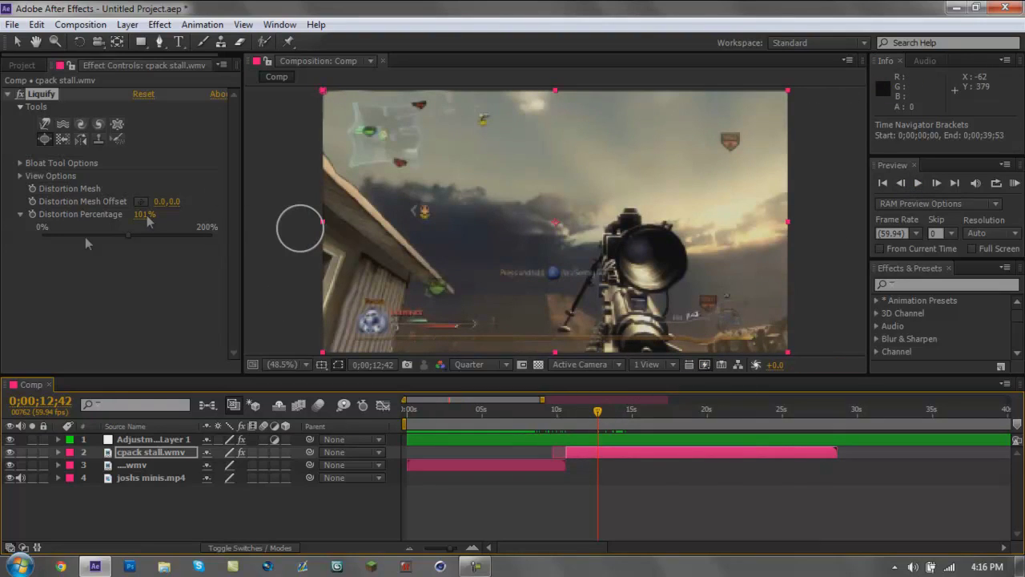
{"action": "left_click_drag", "start_coordinate": [127, 234], "coordinate": [20, 232]}
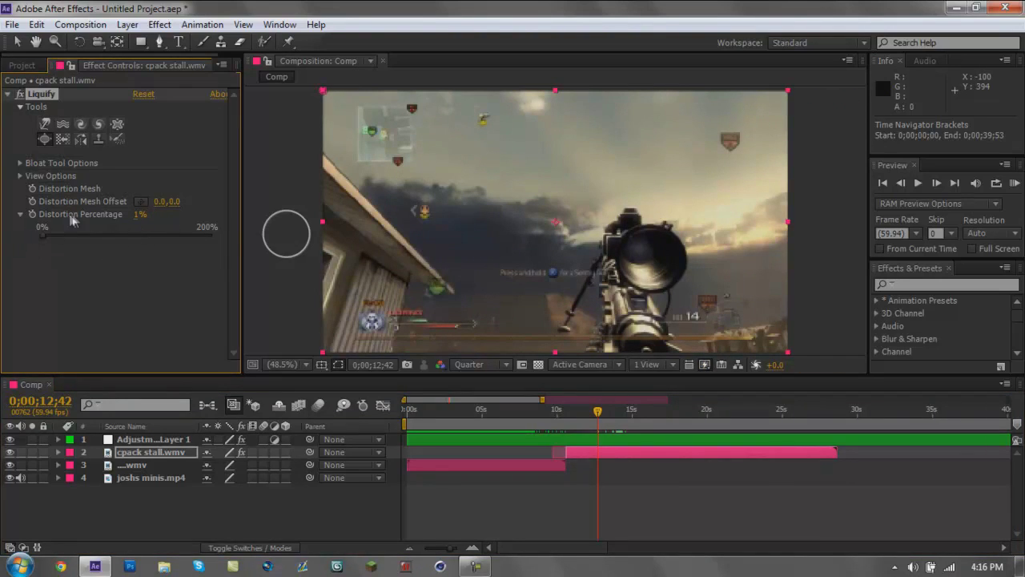
{"action": "left_click", "coordinate": [177, 452]}
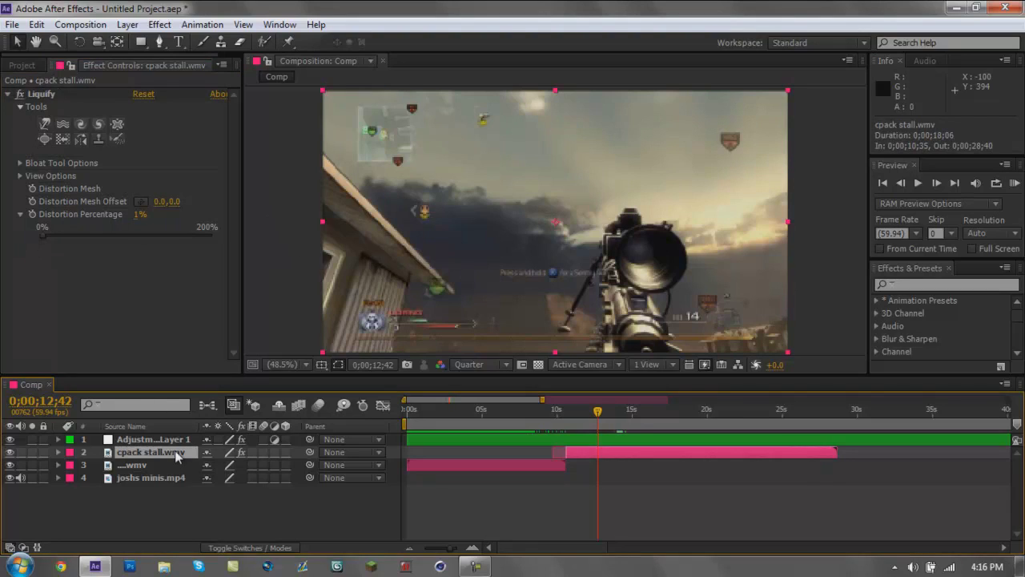
{"action": "left_click", "coordinate": [30, 214]}
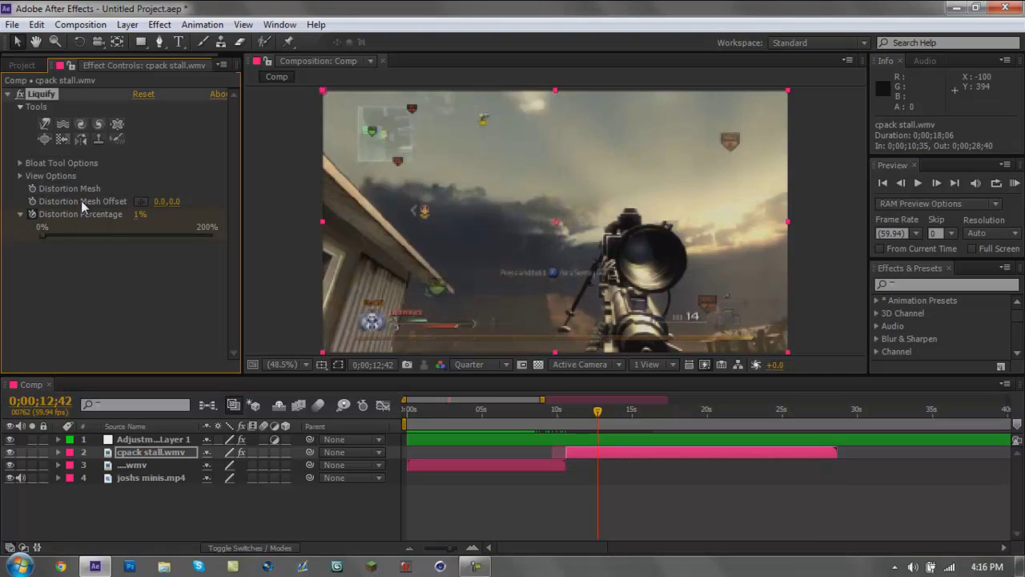
Keyframe Liquify's Distortion Percentage at 124% at 0;00;15;00
{"action": "left_click", "coordinate": [640, 409]}
{"action": "left_click", "coordinate": [661, 410]}
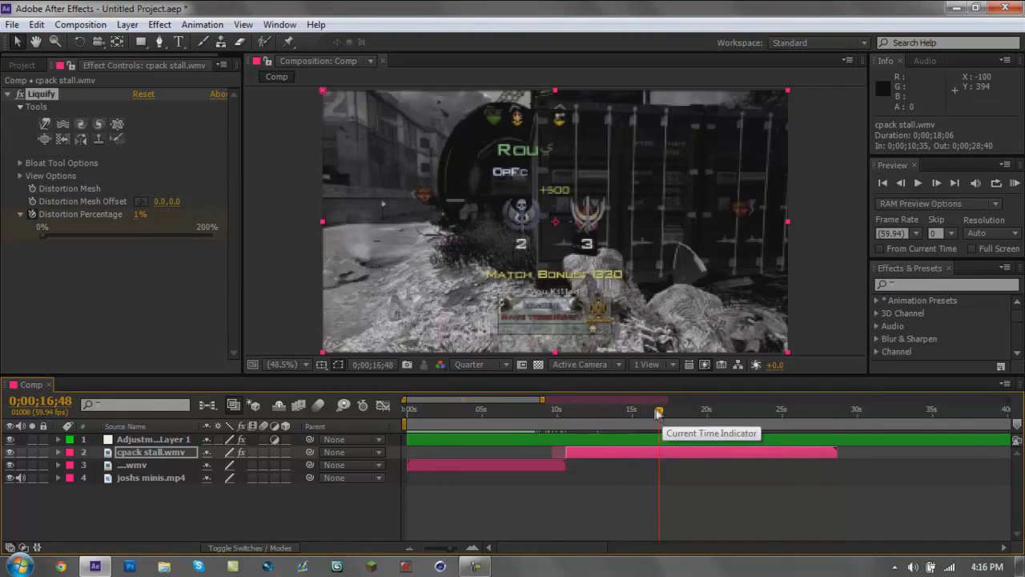
{"action": "left_click_drag", "start_coordinate": [660, 412], "coordinate": [647, 412]}
{"action": "left_click", "coordinate": [633, 409]}
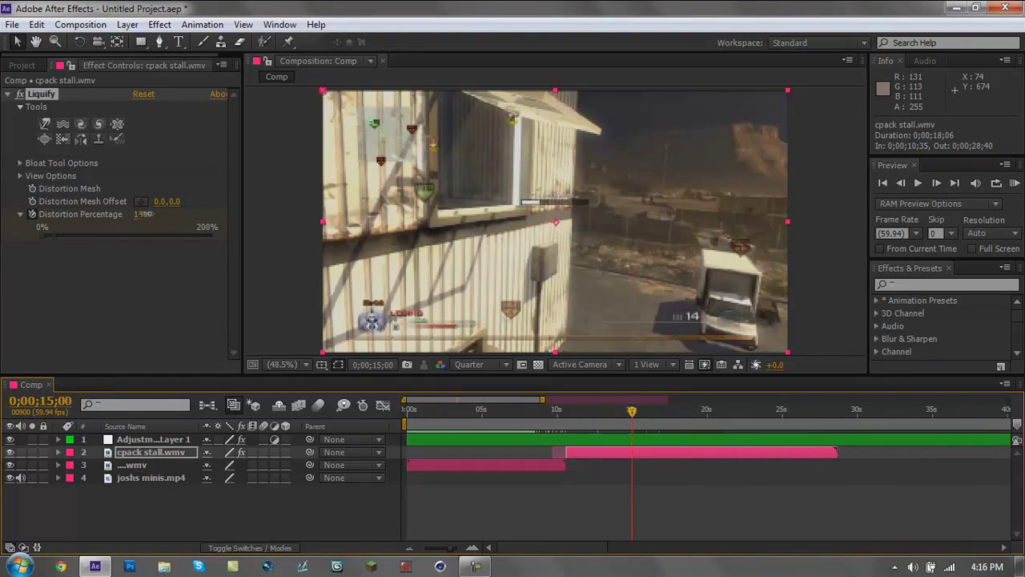
{"action": "left_click_drag", "start_coordinate": [142, 214], "coordinate": [232, 221]}
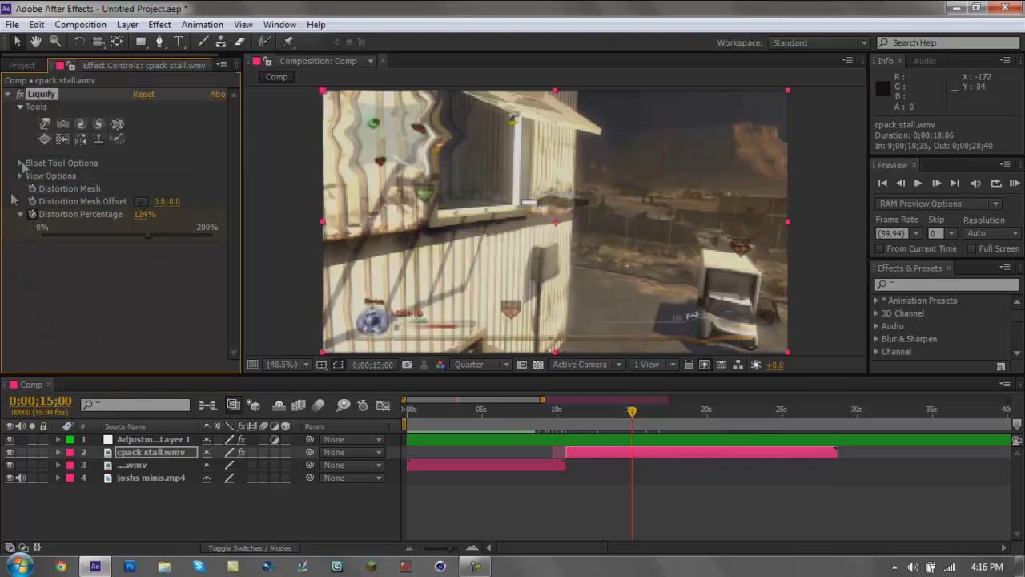
Expand cpack stall.wmv's Liquify properties in the timeline to reveal the Distortion Percentage keyframes
{"action": "left_click", "coordinate": [169, 455]}
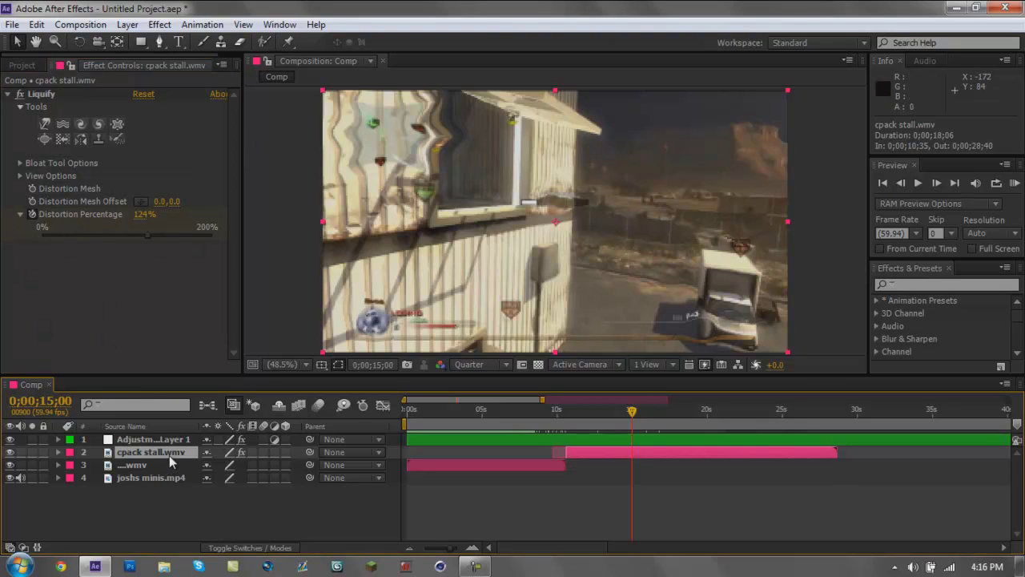
{"action": "left_click", "coordinate": [58, 452]}
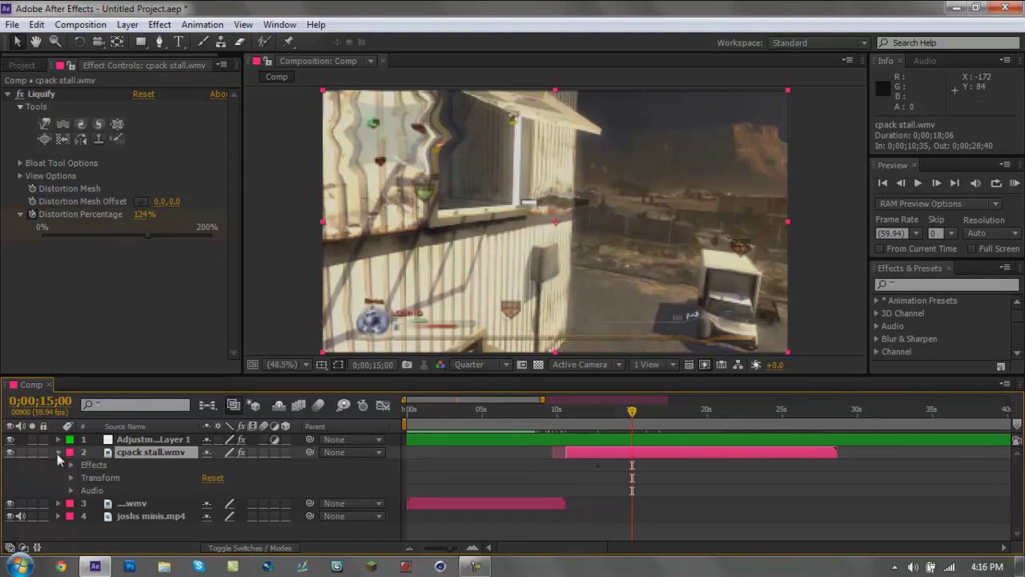
{"action": "left_click", "coordinate": [71, 465]}
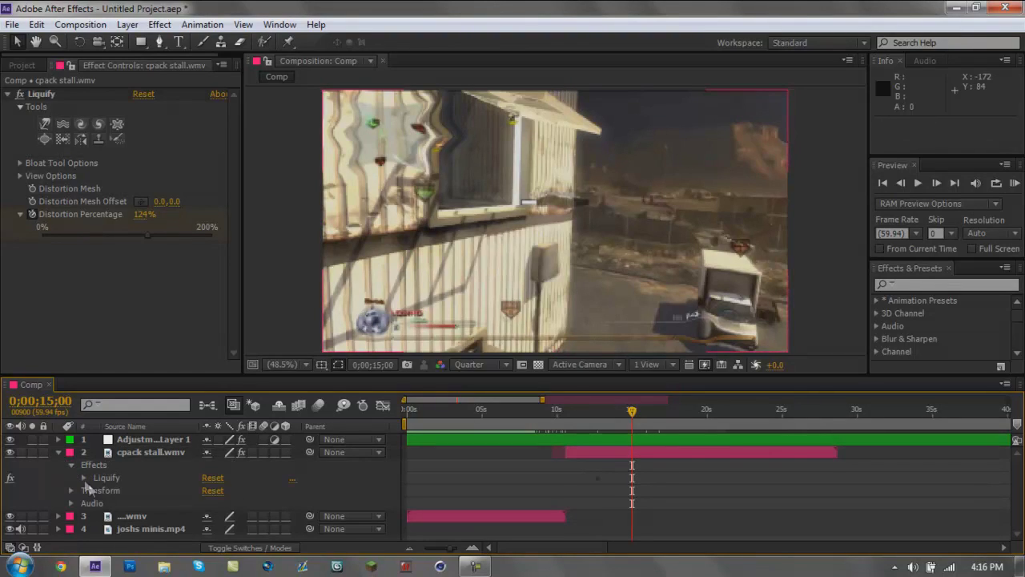
{"action": "left_click", "coordinate": [83, 478]}
{"action": "scroll", "coordinate": [152, 481], "scroll_direction": "down", "scroll_amount": 3}
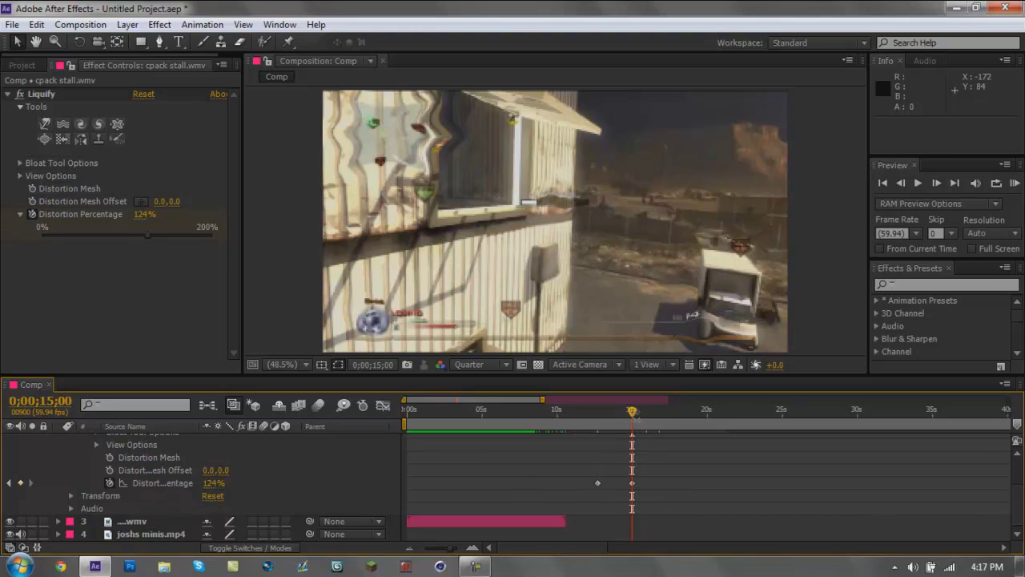
Add a Distortion Percentage keyframe at 0;00;15;42 that holds the current distortion
{"action": "left_click_drag", "start_coordinate": [631, 412], "coordinate": [650, 452]}
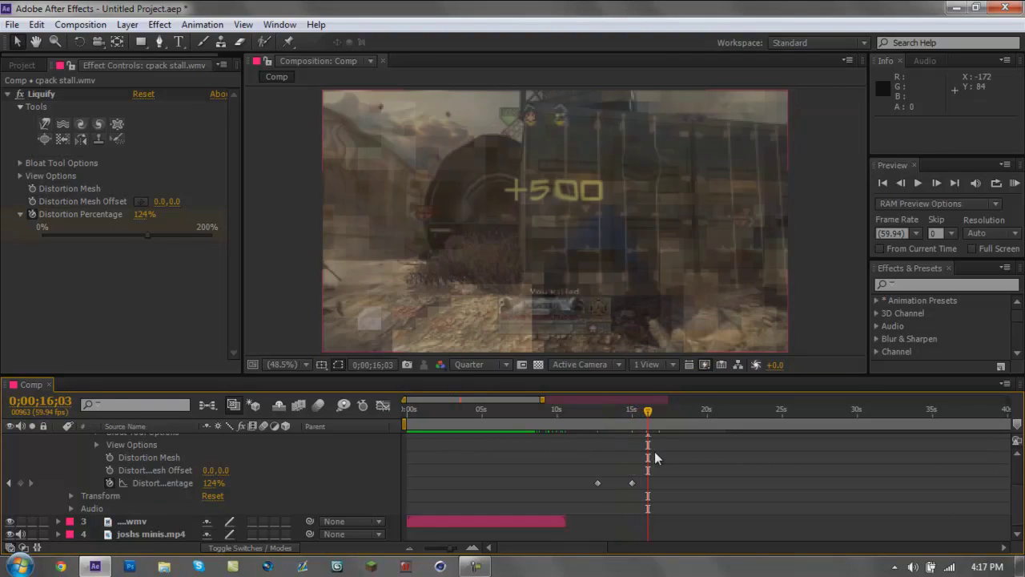
{"action": "left_click_drag", "start_coordinate": [645, 416], "coordinate": [641, 416]}
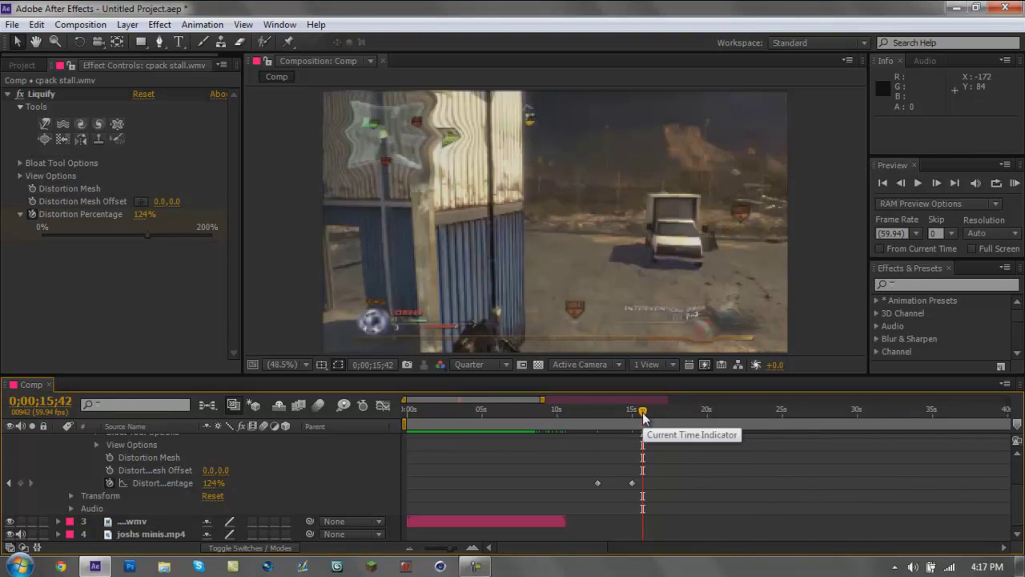
{"action": "left_click", "coordinate": [21, 484]}
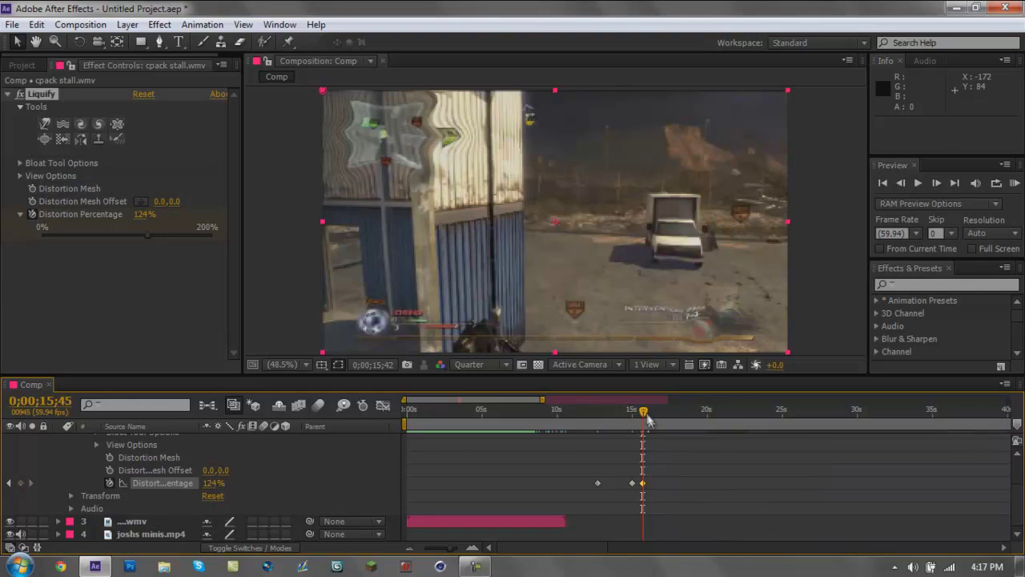
Keyframe Liquify's Distortion Percentage at 0% at 0;00;16;12
{"action": "left_click_drag", "start_coordinate": [643, 409], "coordinate": [650, 412]}
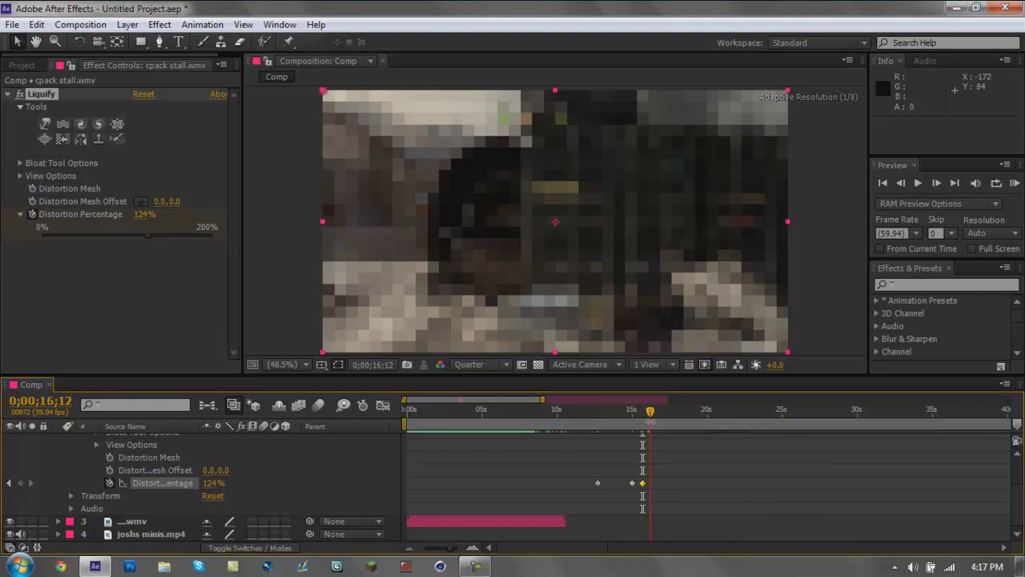
{"action": "left_click", "coordinate": [213, 483]}
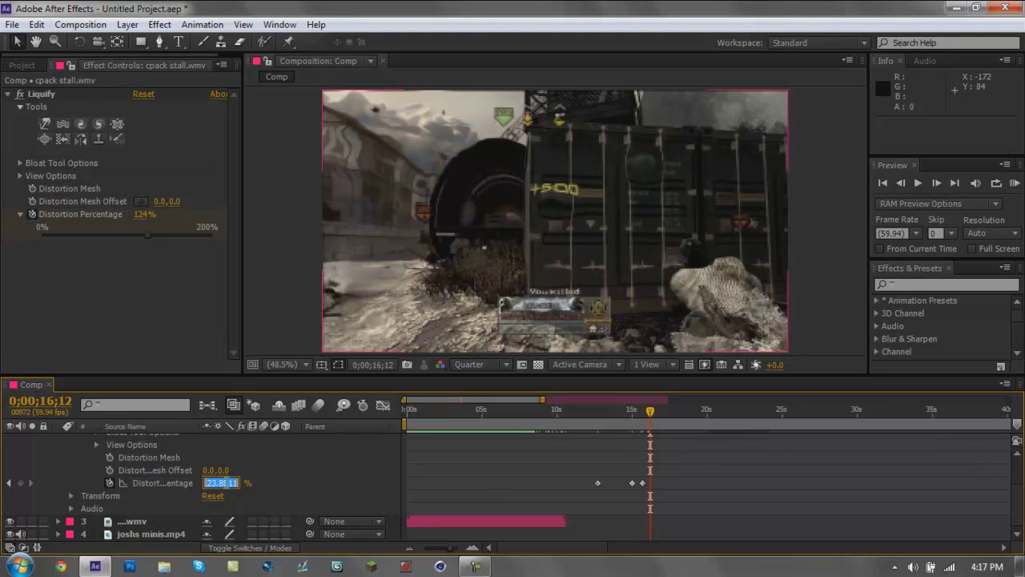
{"action": "left_click", "coordinate": [233, 482]}
{"action": "double_click", "coordinate": [233, 483]}
{"action": "type", "text": "0"}
{"action": "key", "text": "Return"}
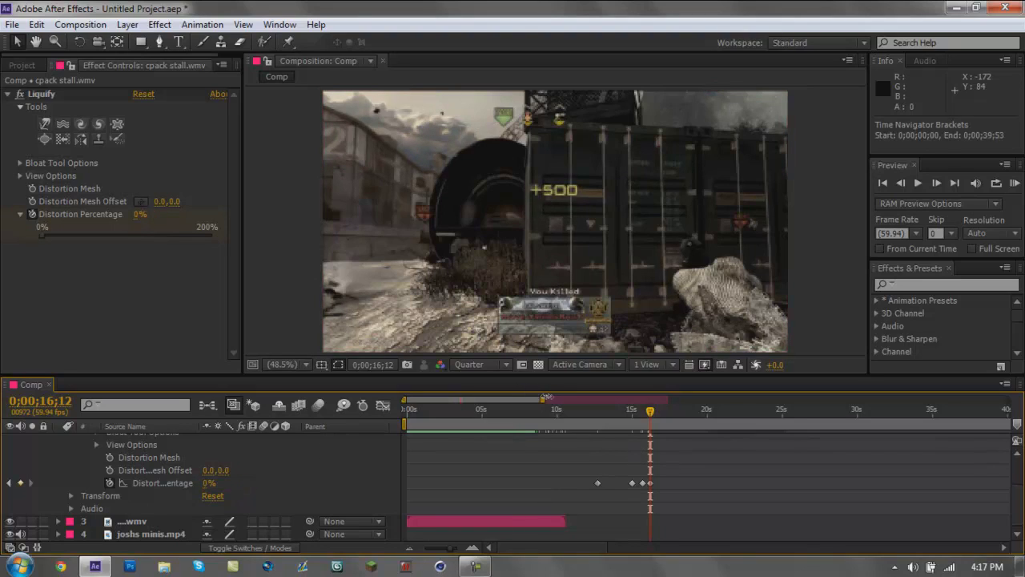
Collapse the cpack stall.wmv layer and limit the work area to that clip, starting at 0;00;10;45
{"action": "left_click_drag", "start_coordinate": [541, 398], "coordinate": [650, 398]}
{"action": "left_click_drag", "start_coordinate": [406, 426], "coordinate": [503, 425]}
{"action": "left_click", "coordinate": [503, 409]}
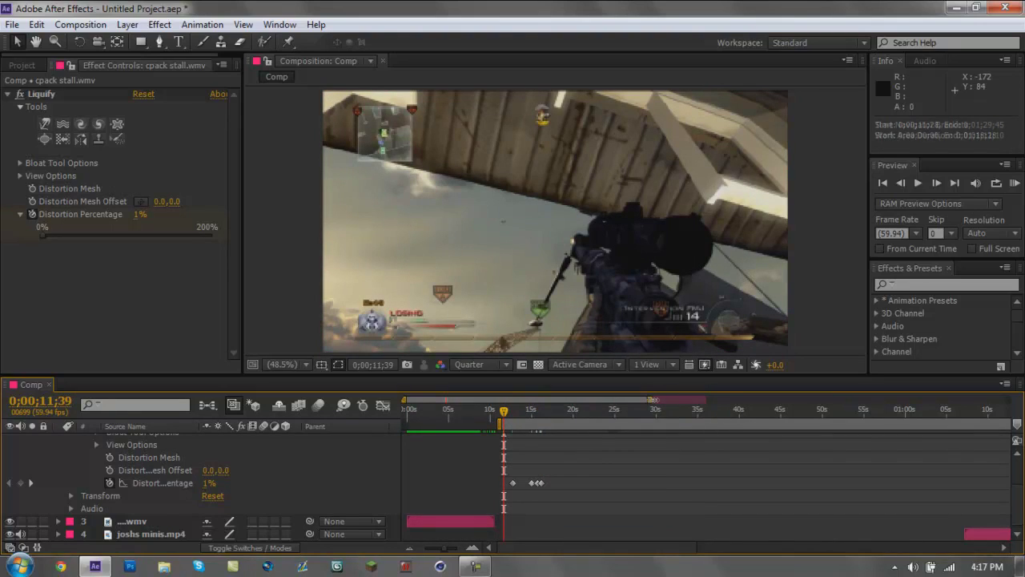
{"action": "left_click_drag", "start_coordinate": [650, 399], "coordinate": [775, 398]}
{"action": "left_click_drag", "start_coordinate": [731, 425], "coordinate": [668, 425]}
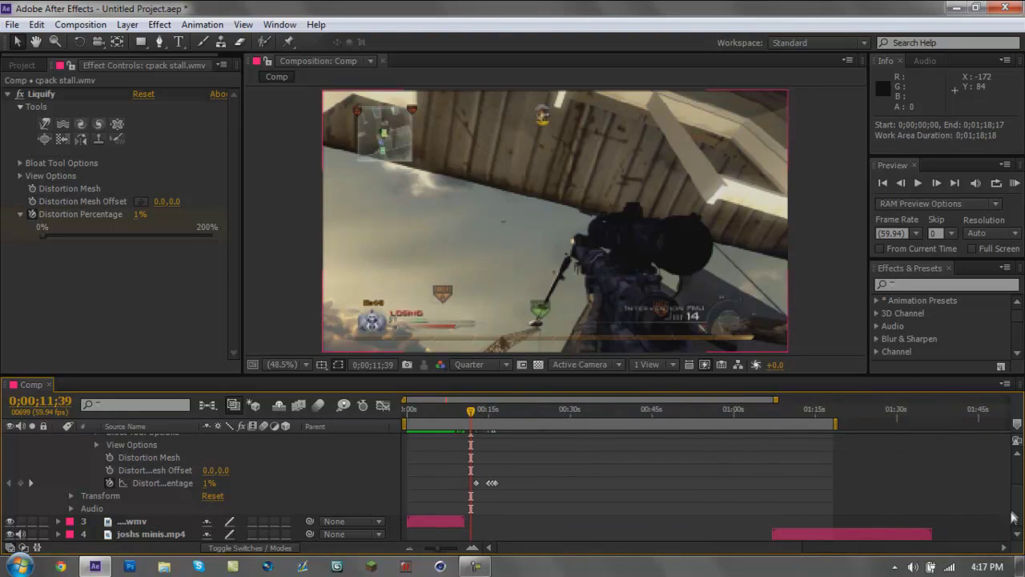
{"action": "left_click_drag", "start_coordinate": [1017, 504], "coordinate": [1017, 448]}
{"action": "left_click", "coordinate": [57, 452]}
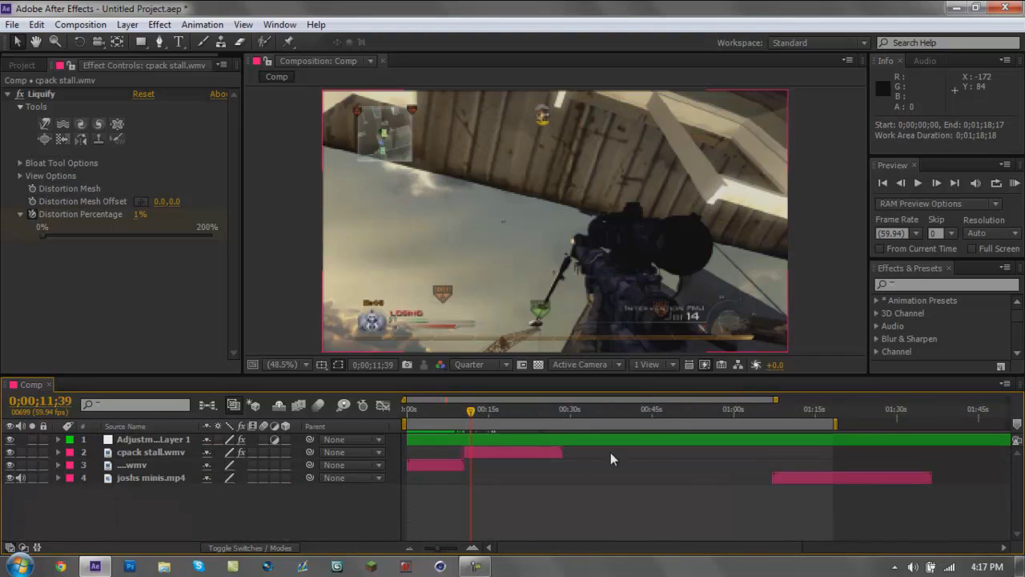
{"action": "left_click_drag", "start_coordinate": [837, 423], "coordinate": [562, 421]}
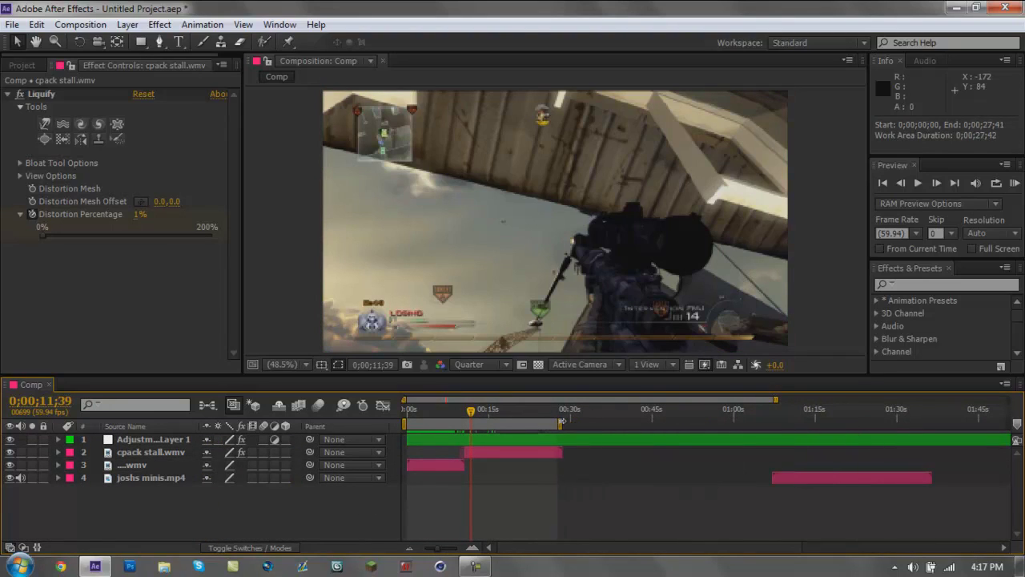
{"action": "left_click_drag", "start_coordinate": [406, 423], "coordinate": [465, 426]}
{"action": "left_click_drag", "start_coordinate": [621, 423], "coordinate": [562, 422]}
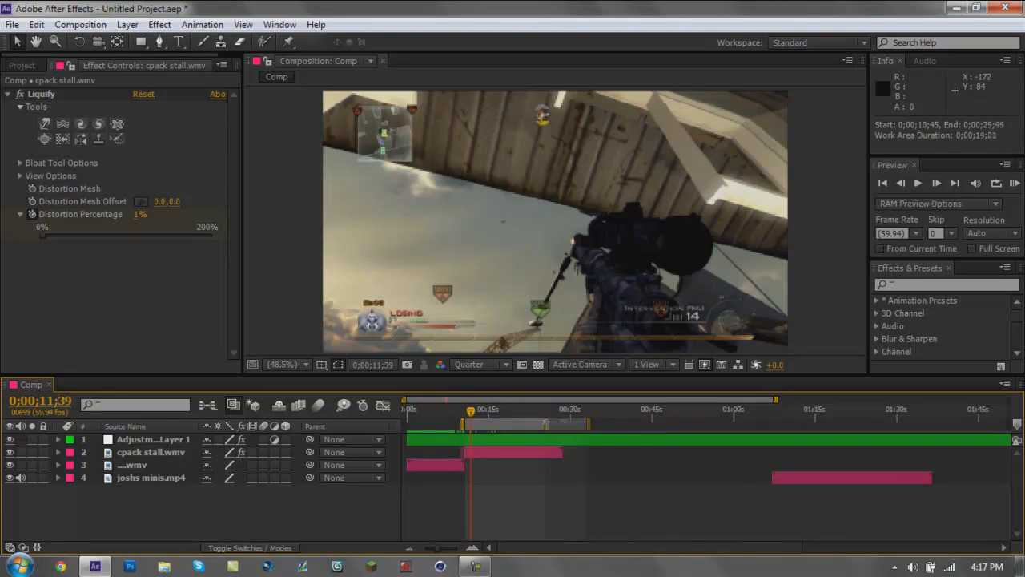
Run a RAM preview of the work area and play from about 0;00;17;23 to check the animated Liquify distortion
{"action": "left_click", "coordinate": [1013, 183]}
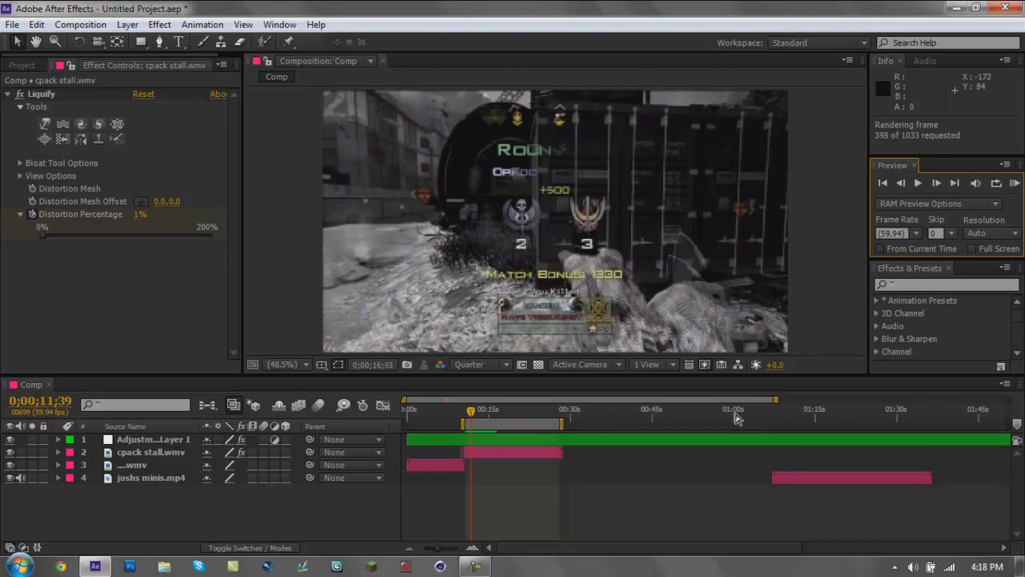
{"action": "left_click", "coordinate": [1014, 183]}
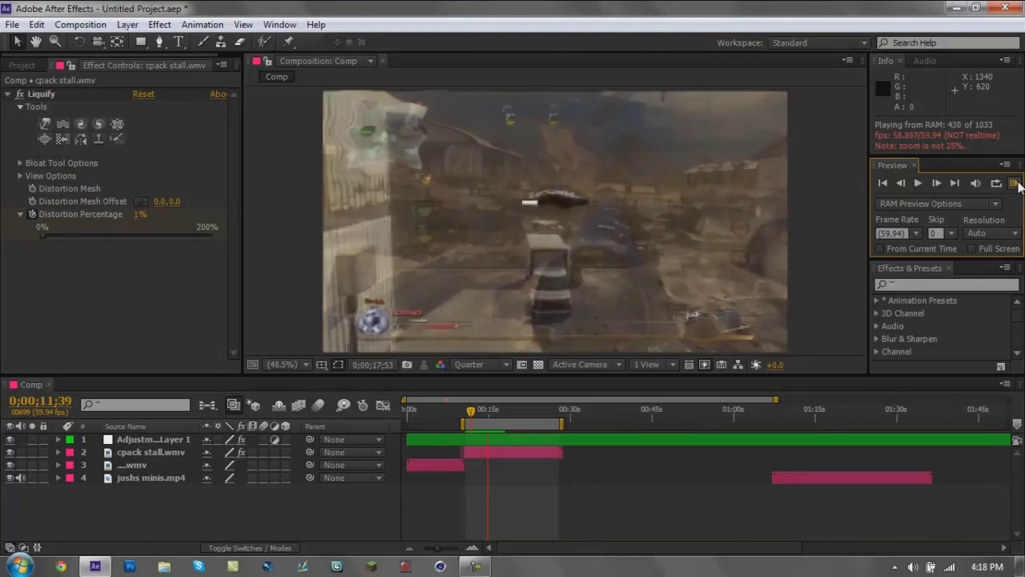
{"action": "left_click", "coordinate": [1015, 183]}
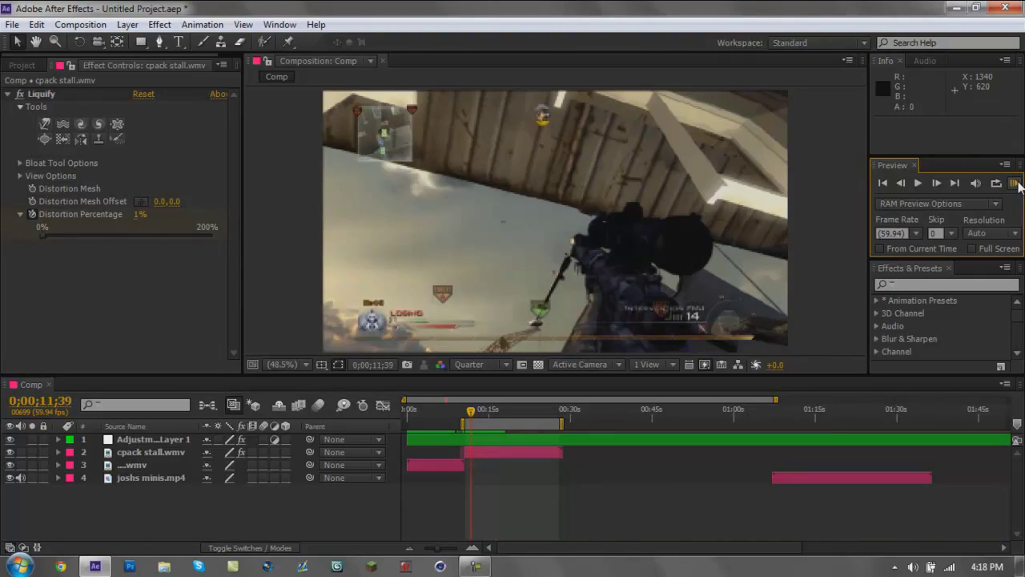
{"action": "left_click_drag", "start_coordinate": [470, 415], "coordinate": [494, 429]}
{"action": "key", "text": "space"}
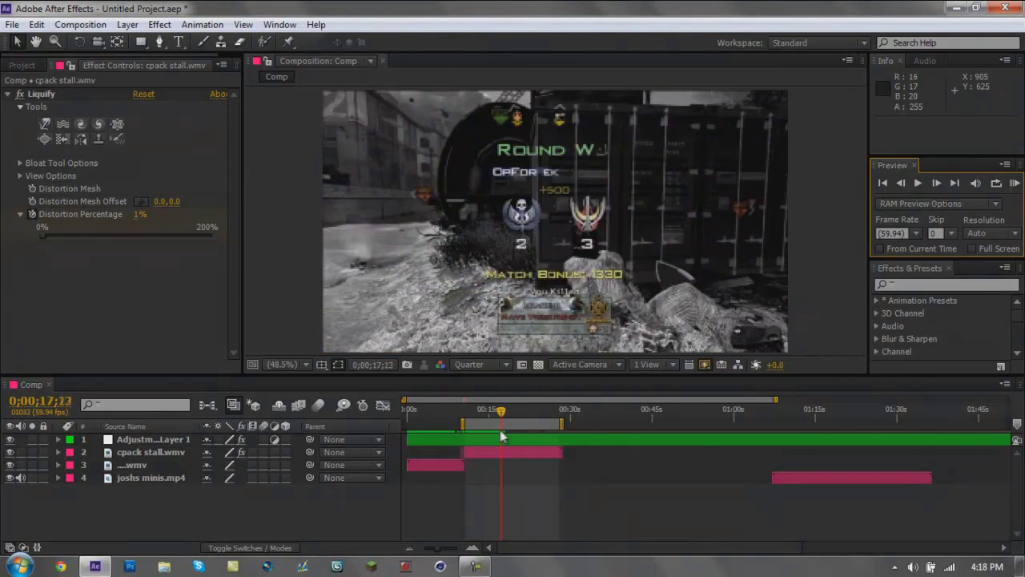
{"action": "key", "text": "space"}
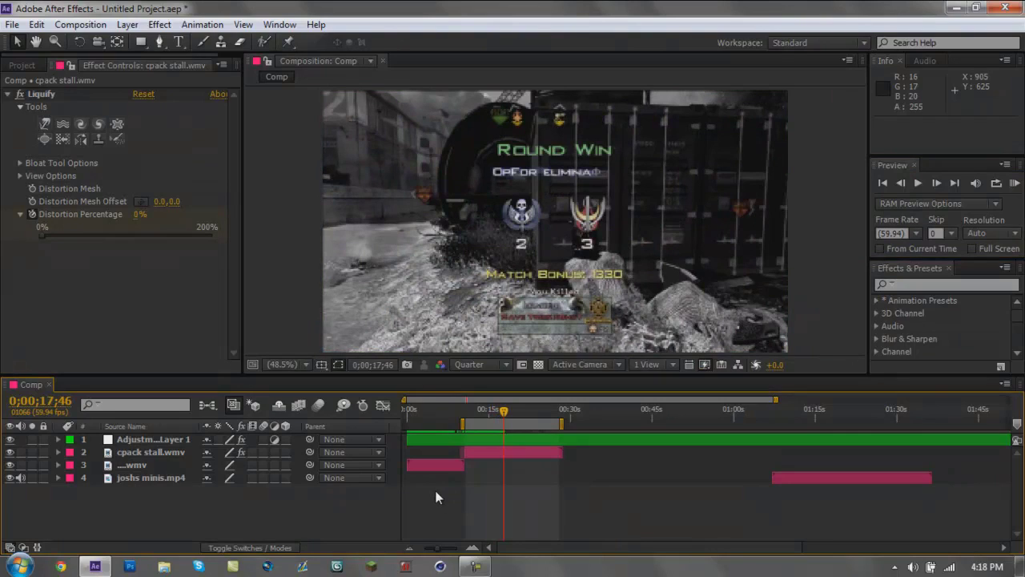